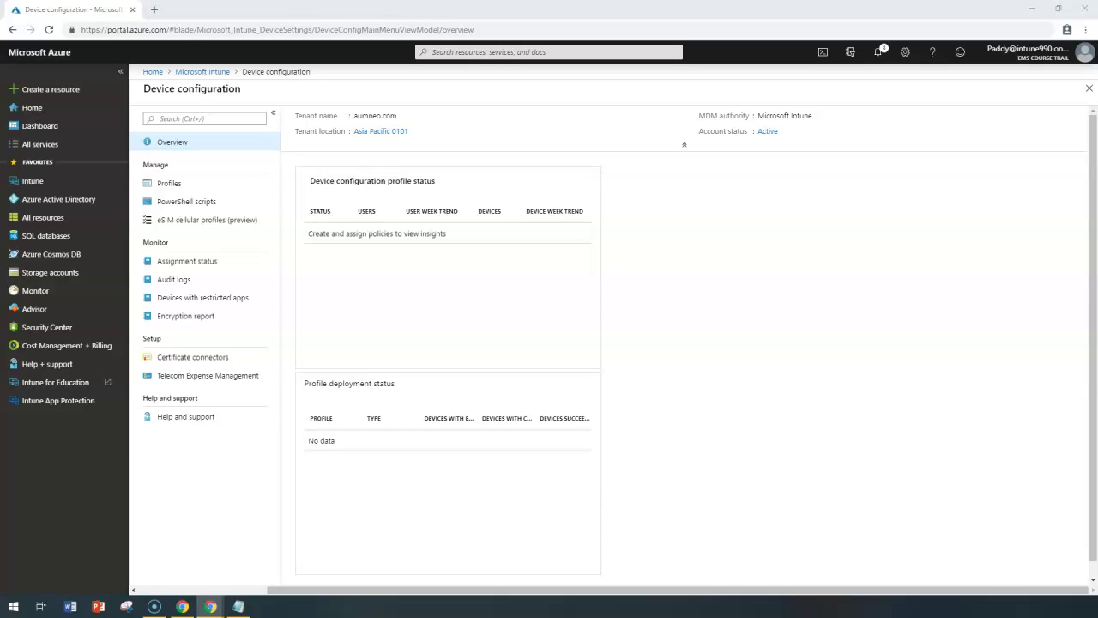
Go to the Intune device configuration profiles and start creating a new profile.
{"action": "left_click", "coordinate": [197, 73]}
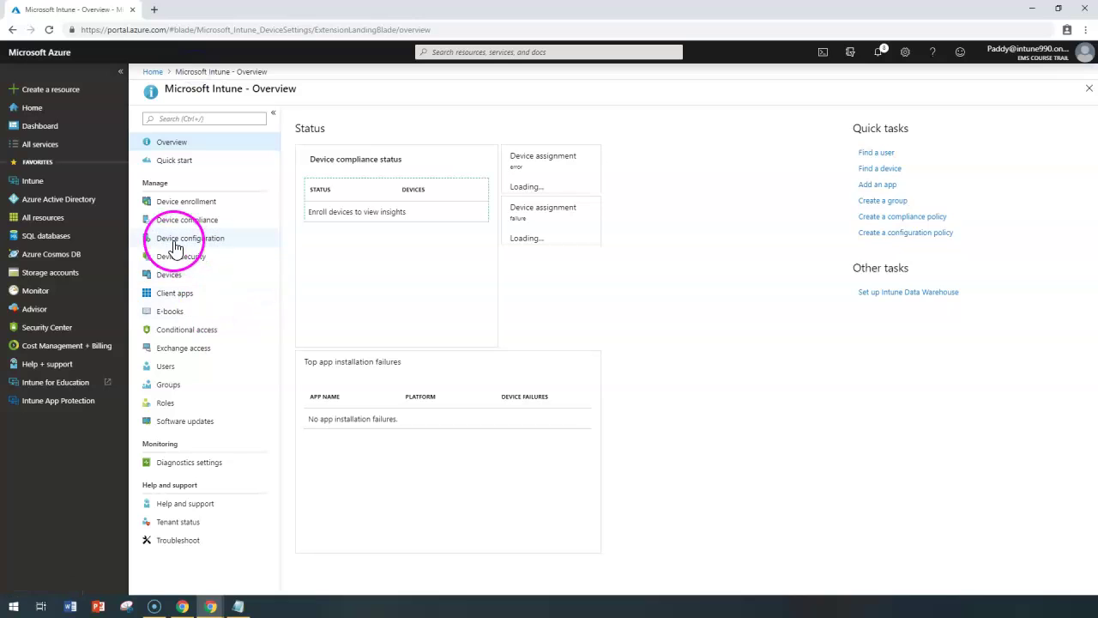
{"action": "left_click", "coordinate": [163, 239]}
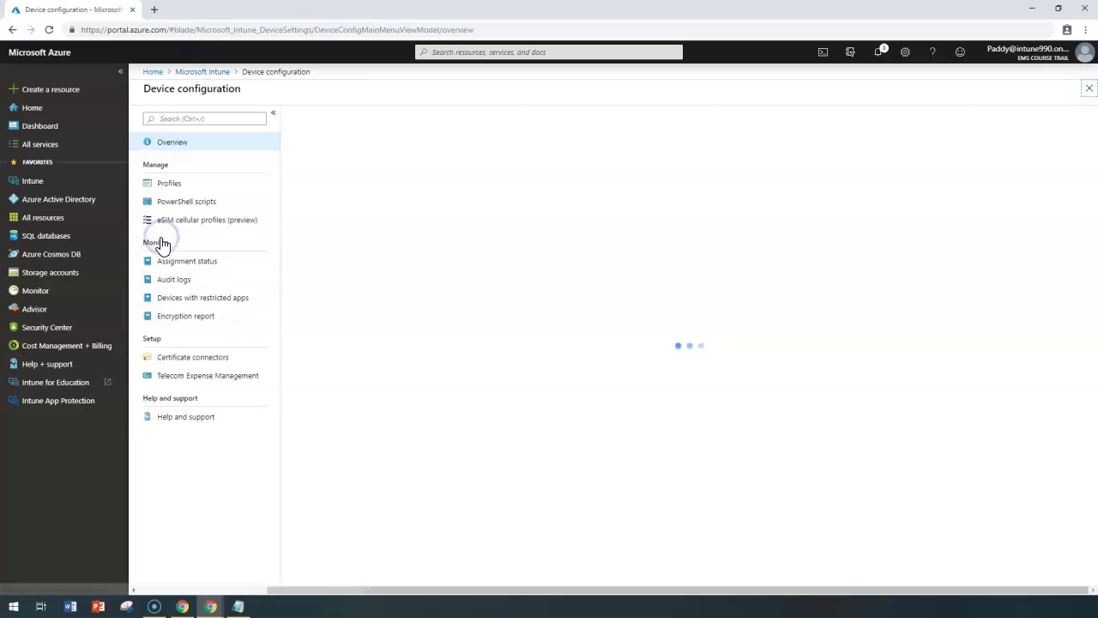
{"action": "left_click", "coordinate": [170, 184]}
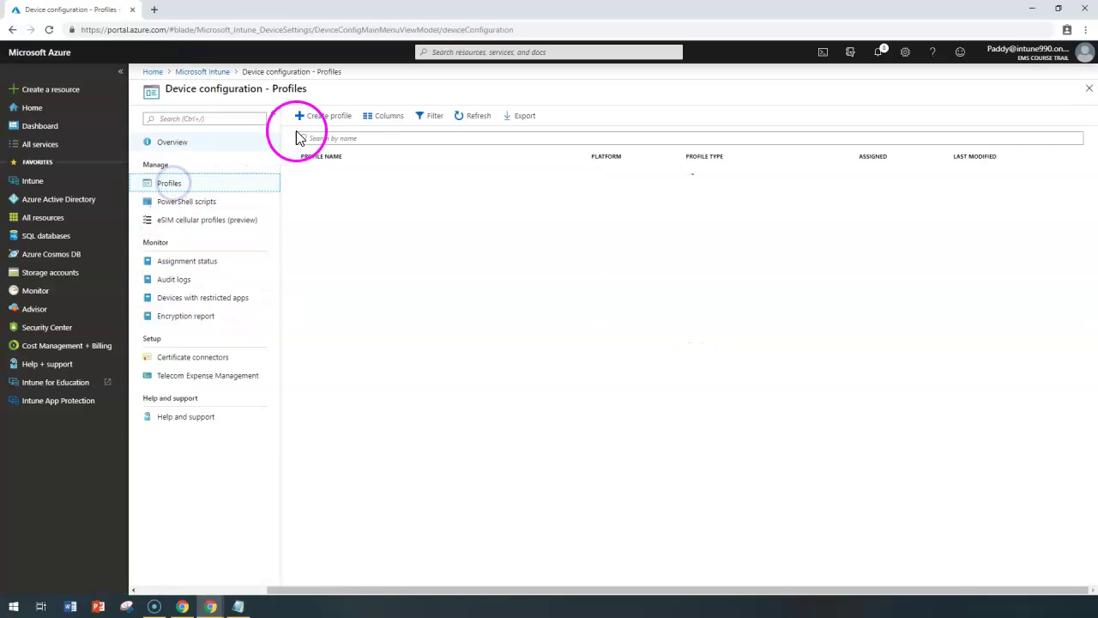
{"action": "left_click", "coordinate": [315, 116]}
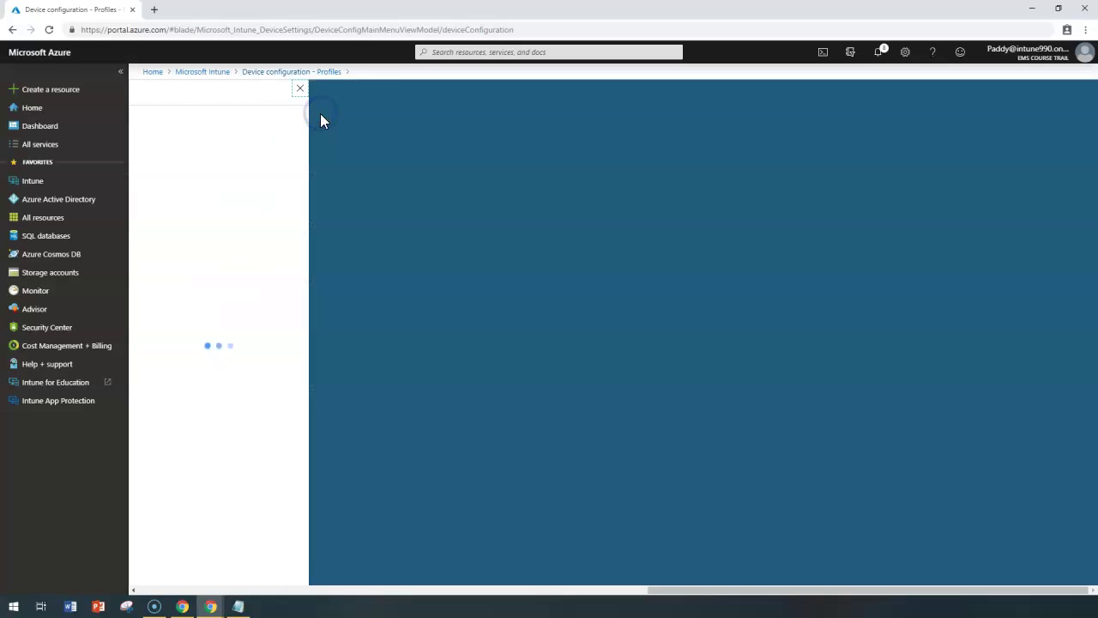
Enter "Mac OS Profile settings" as both the name and the description of the new profile.
{"action": "left_click", "coordinate": [213, 129]}
{"action": "type", "text": "Mac OS Profile settings"}
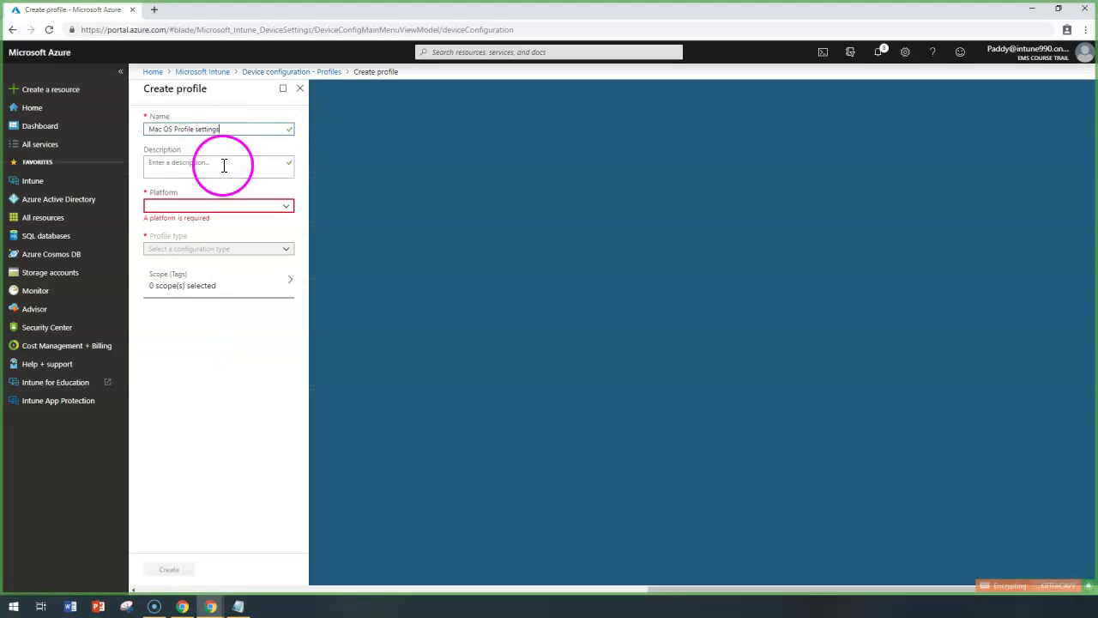
{"action": "left_click", "coordinate": [210, 162]}
{"action": "type", "text": "Mac OS Profile settings"}
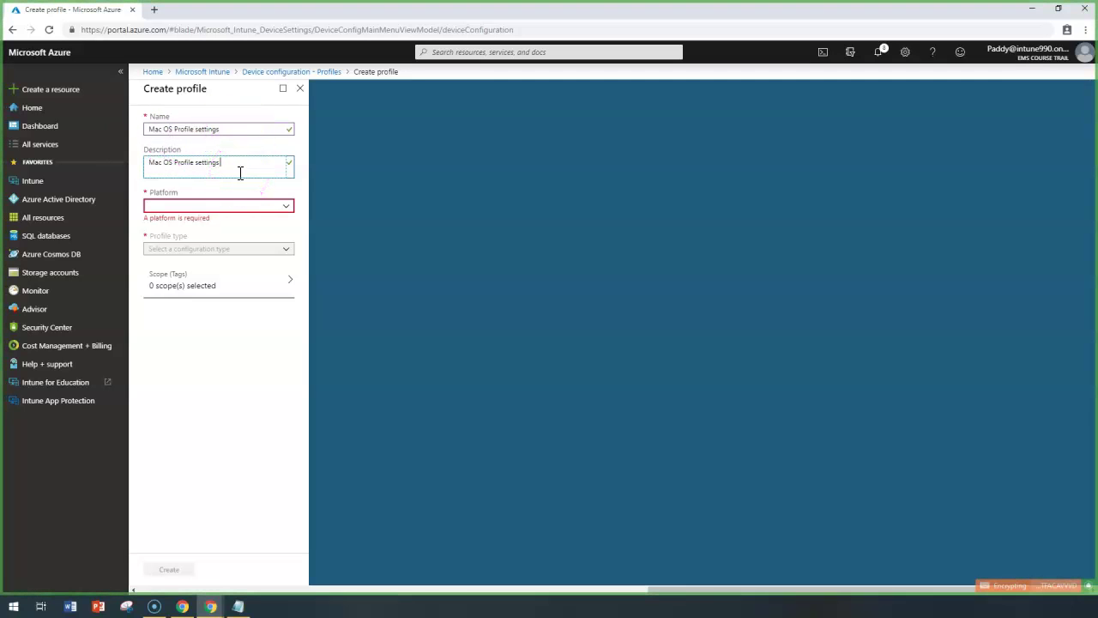
Set the profile's platform to macOS and its profile type to Endpoint protection.
{"action": "left_click", "coordinate": [180, 206]}
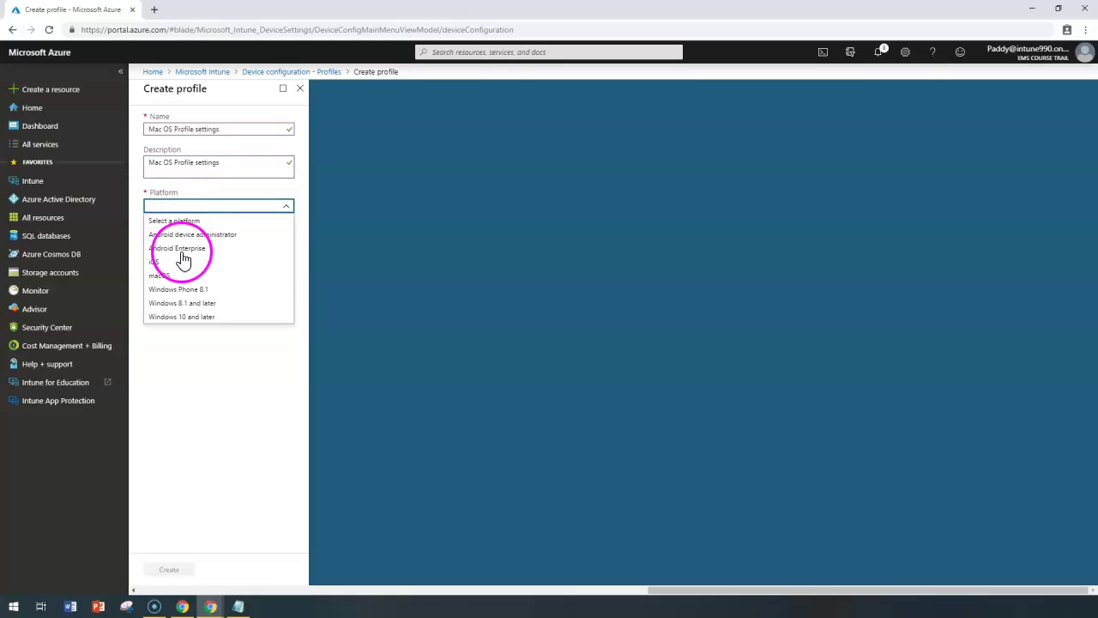
{"action": "left_click", "coordinate": [169, 277]}
{"action": "left_click", "coordinate": [171, 238]}
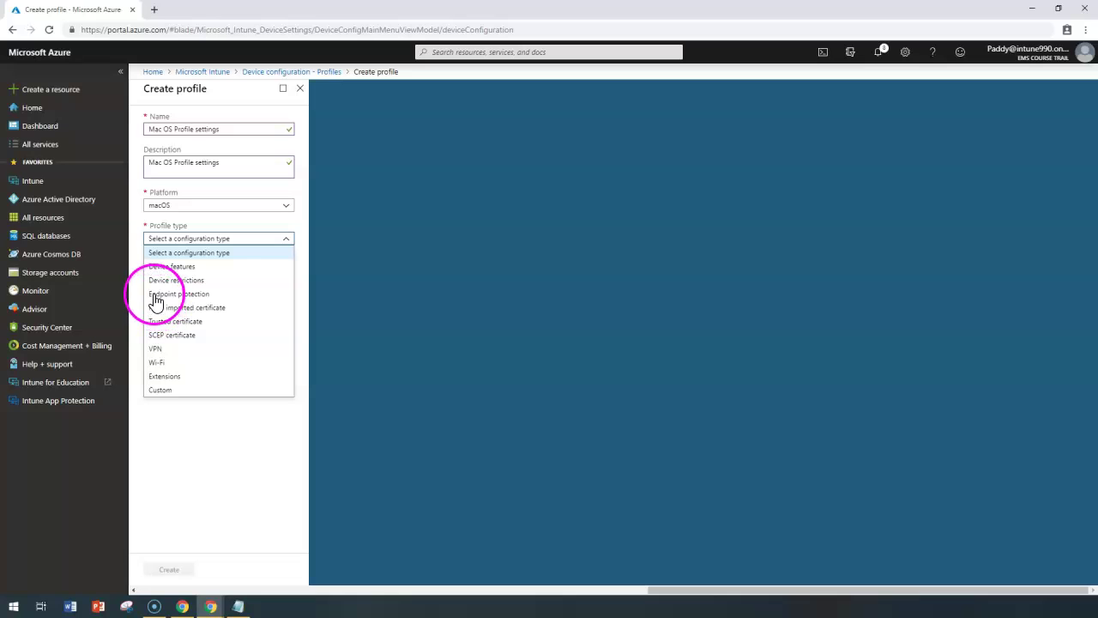
{"action": "left_click", "coordinate": [197, 296]}
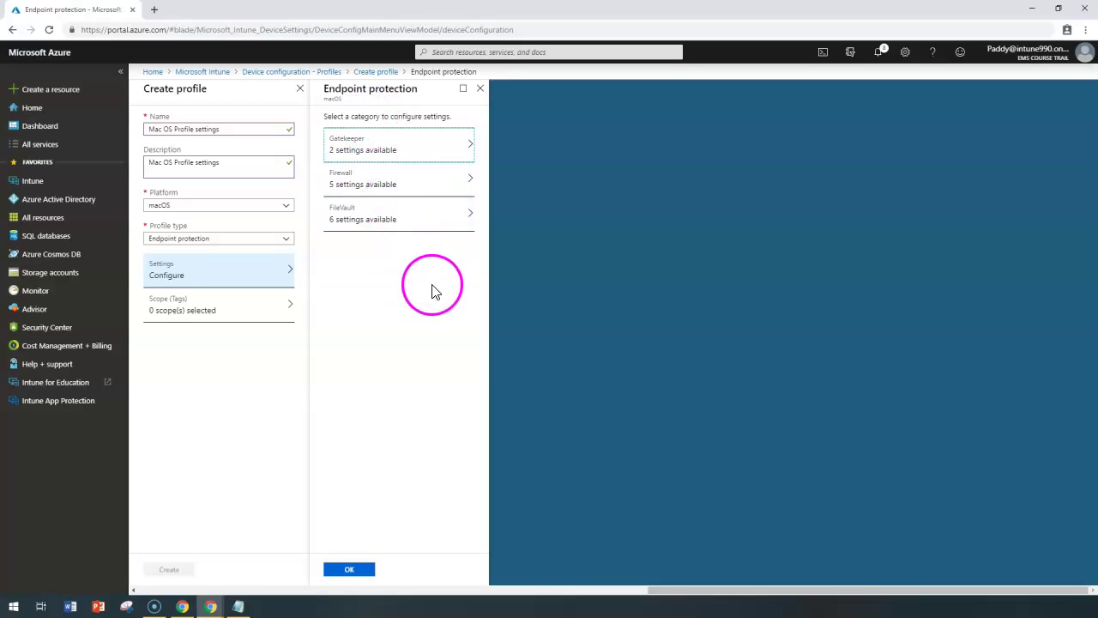
Configure Gatekeeper to allow apps downloaded from Mac App Store and identified developers, and accept the Gatekeeper settings.
{"action": "left_click", "coordinate": [364, 153]}
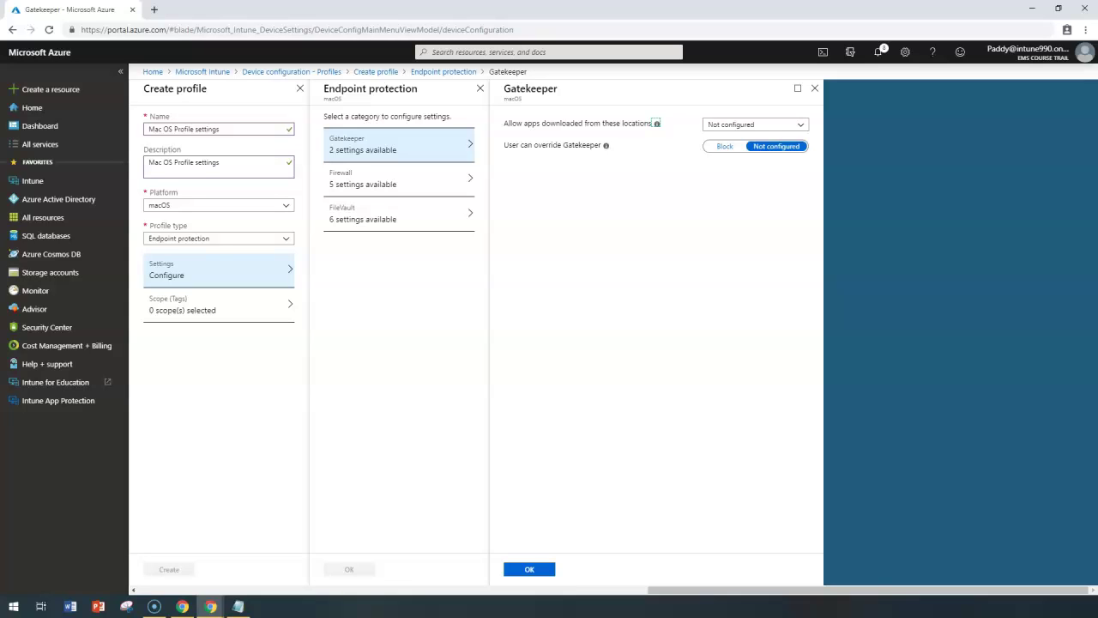
{"action": "left_click", "coordinate": [759, 124]}
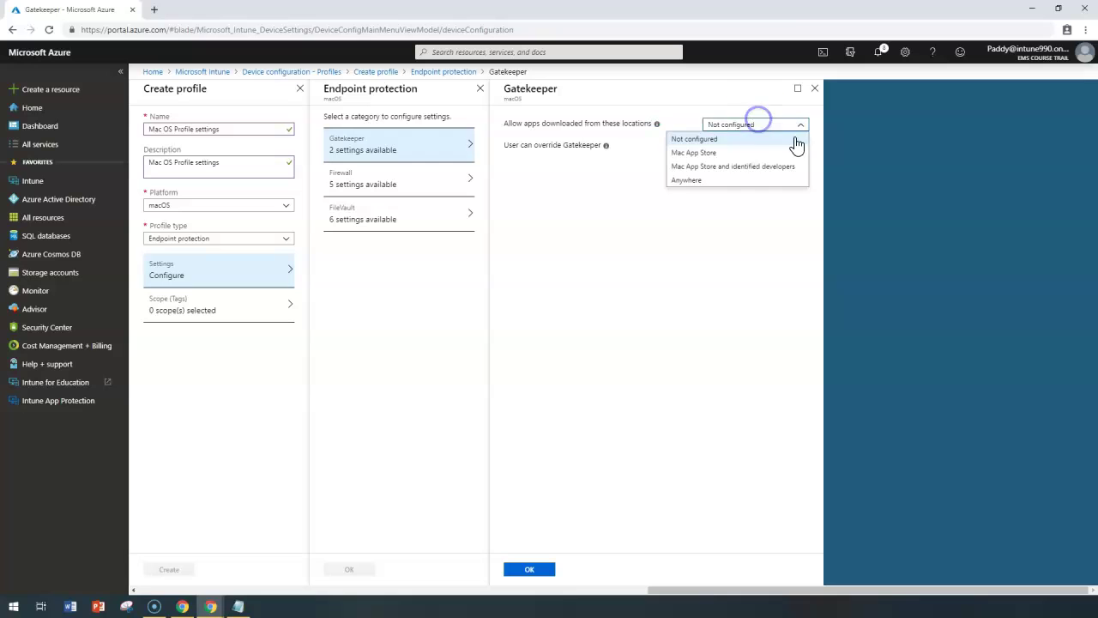
{"action": "left_click", "coordinate": [705, 154]}
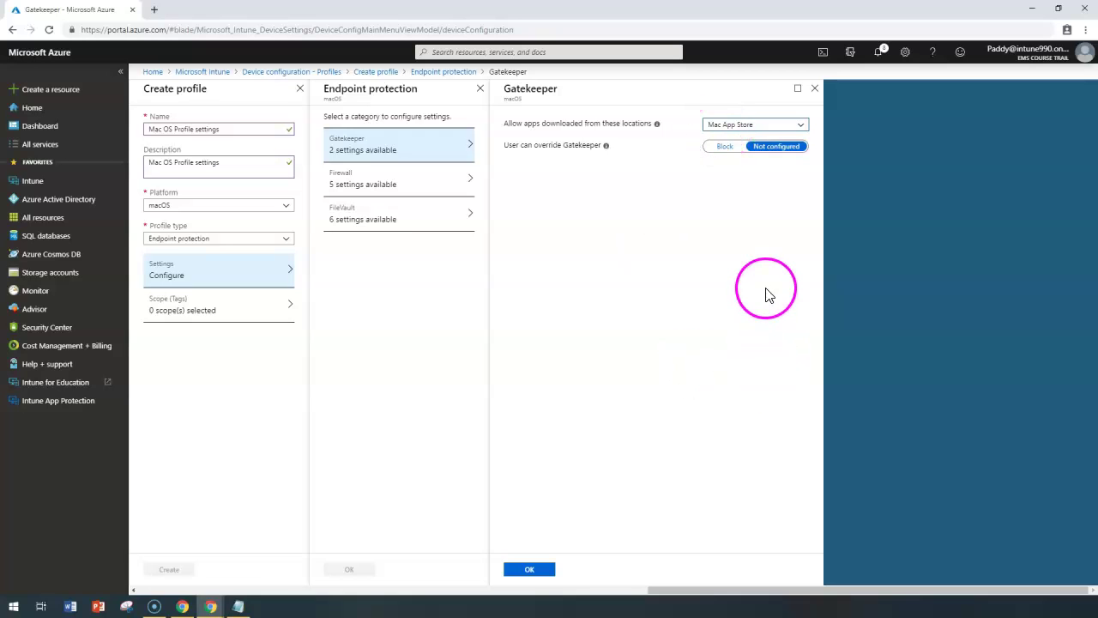
{"action": "key", "text": "Down"}
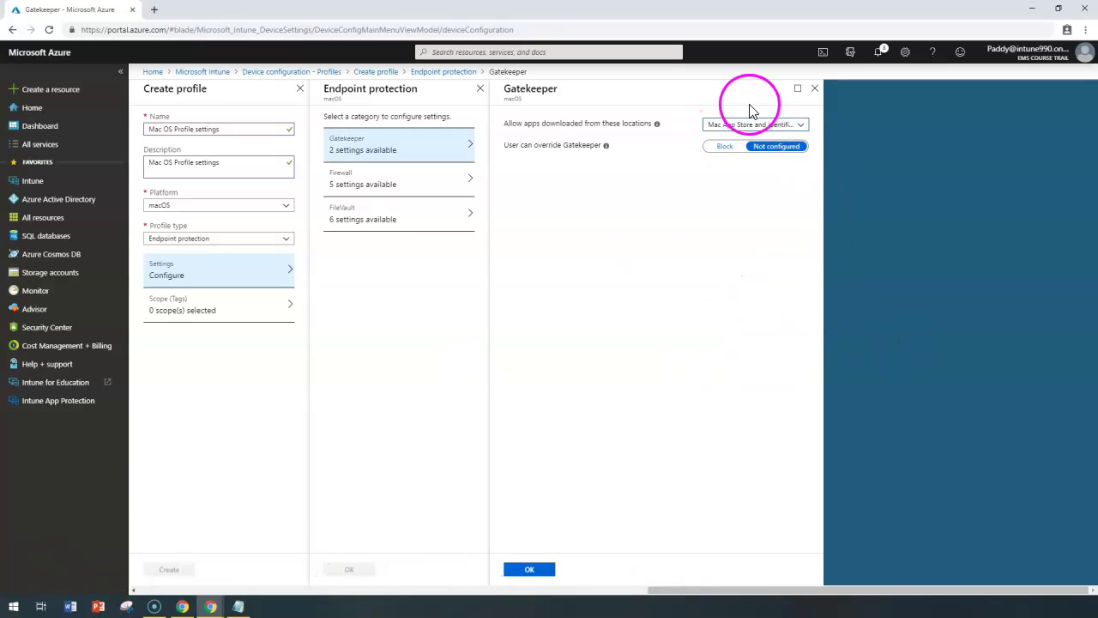
{"action": "left_click", "coordinate": [776, 124]}
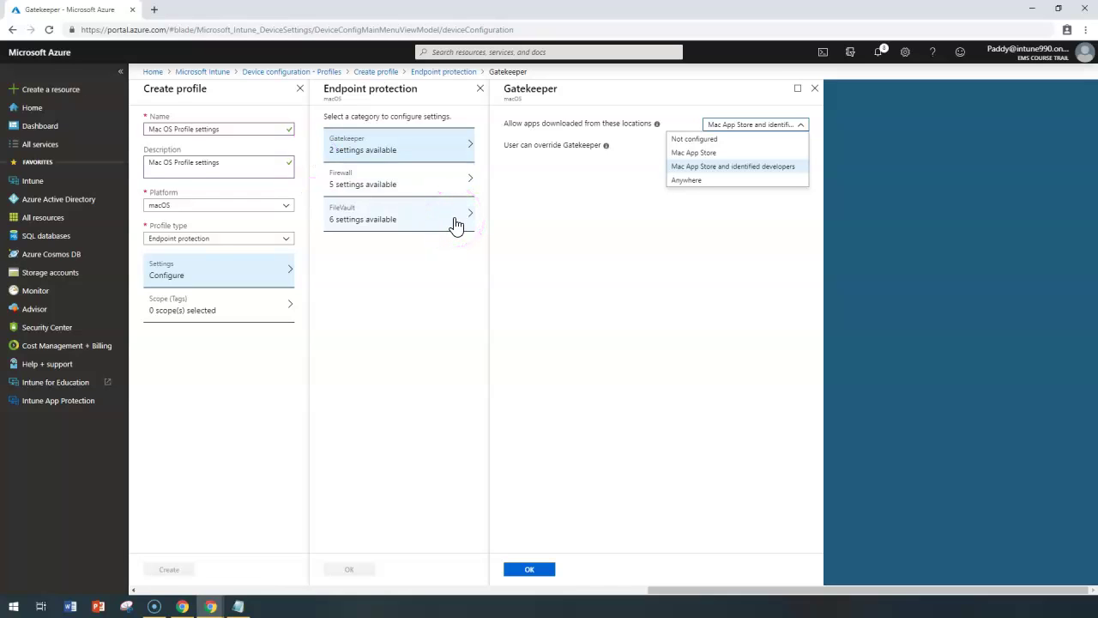
{"action": "left_click", "coordinate": [568, 268]}
{"action": "left_click", "coordinate": [531, 573]}
Open the Firewall category of the endpoint protection settings and enable the firewall.
{"action": "left_click", "coordinate": [363, 180]}
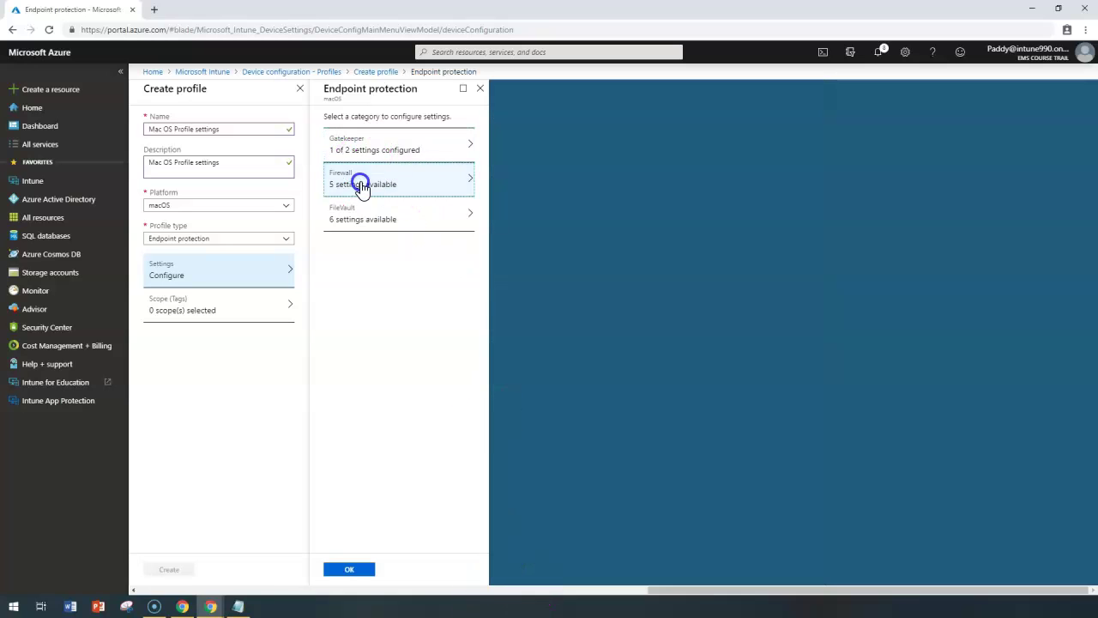
{"action": "key", "text": "Tab"}
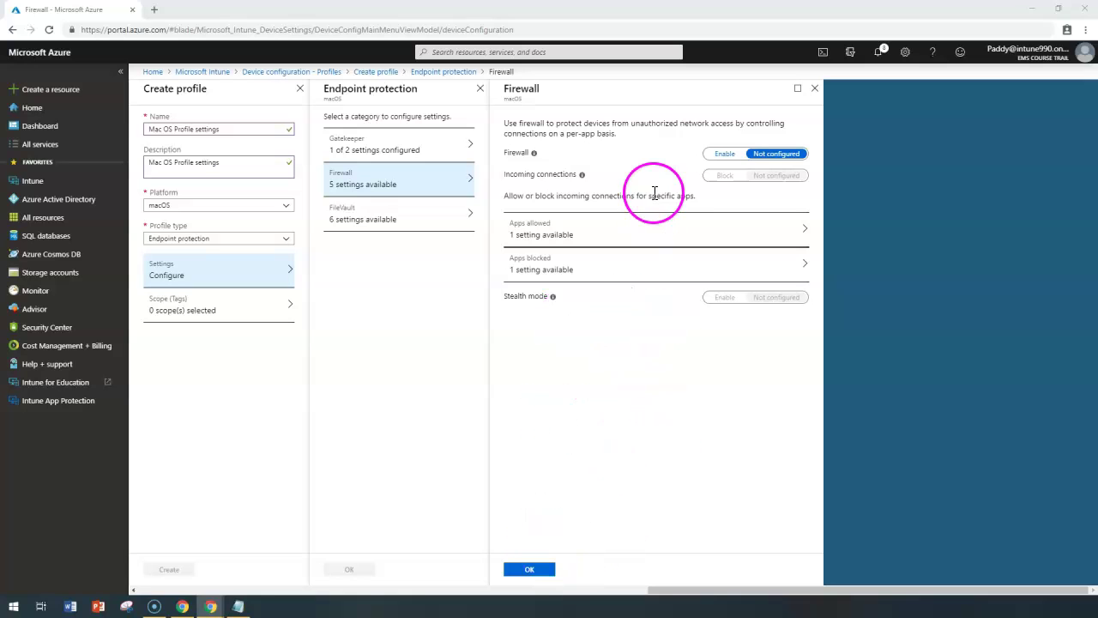
{"action": "left_click", "coordinate": [725, 154]}
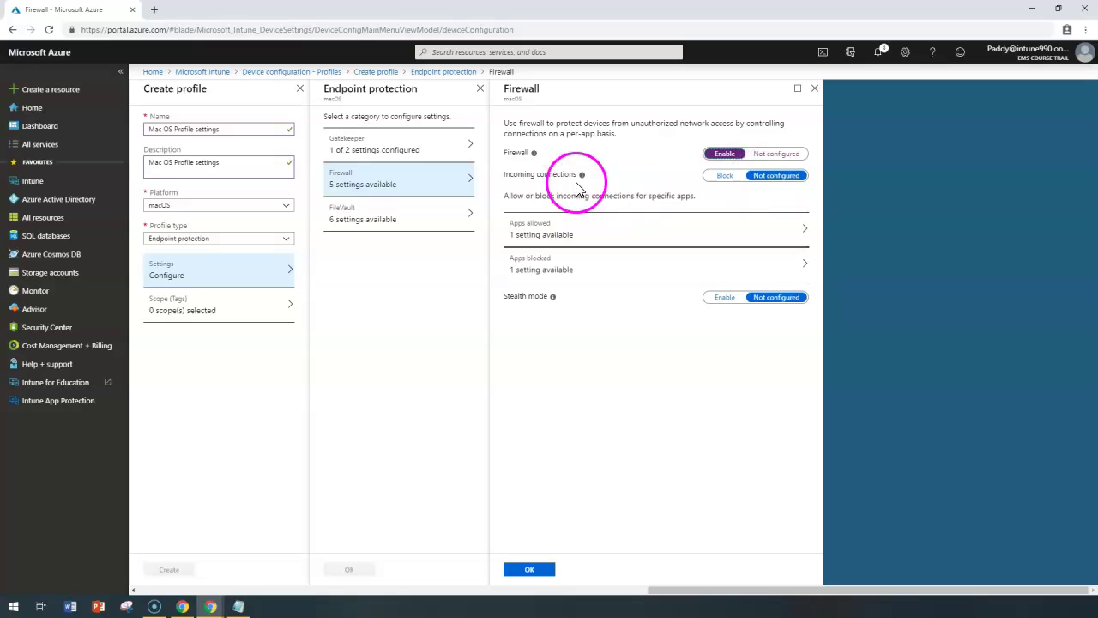
Open the bundle ID form for the firewall's allowed apps and check the explanation of the app lists.
{"action": "left_click", "coordinate": [598, 243]}
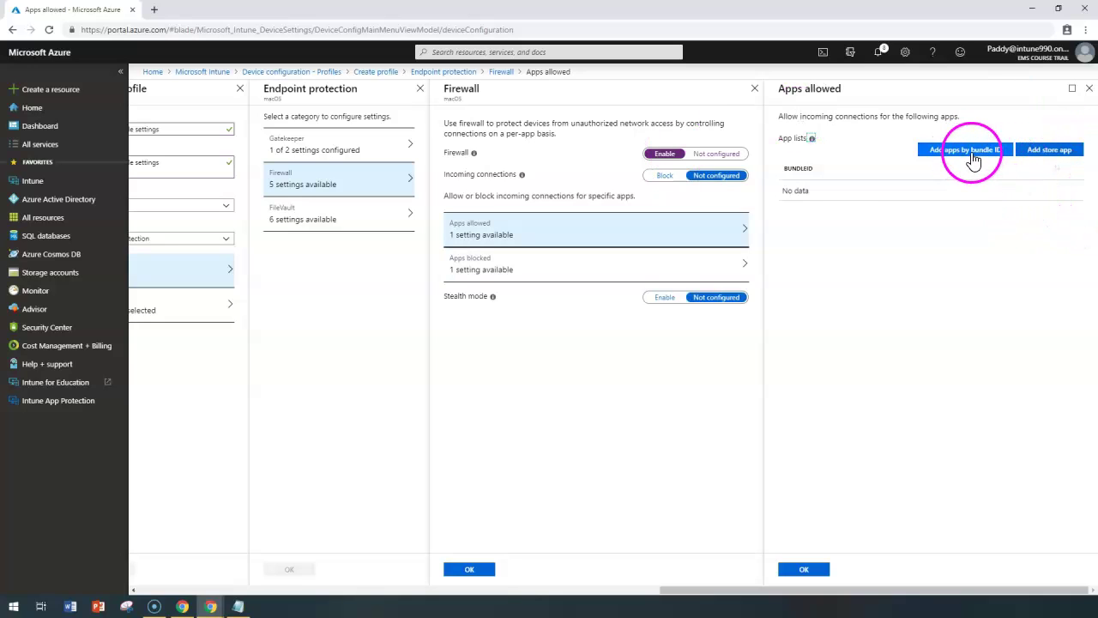
{"action": "left_click", "coordinate": [968, 152]}
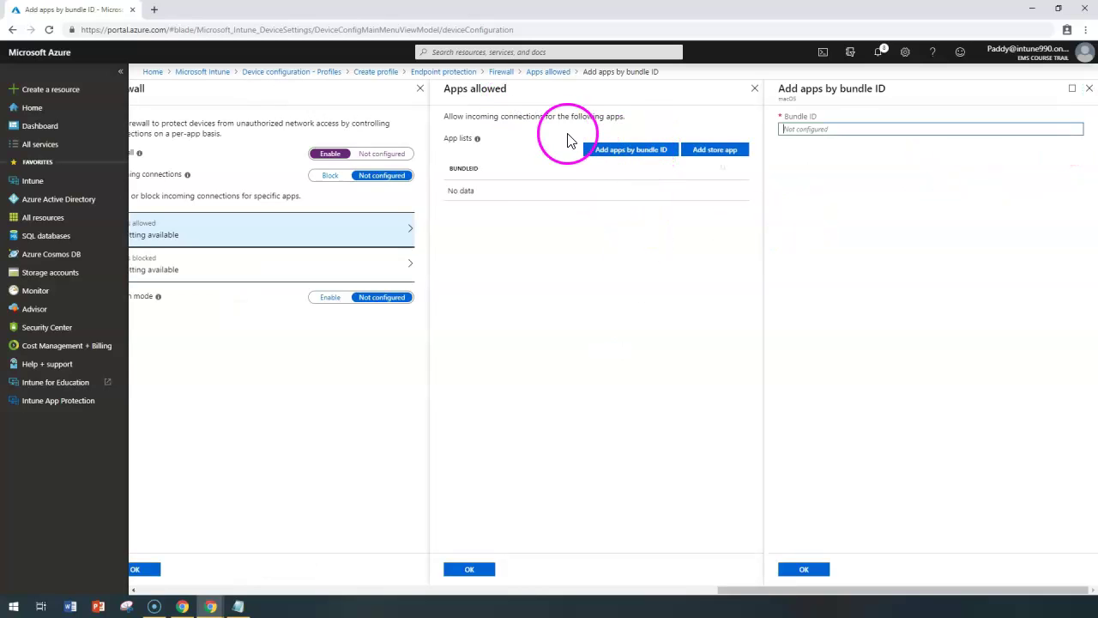
{"action": "left_click", "coordinate": [477, 138]}
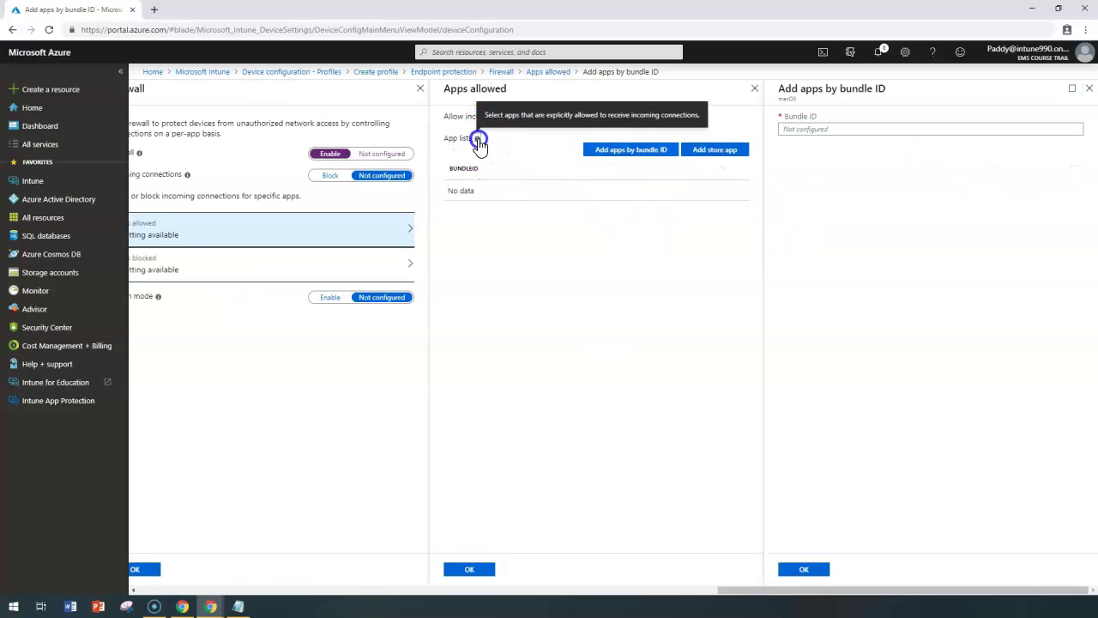
{"action": "left_click", "coordinate": [817, 129]}
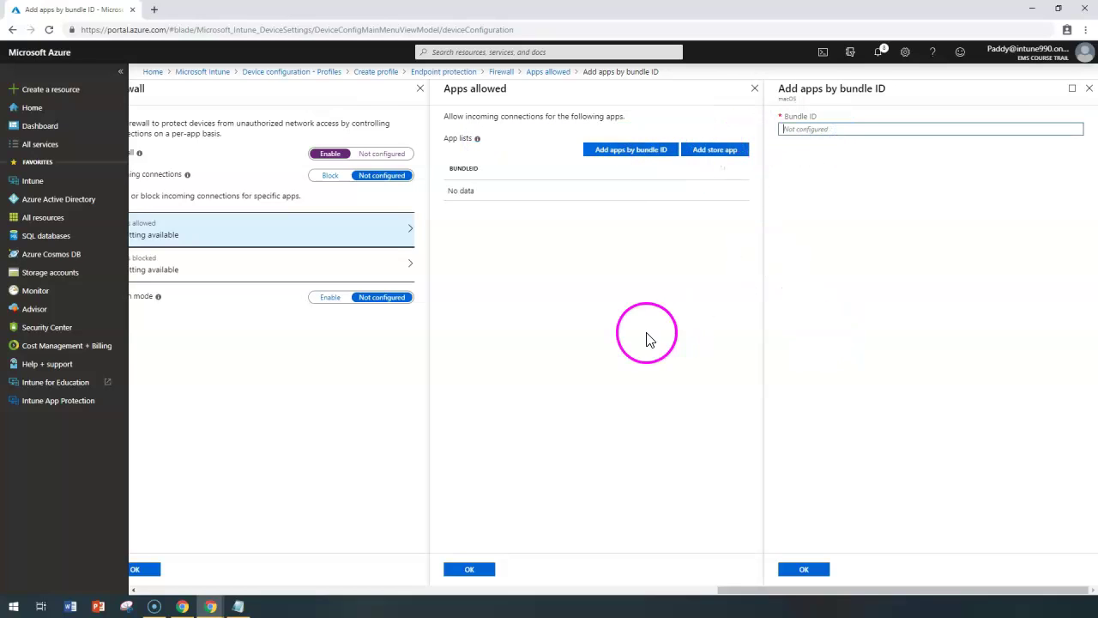
Switch to My-Intune-Notes.txt in Notepad to review the bundle ID reference links, then return to the portal and close the bundle ID form.
{"action": "left_click", "coordinate": [239, 605]}
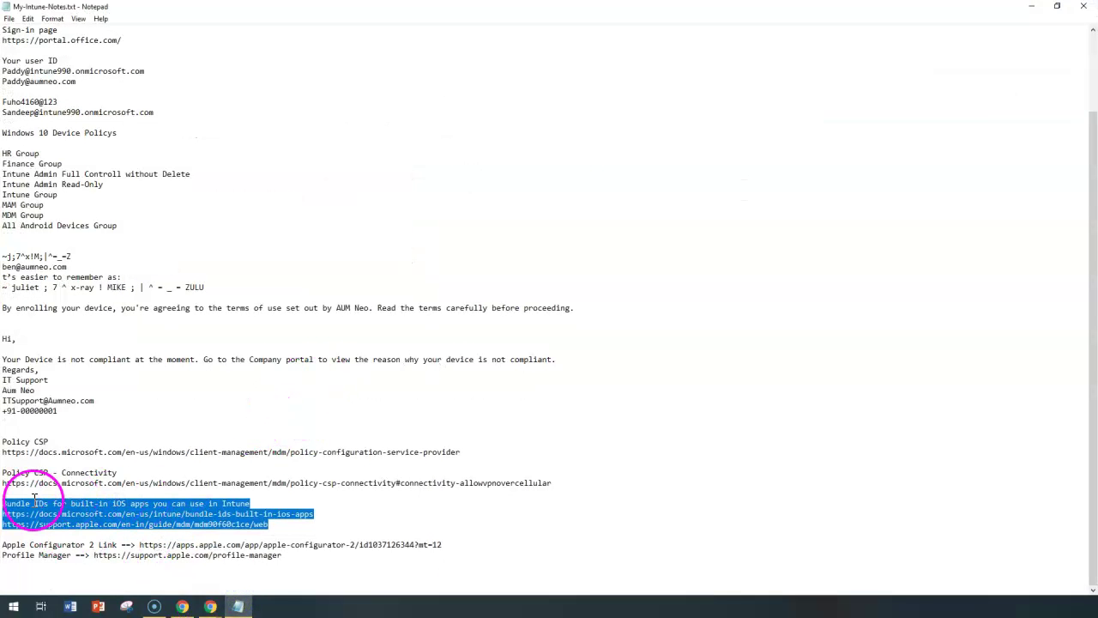
{"action": "left_click_drag", "start_coordinate": [12, 503], "coordinate": [196, 522]}
{"action": "left_click_drag", "start_coordinate": [281, 530], "coordinate": [2, 441]}
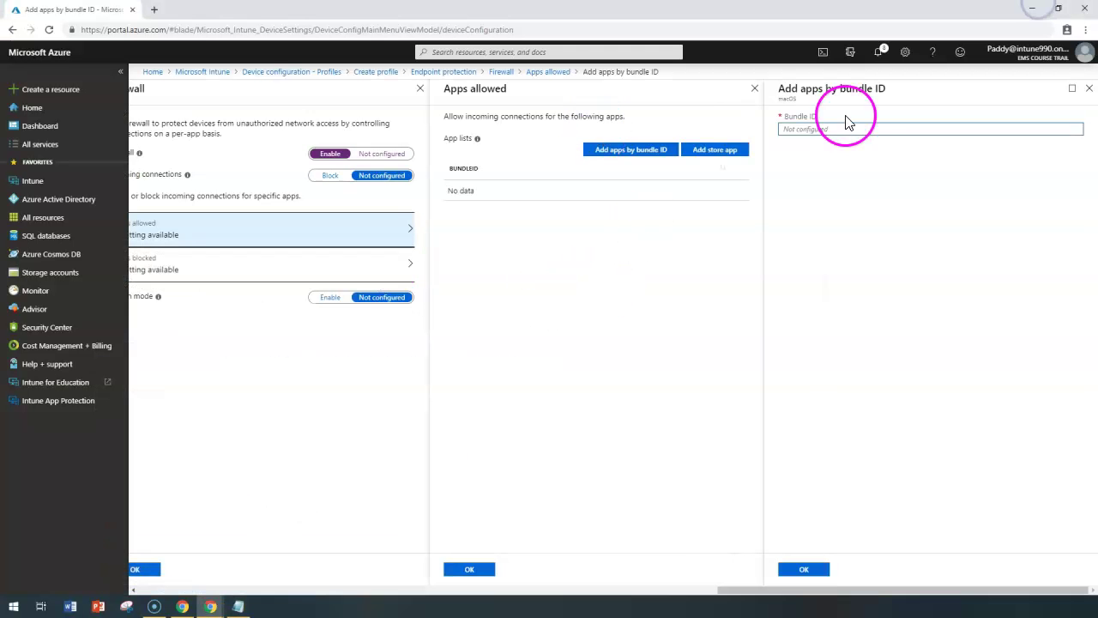
{"action": "left_click", "coordinate": [862, 126]}
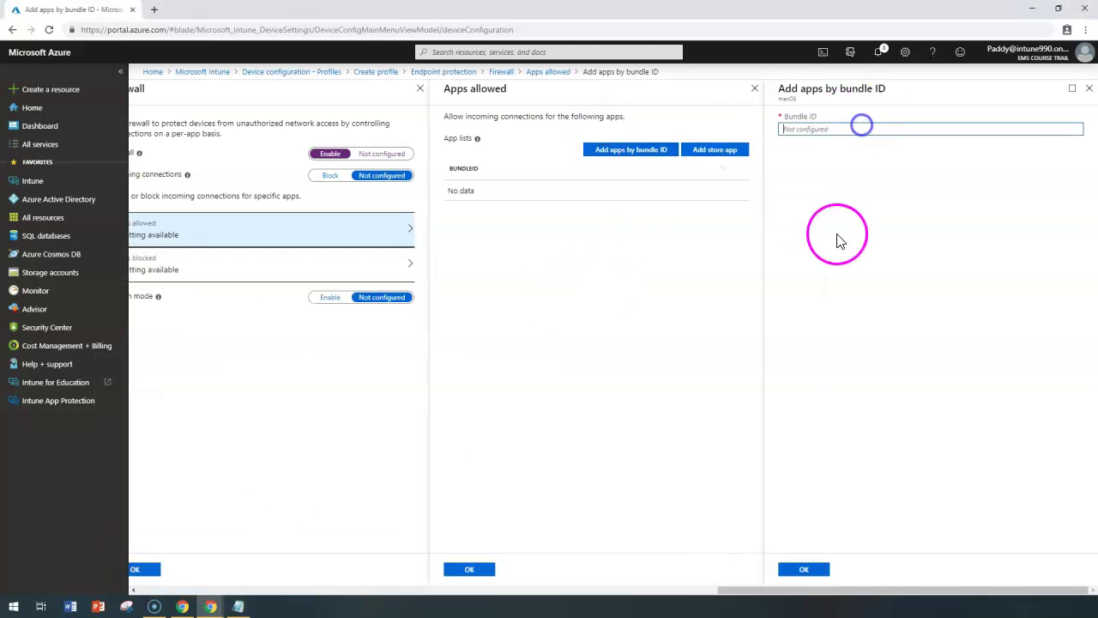
{"action": "left_click", "coordinate": [1089, 89]}
Examine the ways to add apps to the firewall's blocked list, including the store app list, and leave without adding any.
{"action": "triple_click", "coordinate": [519, 269]}
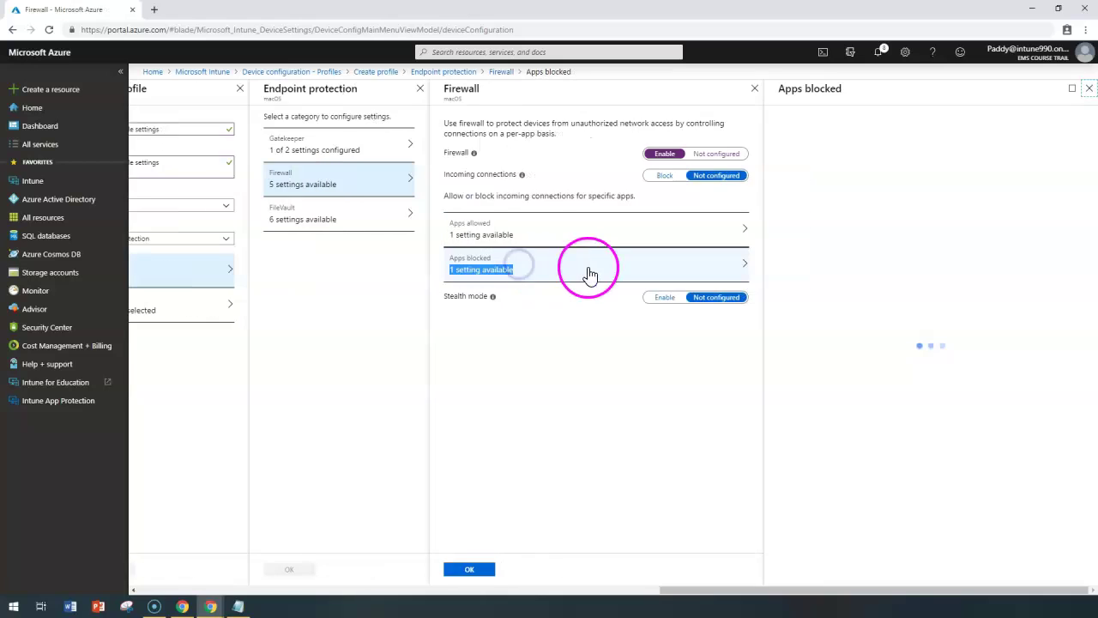
{"action": "left_click", "coordinate": [965, 157]}
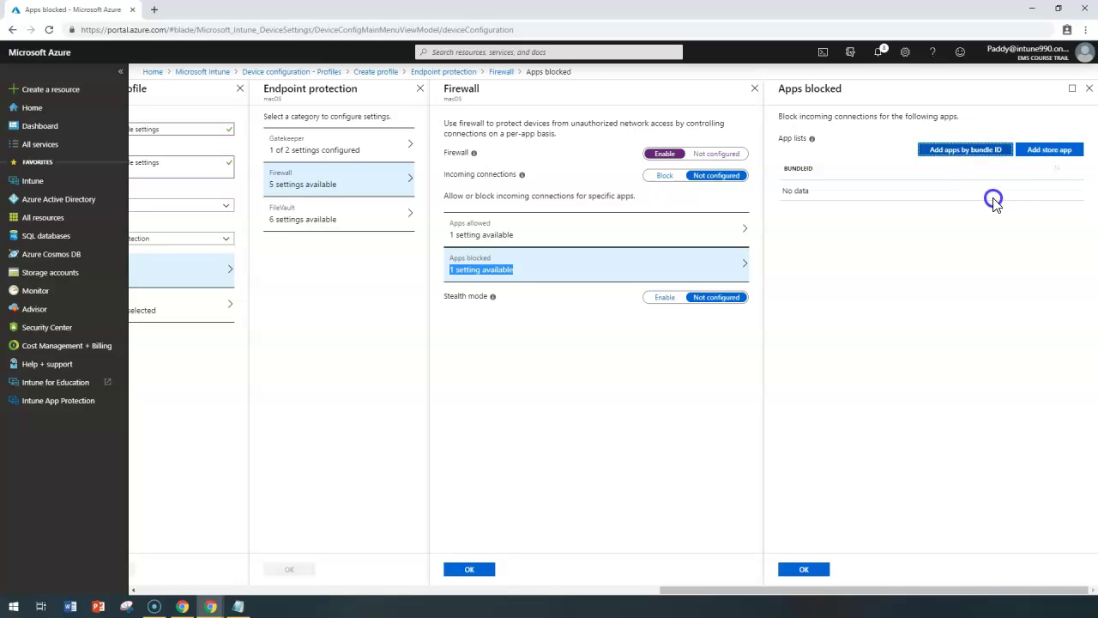
{"action": "left_click", "coordinate": [1049, 150]}
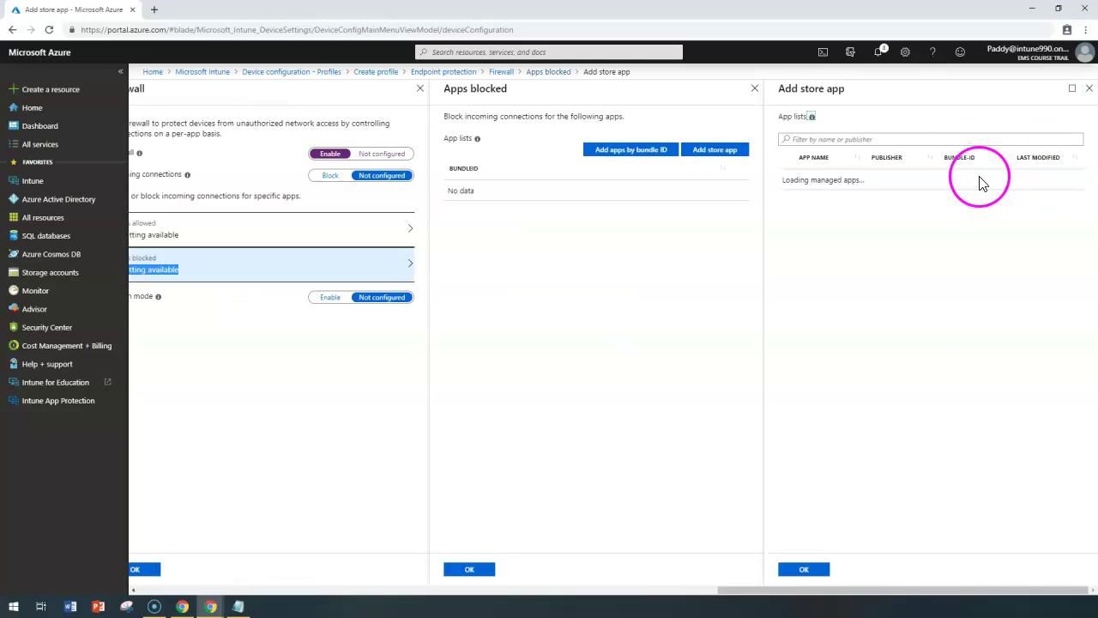
{"action": "left_click", "coordinate": [873, 139]}
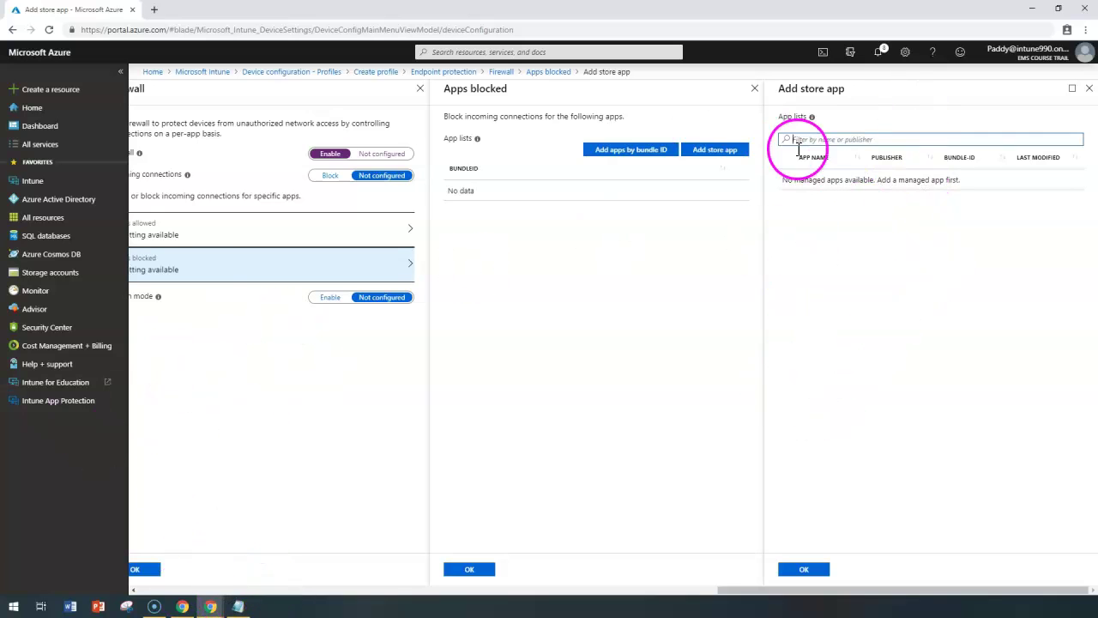
{"action": "left_click", "coordinate": [1089, 89]}
{"action": "left_click", "coordinate": [1087, 89]}
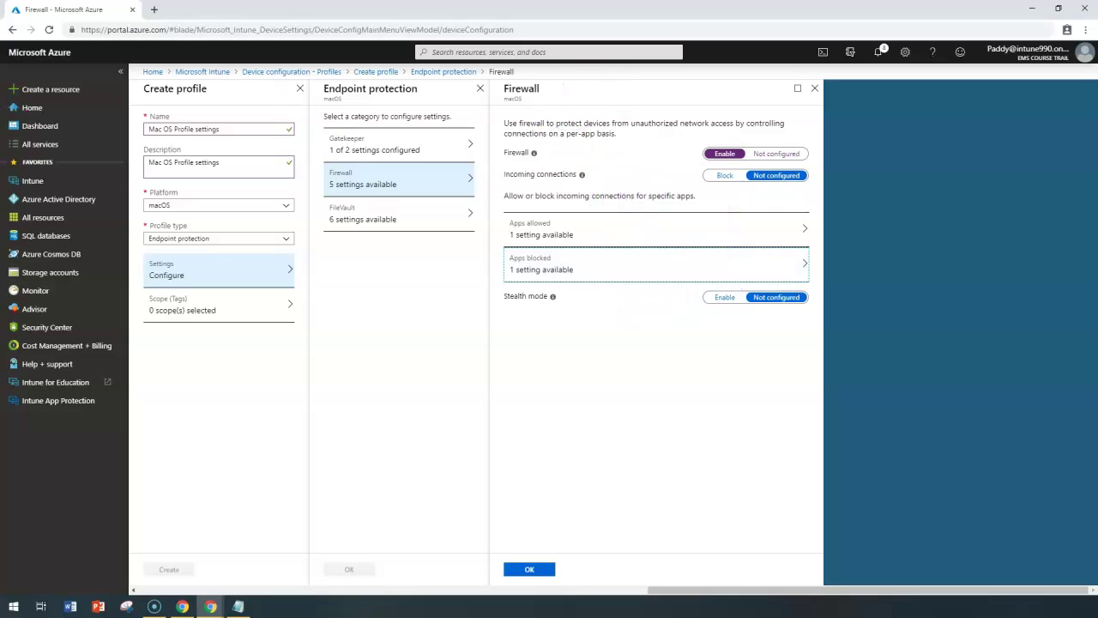
Enable stealth mode for the firewall and accept the firewall settings.
{"action": "left_click", "coordinate": [725, 297]}
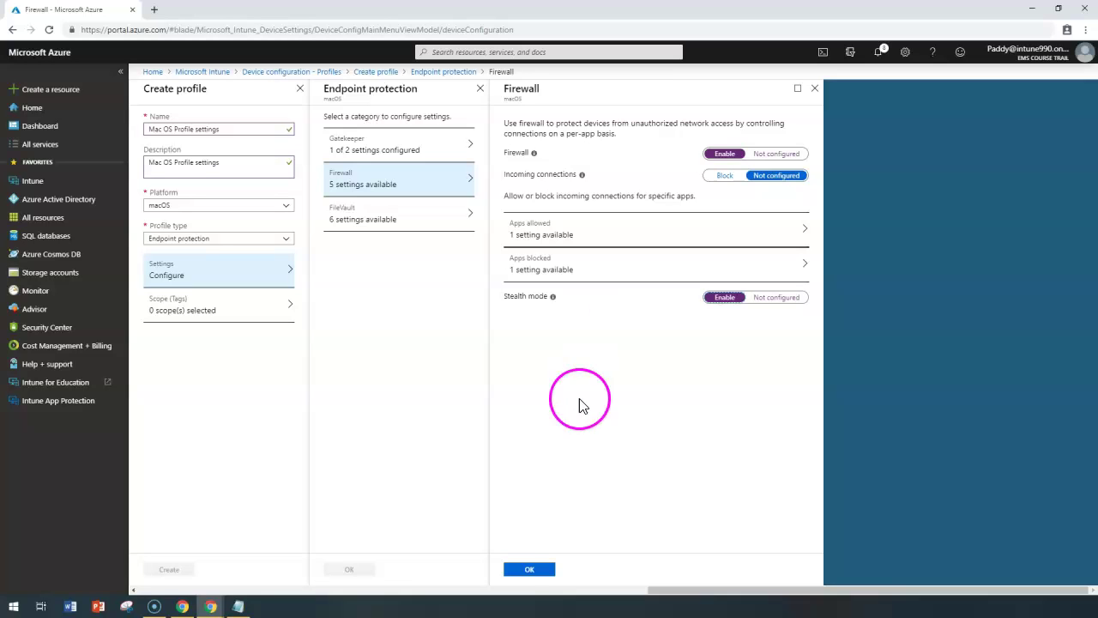
{"action": "left_click", "coordinate": [533, 569]}
Enable FileVault full disk encryption with Personal key as the recovery key type.
{"action": "left_click", "coordinate": [392, 212]}
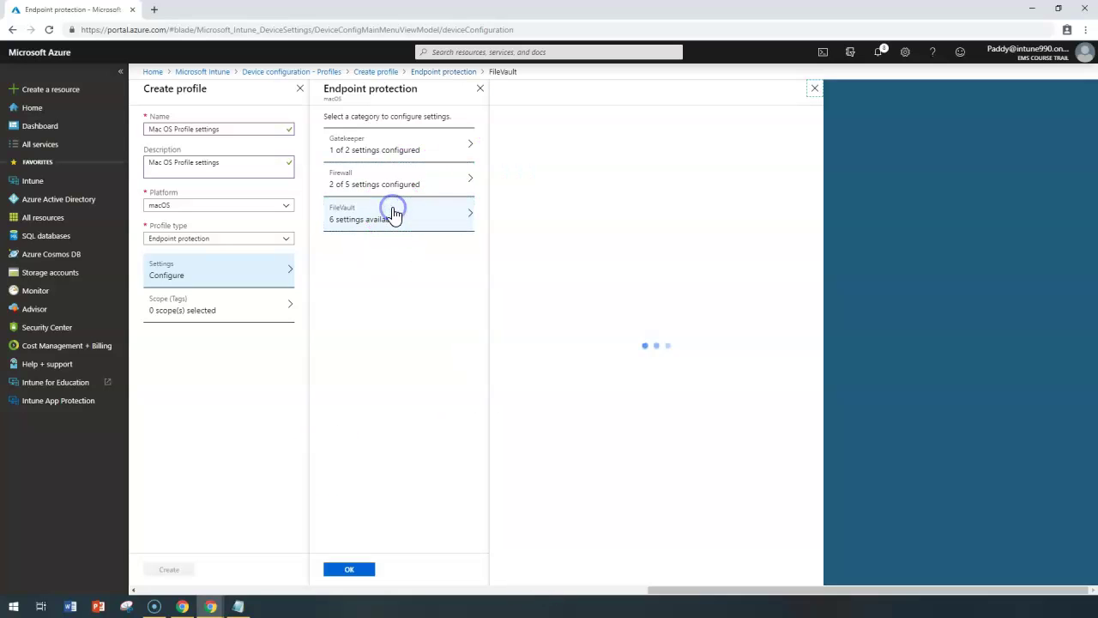
{"action": "left_click", "coordinate": [7, 606]}
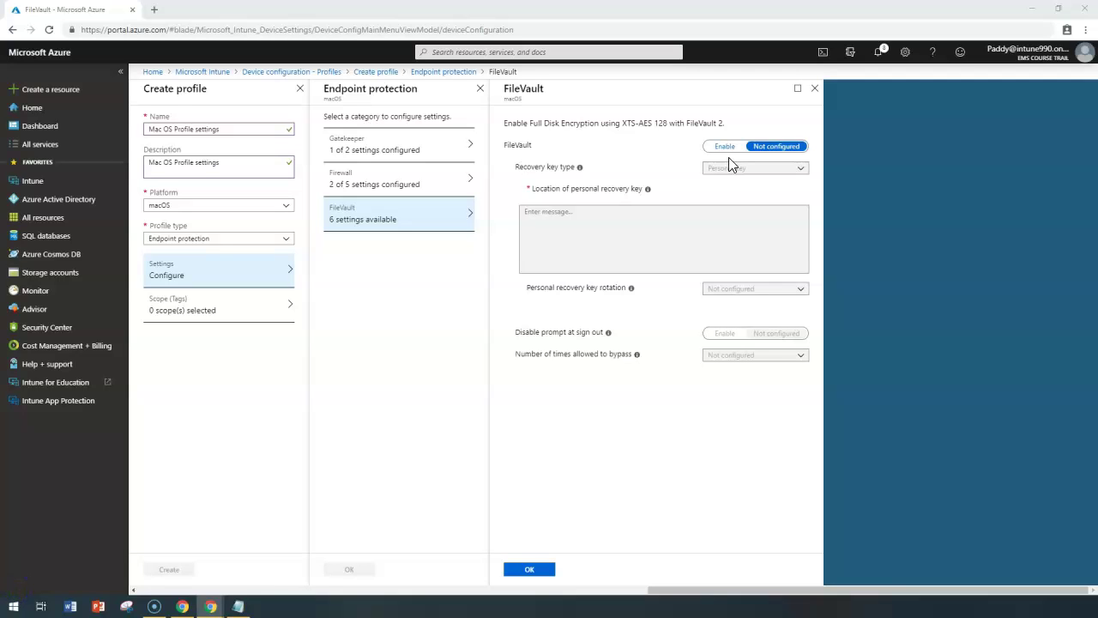
{"action": "left_click_drag", "start_coordinate": [668, 126], "coordinate": [730, 134]}
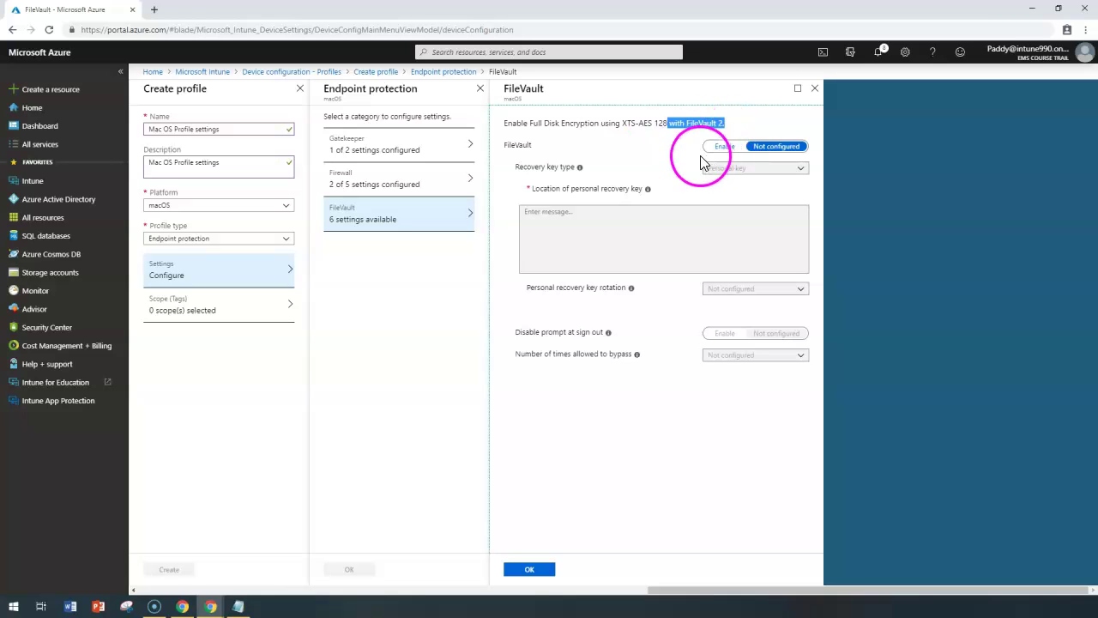
{"action": "left_click", "coordinate": [724, 146]}
{"action": "left_click", "coordinate": [726, 168]}
{"action": "left_click_drag", "start_coordinate": [831, 166], "coordinate": [630, 178]}
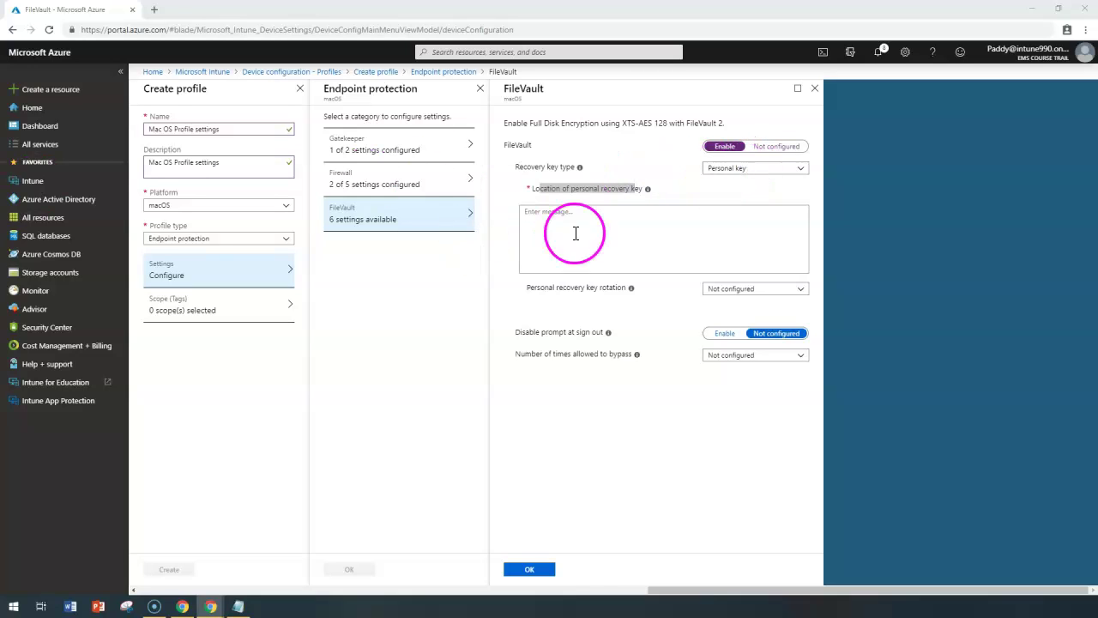
{"action": "left_click", "coordinate": [591, 192]}
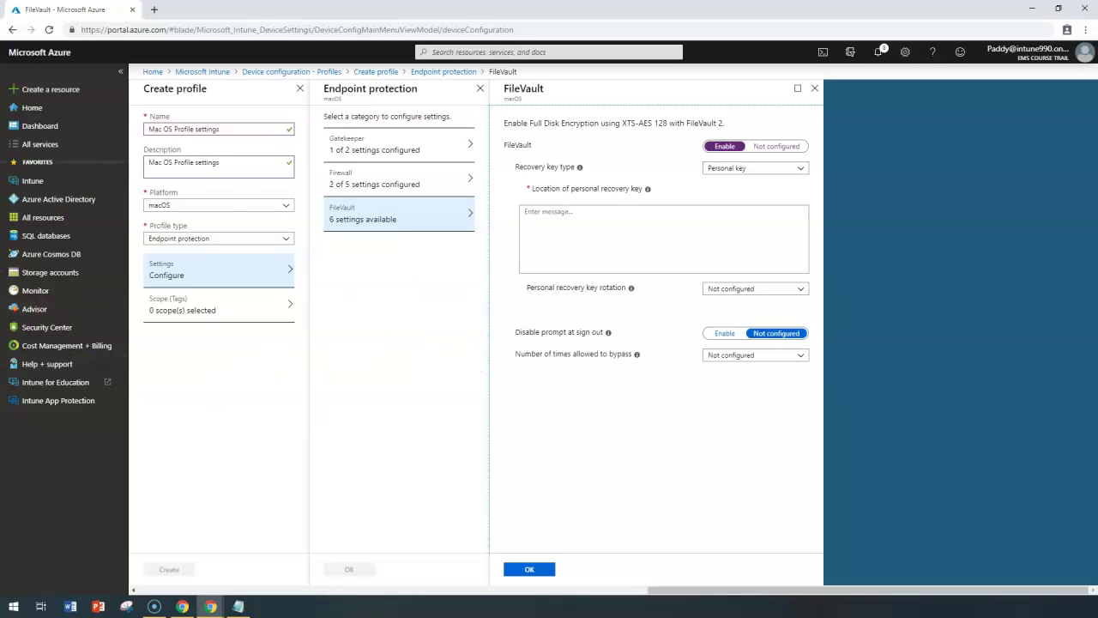
Fill in the personal recovery key location message with the text saying it is inserted into the message users see on their log in screen.
{"action": "left_click", "coordinate": [743, 289]}
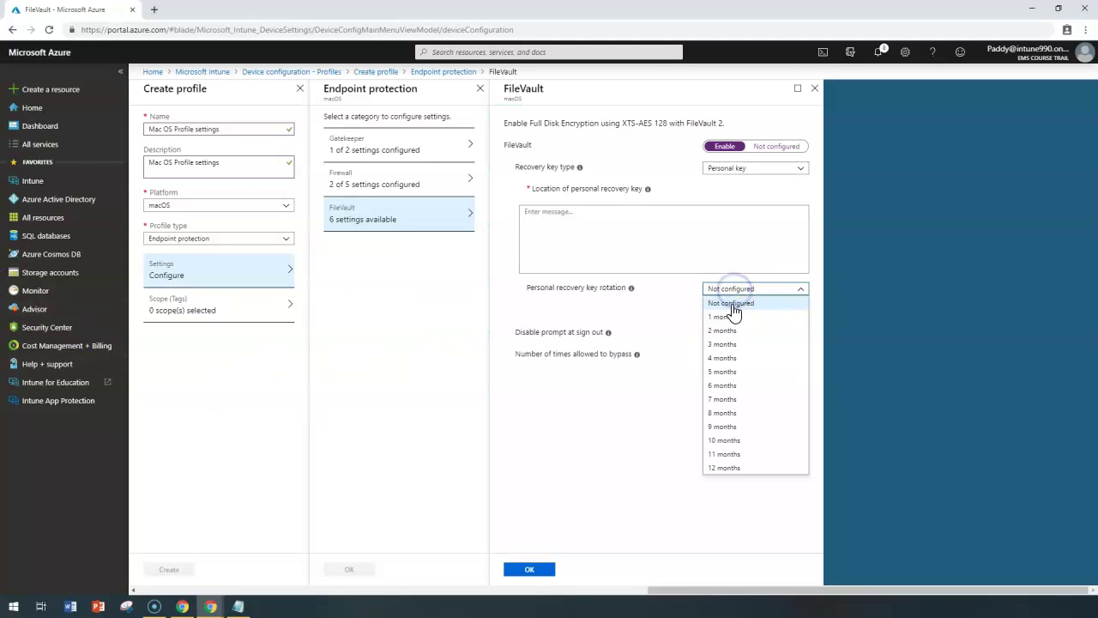
{"action": "left_click", "coordinate": [592, 222]}
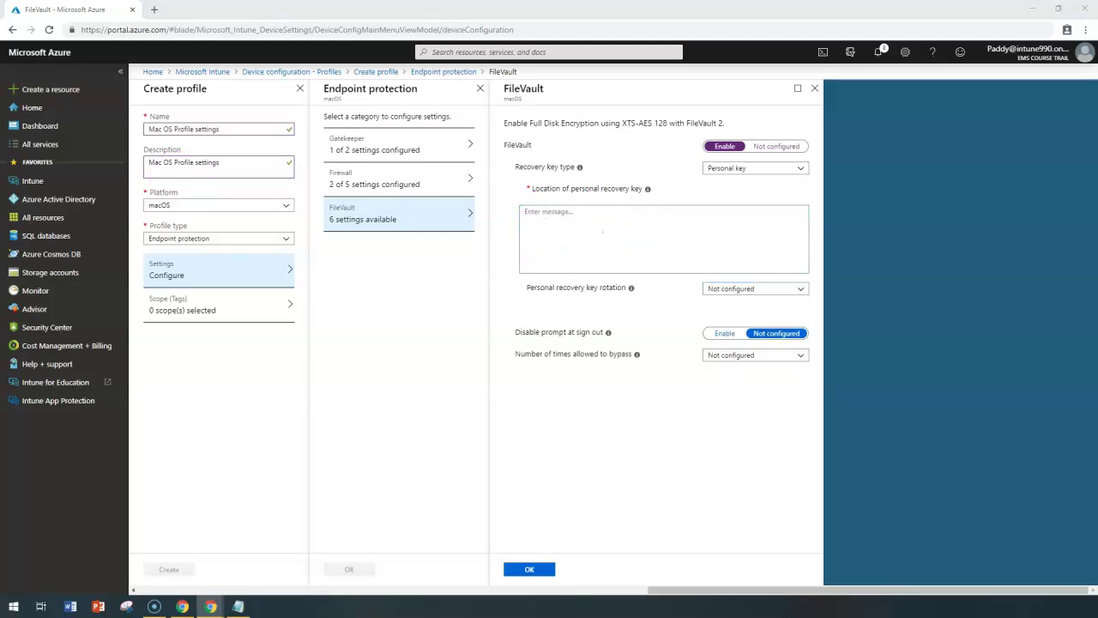
{"action": "left_click", "coordinate": [534, 216]}
{"action": "key", "text": "ctrl+v"}
{"action": "left_click_drag", "start_coordinate": [572, 212], "coordinate": [786, 246]}
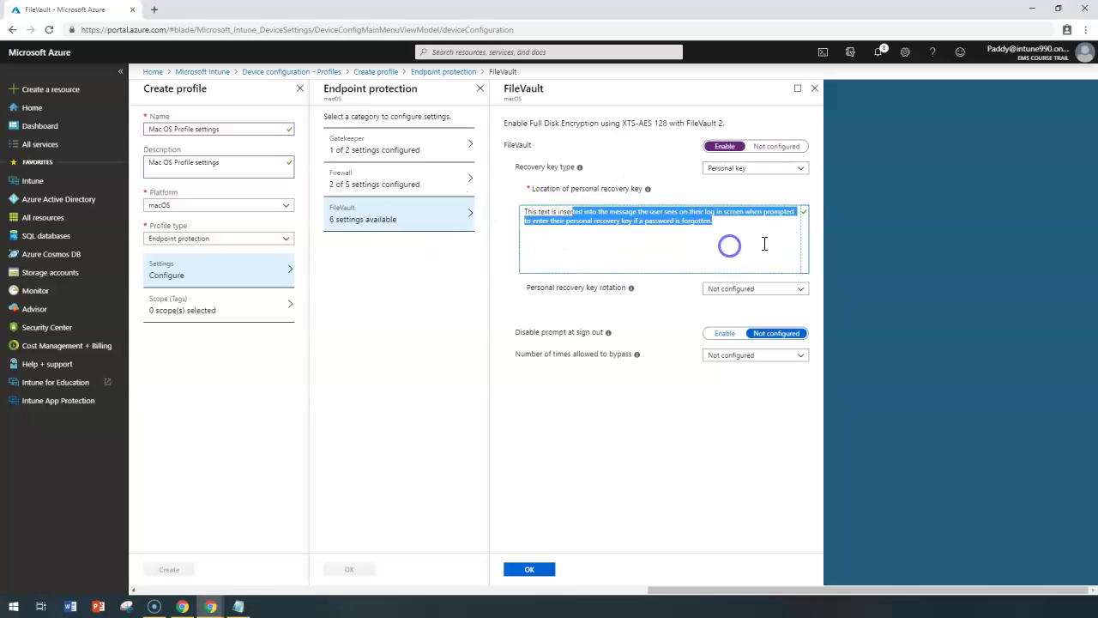
Set the personal recovery key rotation to 1 month and enable Disable prompt at sign out.
{"action": "left_click", "coordinate": [762, 288]}
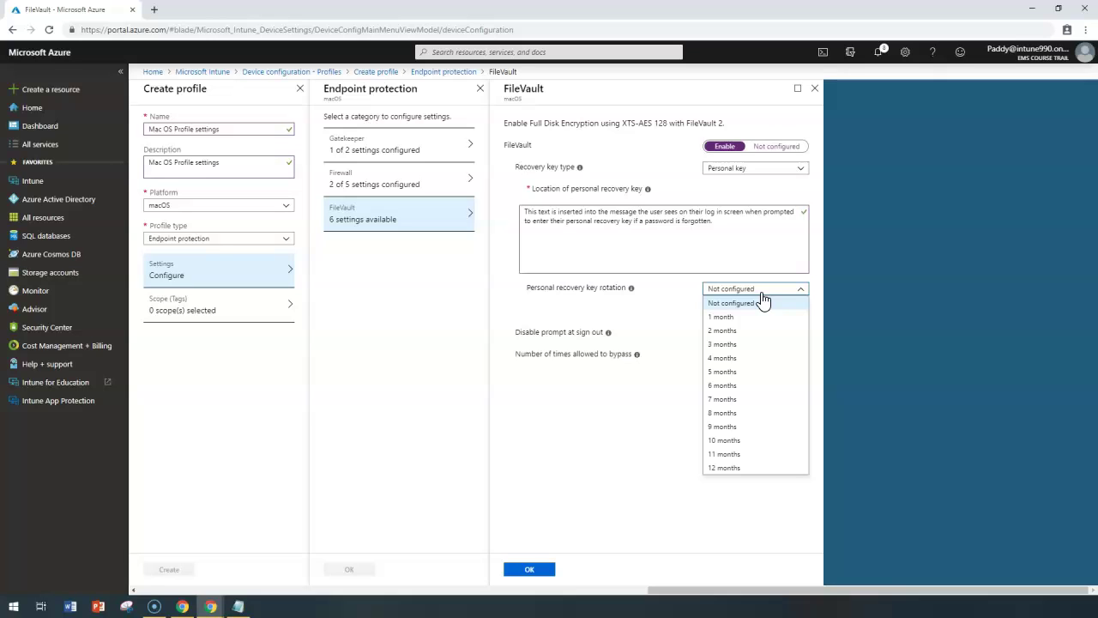
{"action": "left_click", "coordinate": [754, 305]}
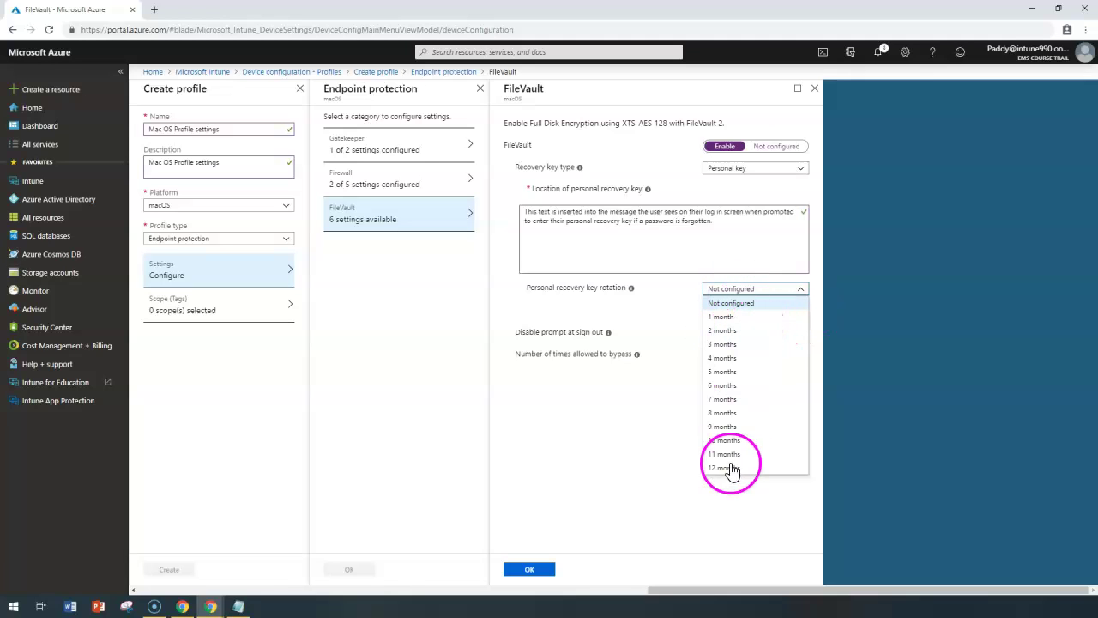
{"action": "left_click", "coordinate": [734, 316]}
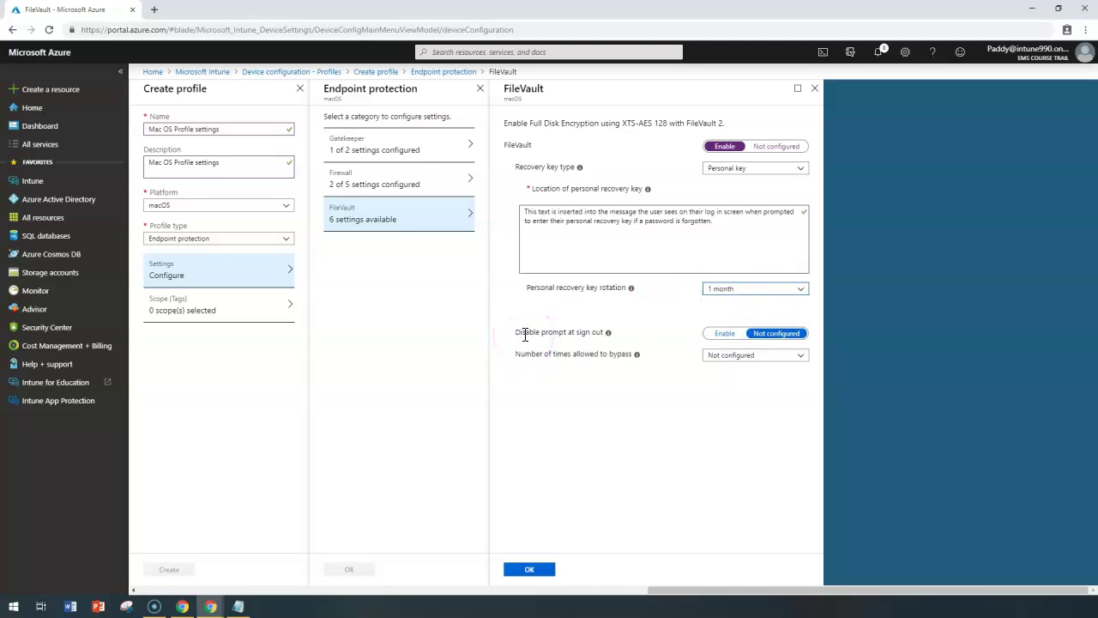
{"action": "triple_click", "coordinate": [571, 333]}
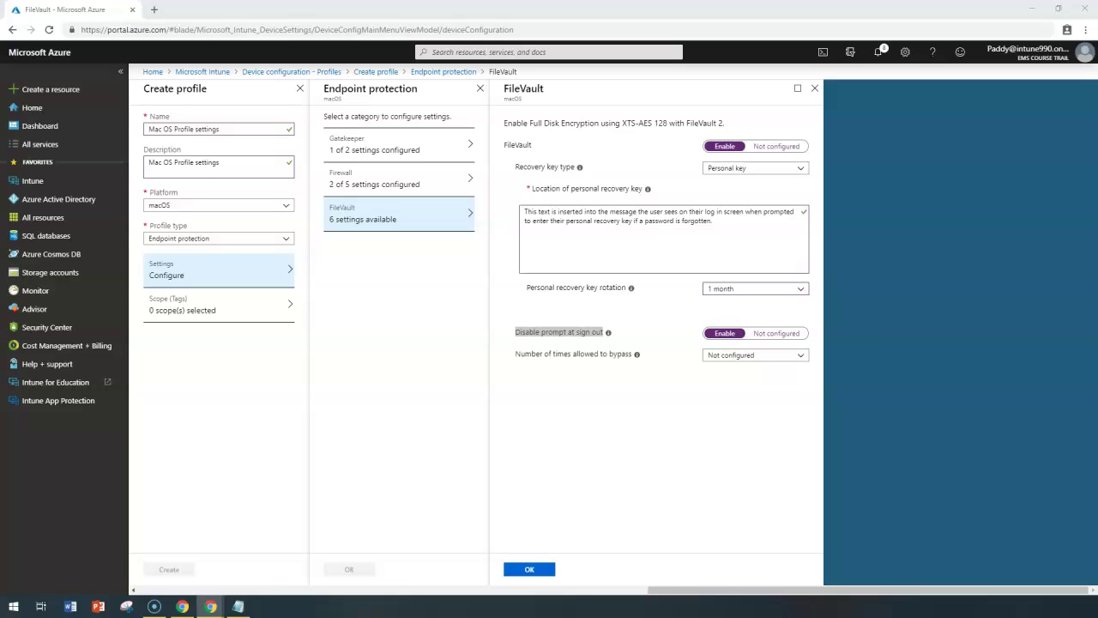
{"action": "left_click", "coordinate": [724, 336]}
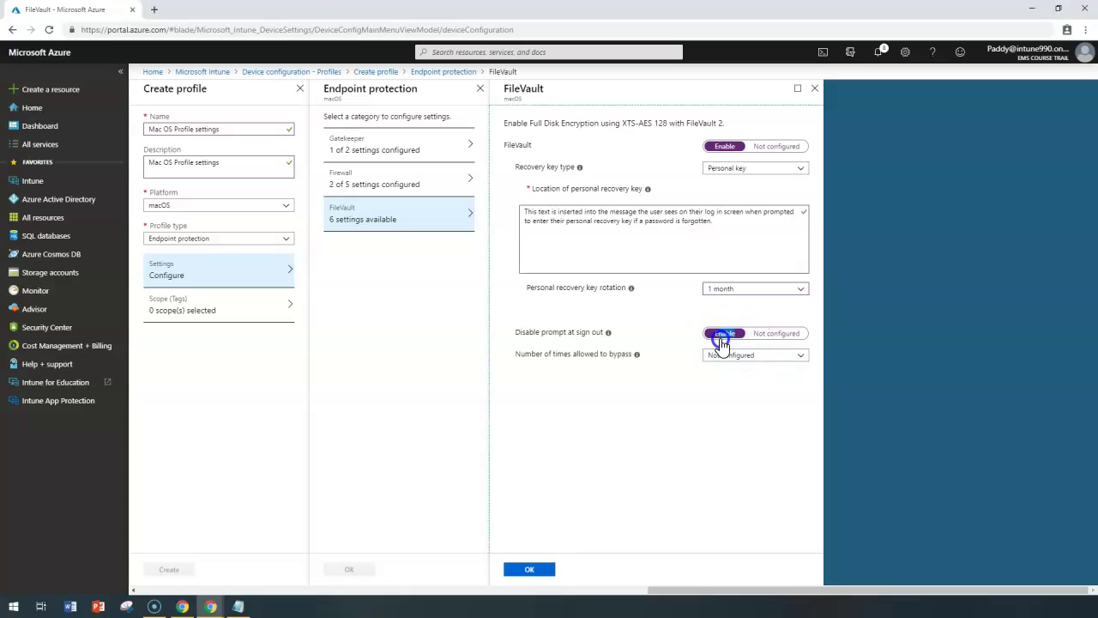
{"action": "left_click", "coordinate": [730, 343]}
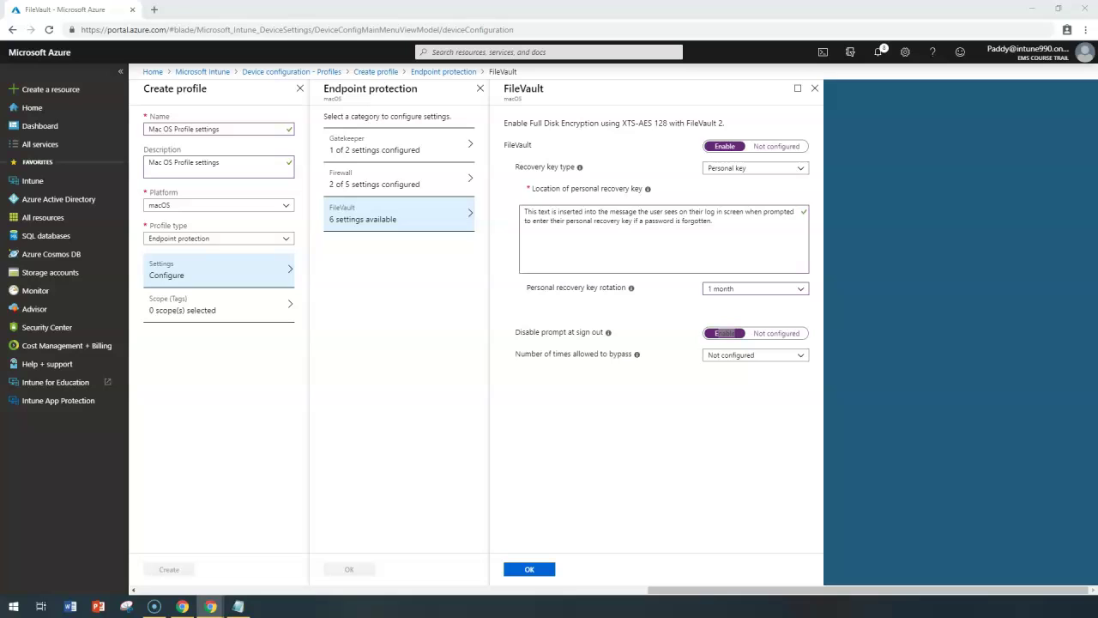
Set the number of times allowed to bypass to 4 and accept the FileVault settings.
{"action": "double_click", "coordinate": [563, 355]}
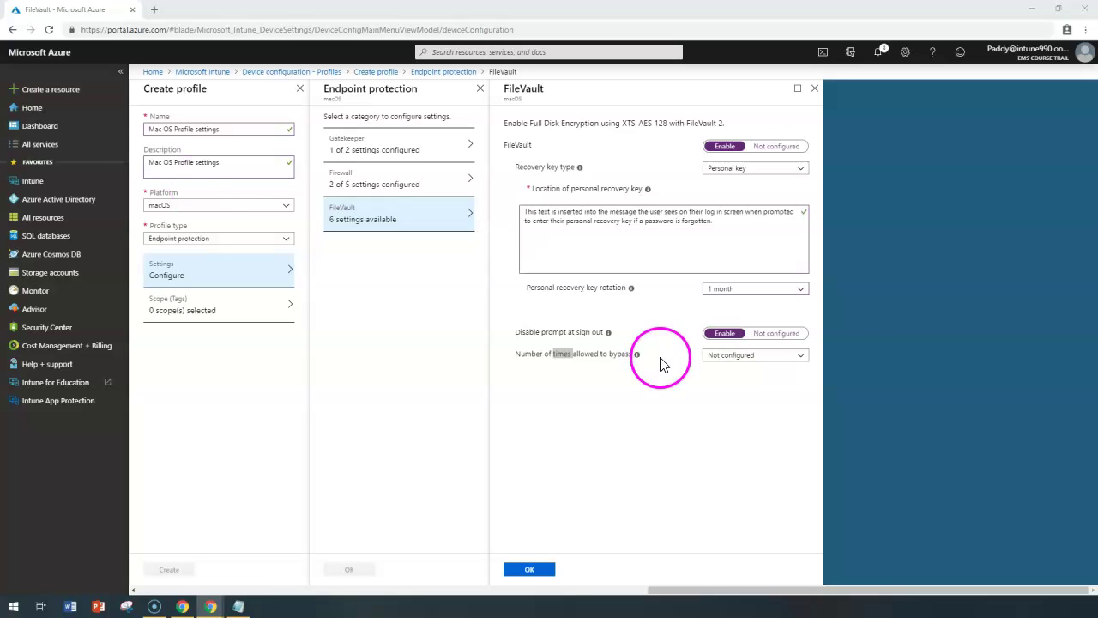
{"action": "left_click", "coordinate": [745, 355]}
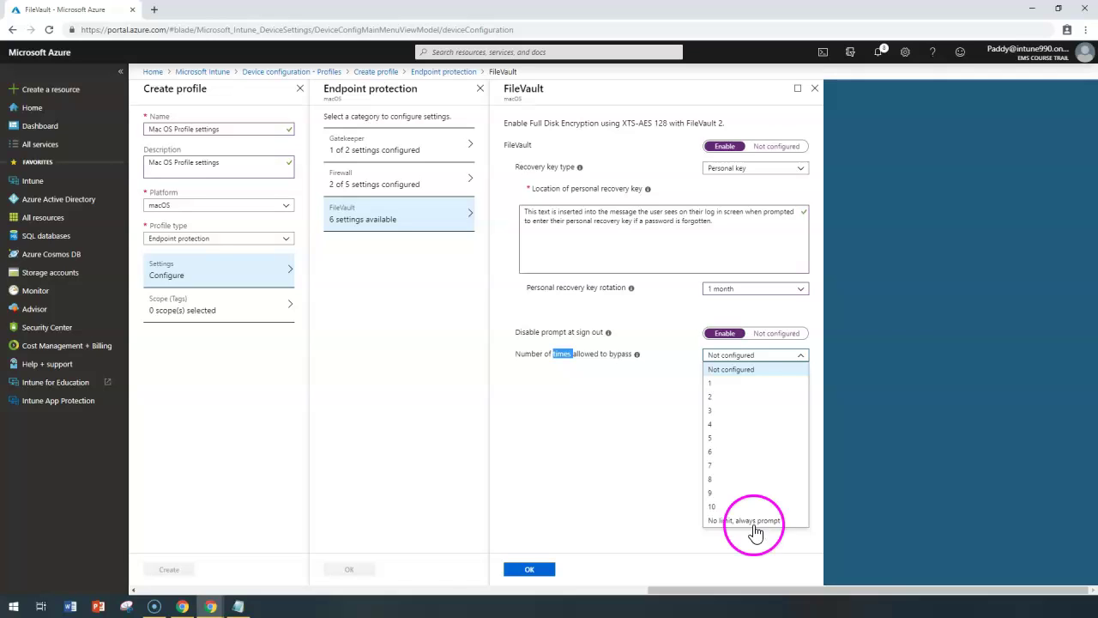
{"action": "left_click", "coordinate": [723, 420]}
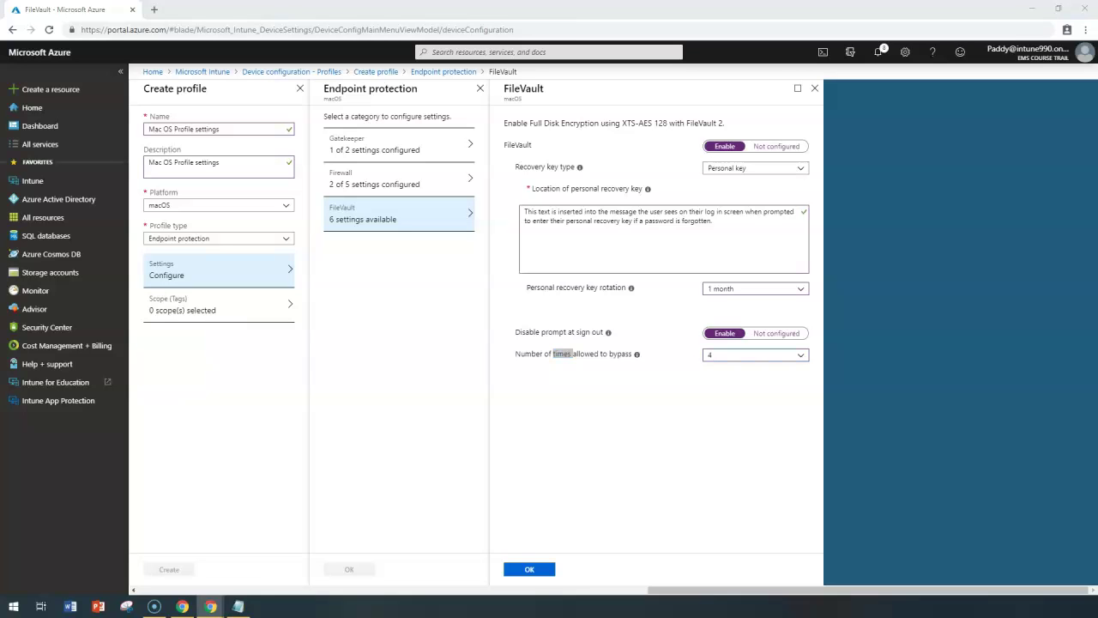
{"action": "left_click", "coordinate": [530, 569]}
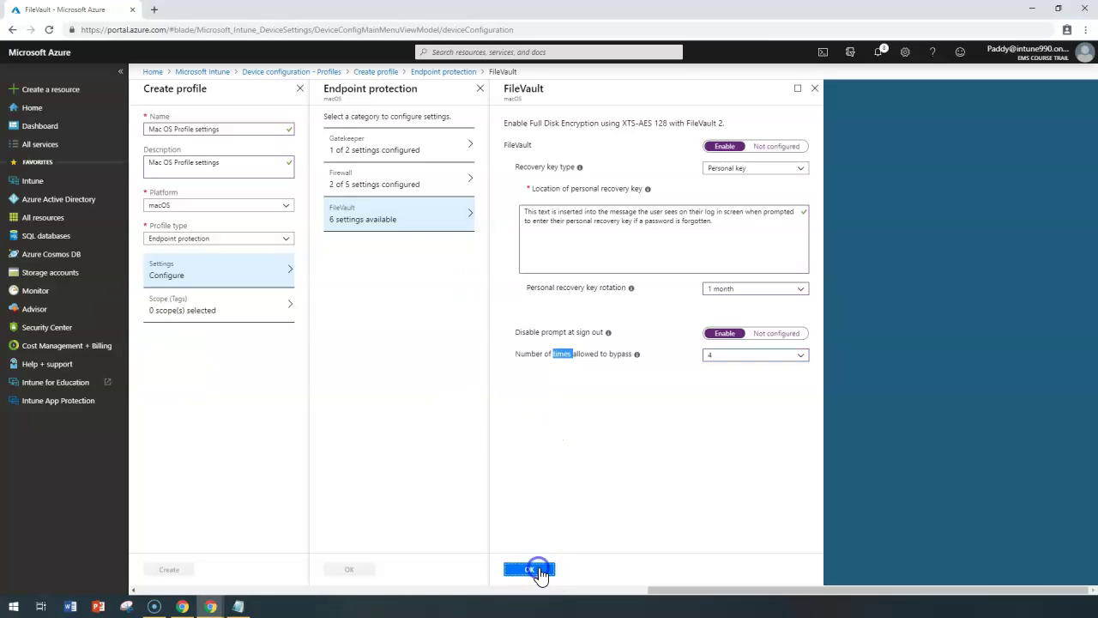
Accept the endpoint protection settings and create the profile under the name Mac OS Profile settings -2.
{"action": "left_click", "coordinate": [352, 566]}
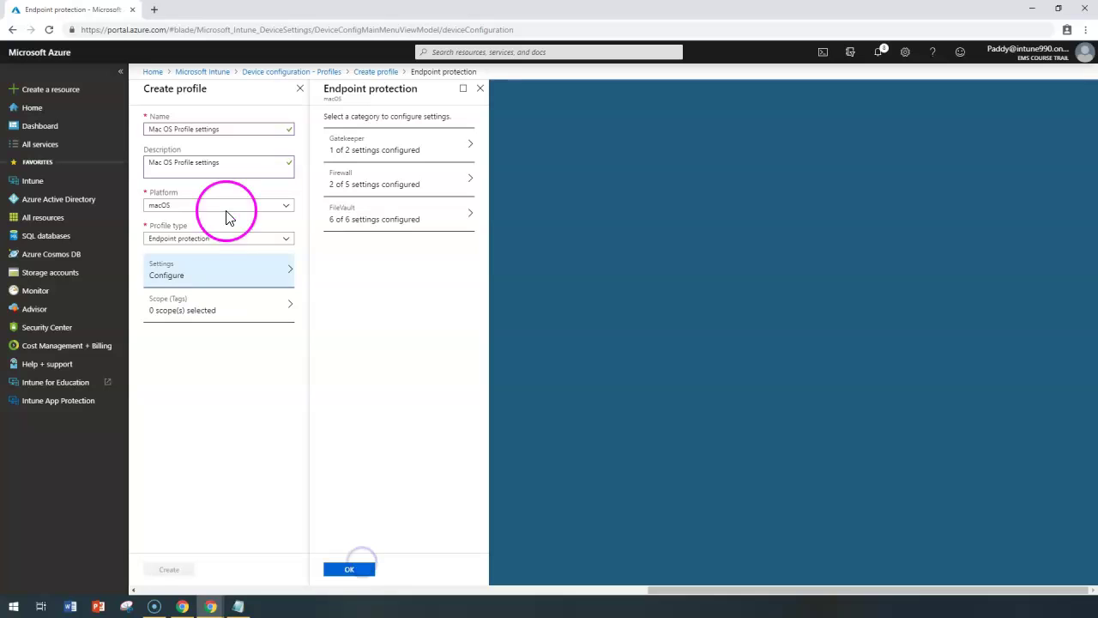
{"action": "left_click", "coordinate": [346, 569]}
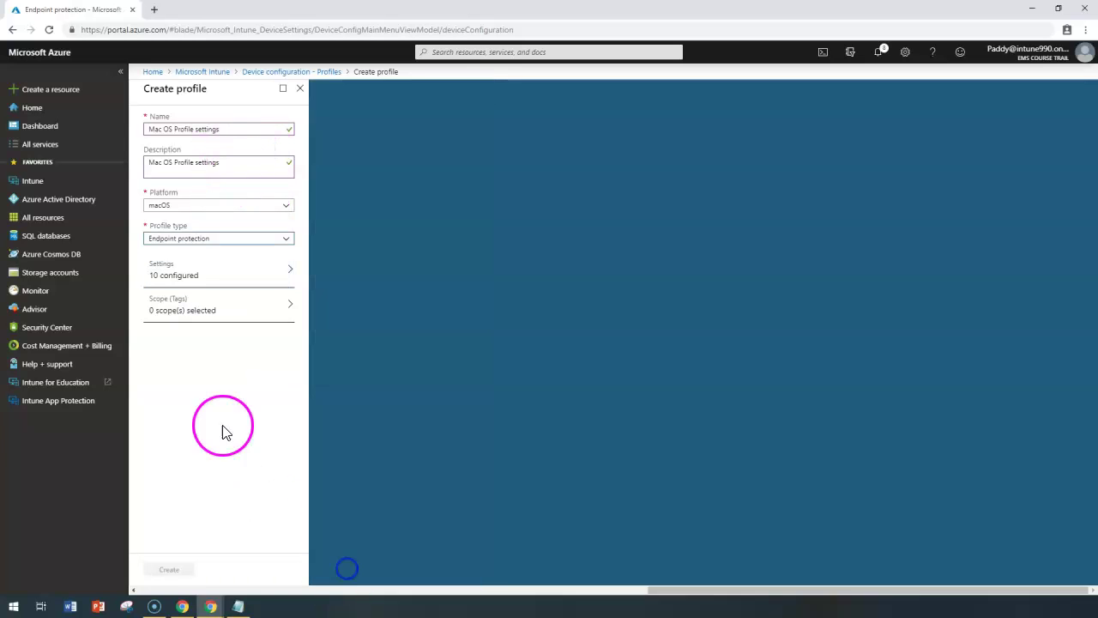
{"action": "left_click", "coordinate": [249, 130]}
{"action": "type", "text": "-"}
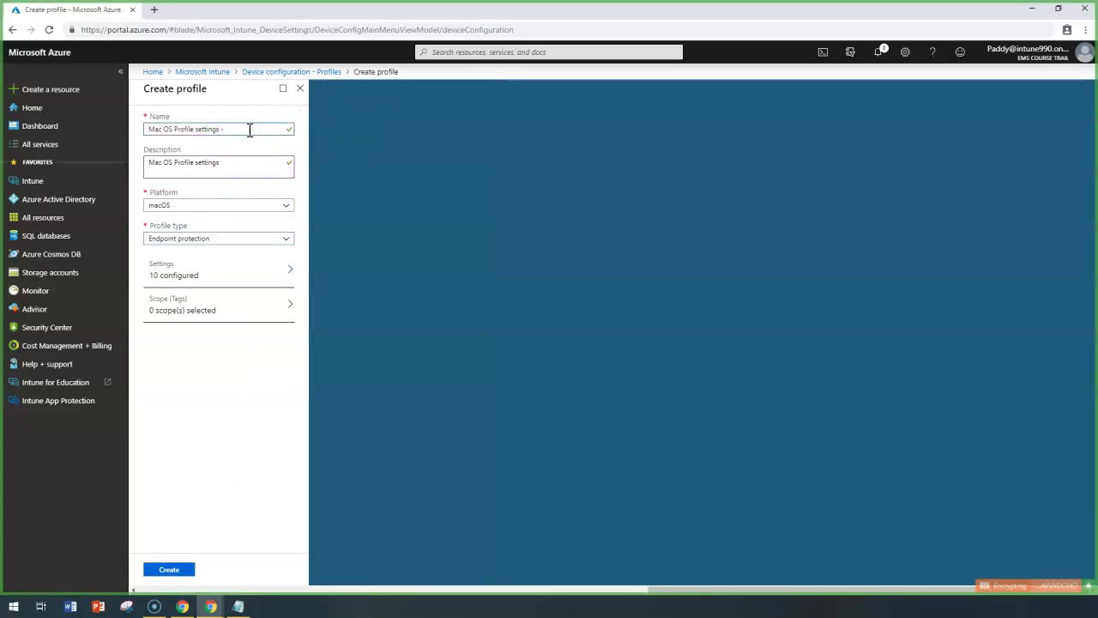
{"action": "type", "text": "2"}
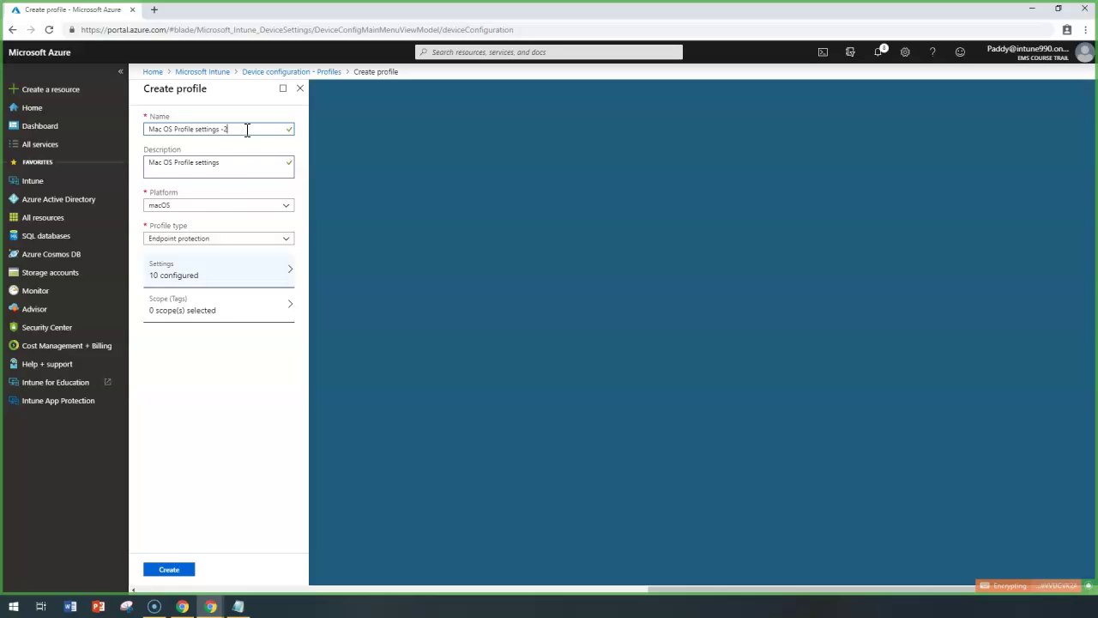
{"action": "left_click", "coordinate": [176, 573]}
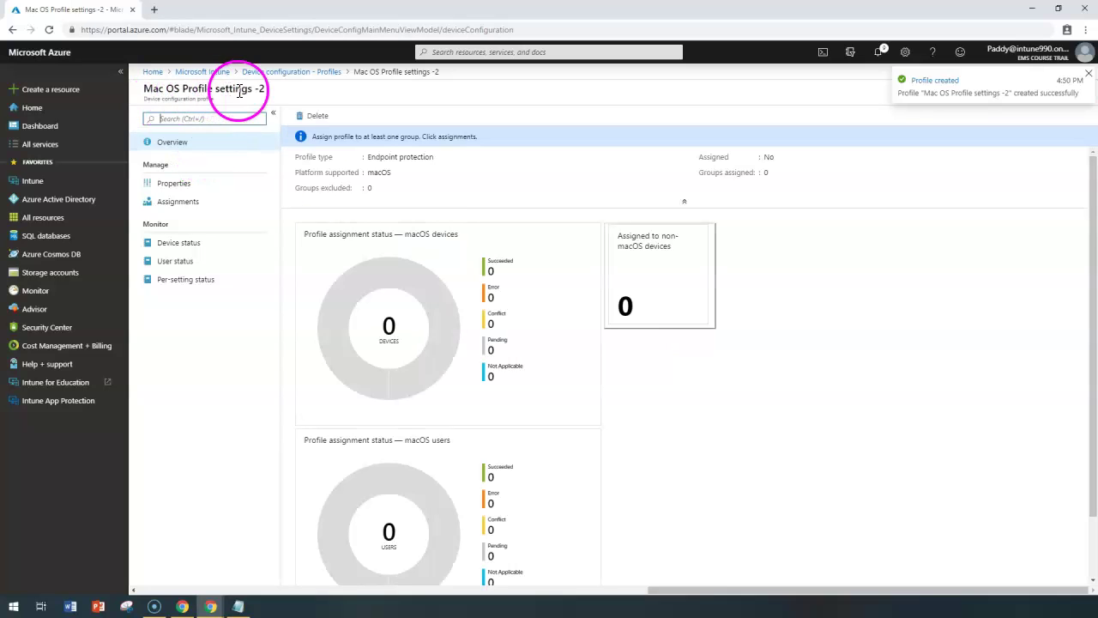
Include All Finance Users Group in the assignments of the Mac OS Profile settings -2 profile.
{"action": "left_click", "coordinate": [182, 203]}
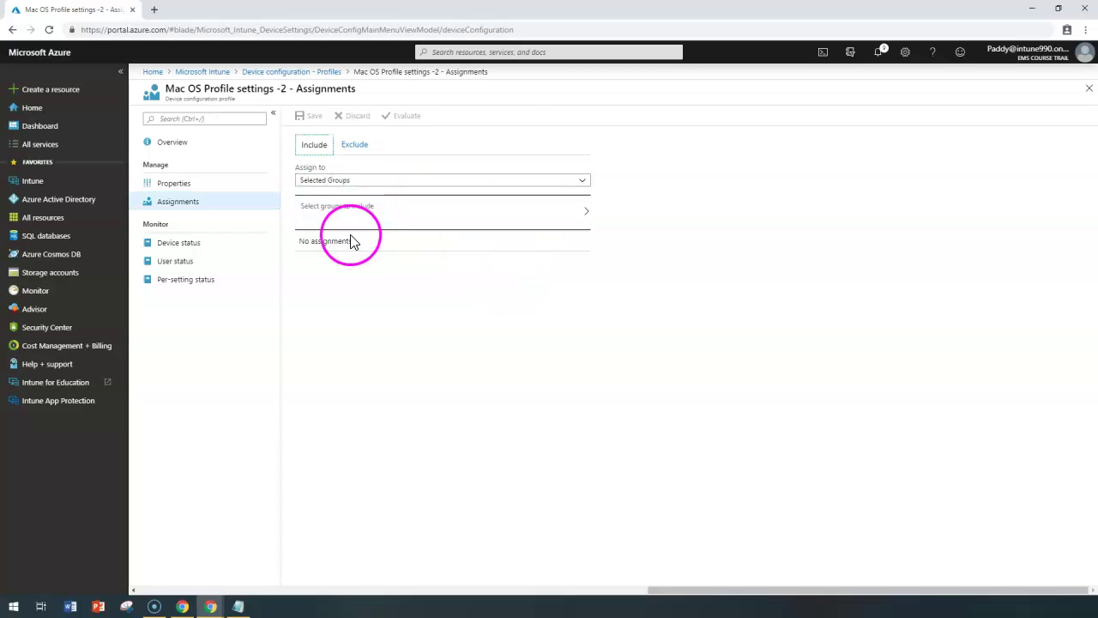
{"action": "left_click", "coordinate": [341, 182]}
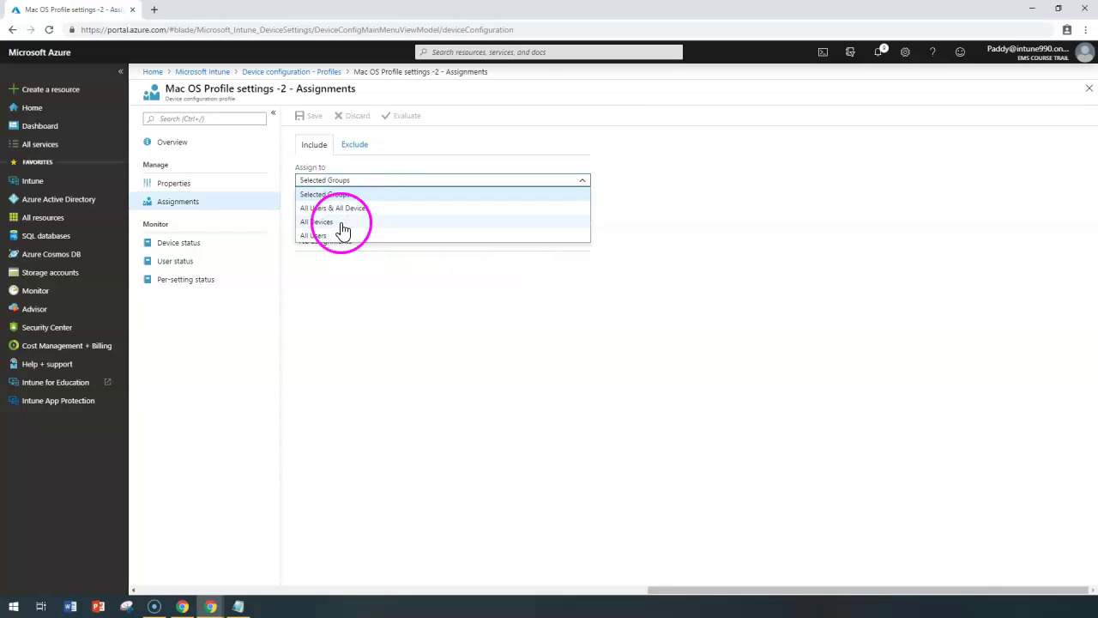
{"action": "left_click", "coordinate": [347, 275]}
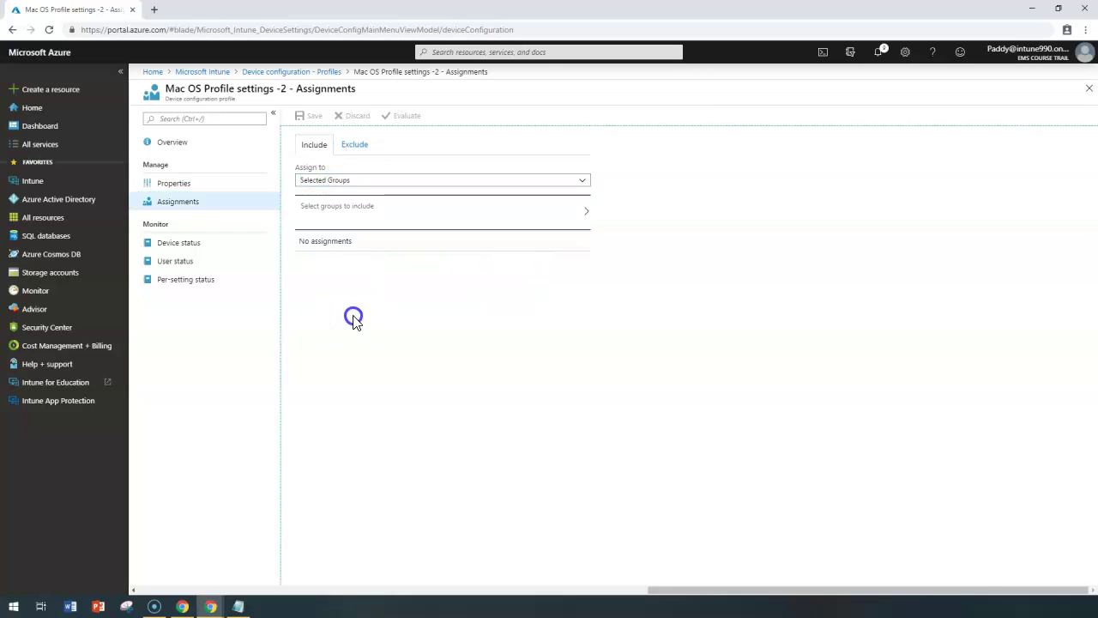
{"action": "left_click", "coordinate": [475, 220]}
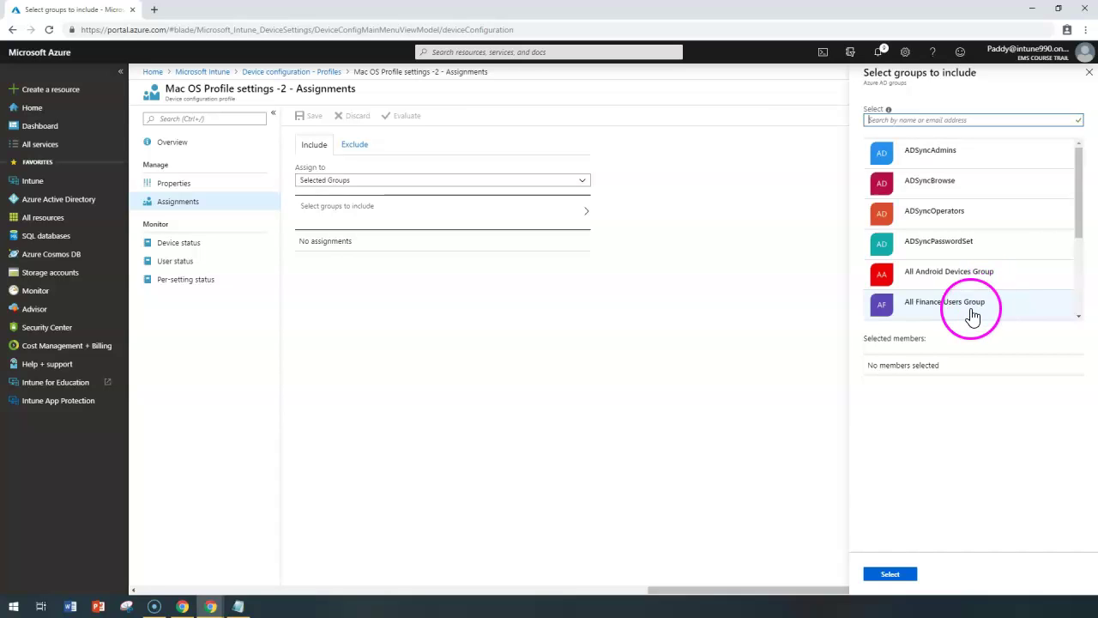
{"action": "left_click", "coordinate": [973, 316]}
{"action": "left_click", "coordinate": [895, 581]}
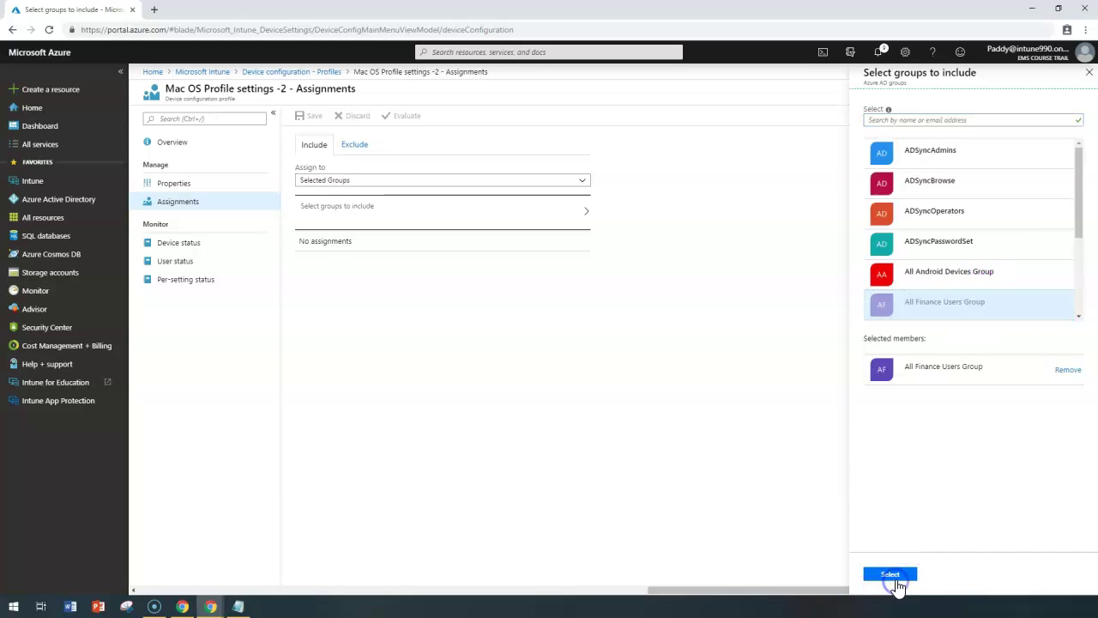
{"action": "left_click", "coordinate": [312, 120]}
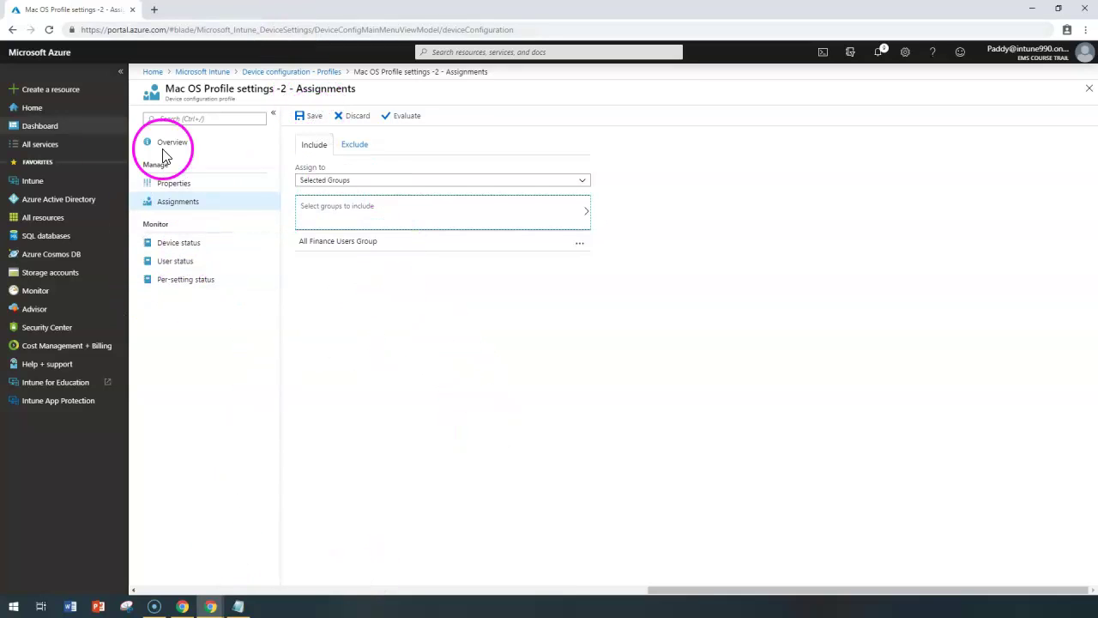
Look through the groups available for exclusion without picking any, and save the assignment of the included group.
{"action": "left_click", "coordinate": [357, 146]}
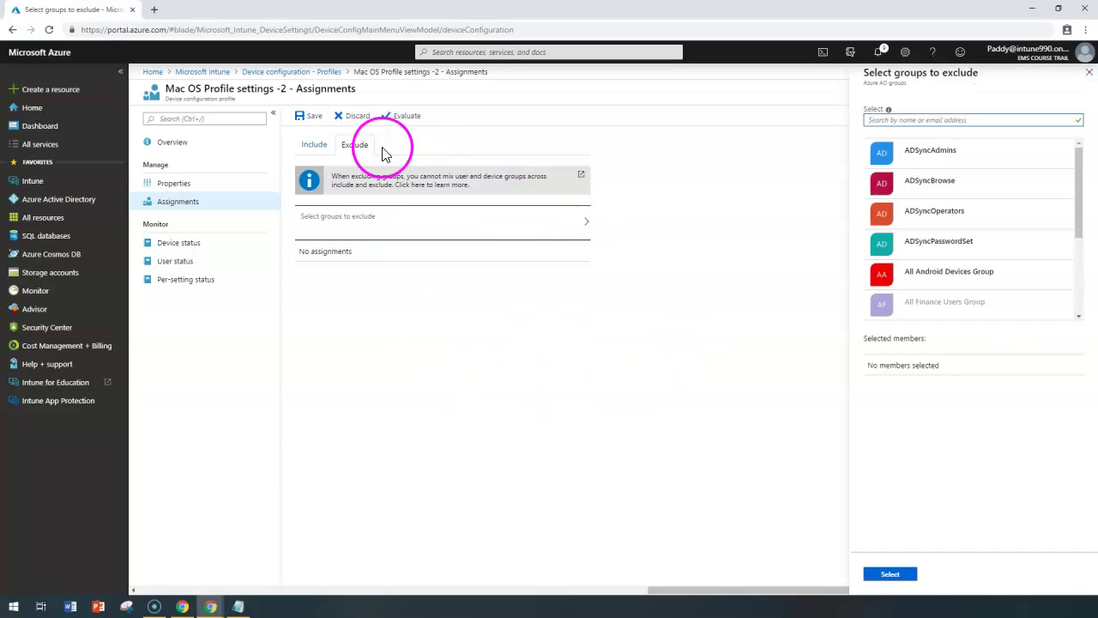
{"action": "left_click_drag", "start_coordinate": [1097, 230], "coordinate": [1097, 320]}
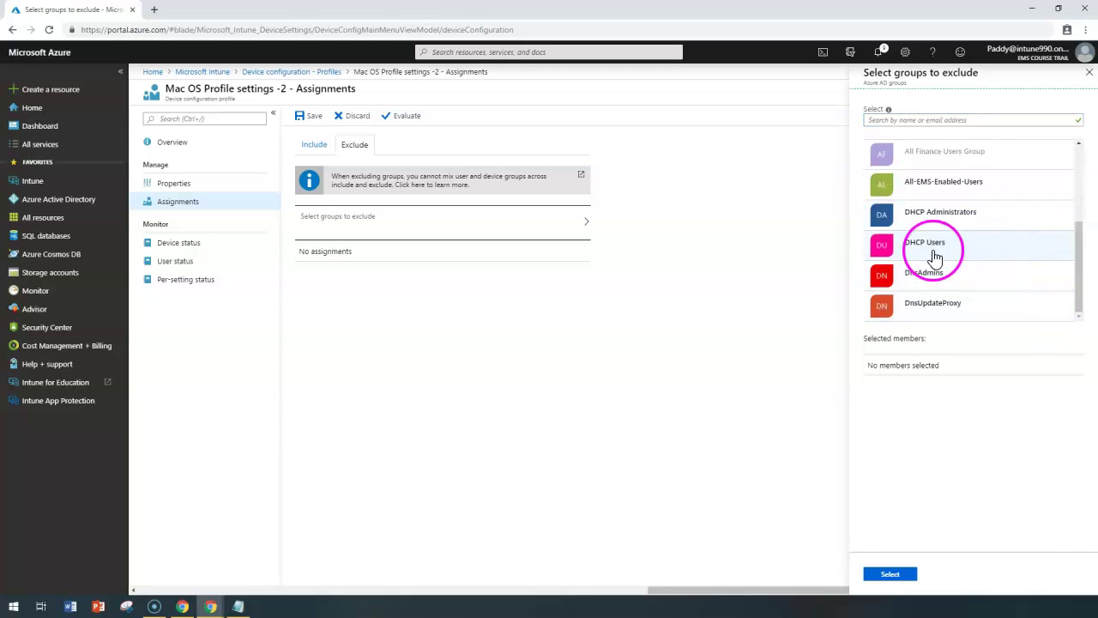
{"action": "scroll", "coordinate": [961, 257], "scroll_direction": "up", "scroll_amount": 1}
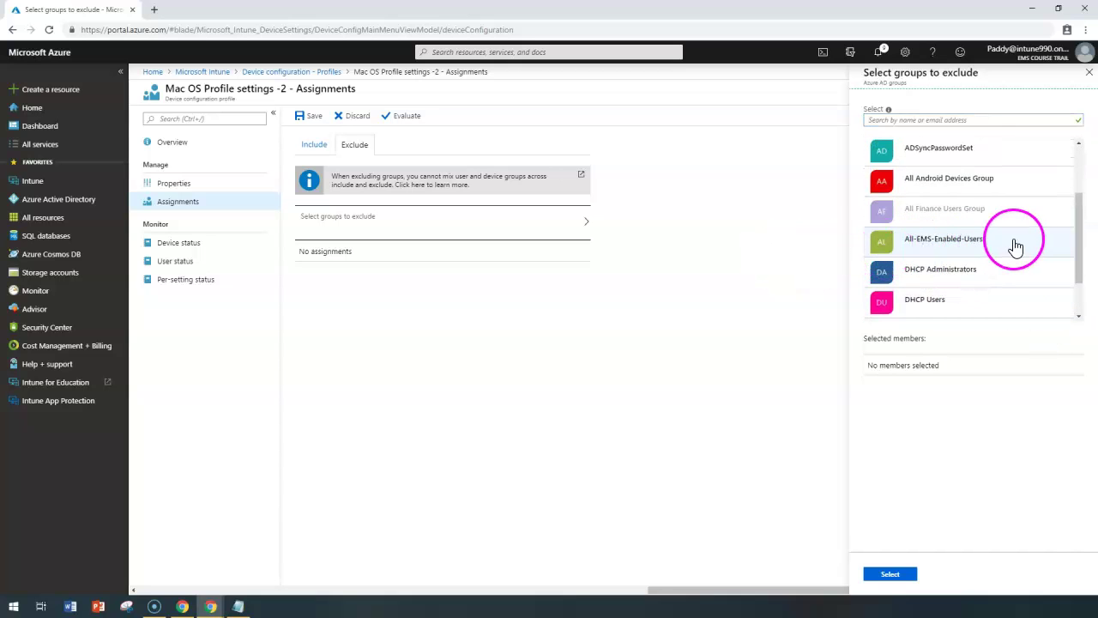
{"action": "left_click", "coordinate": [311, 146]}
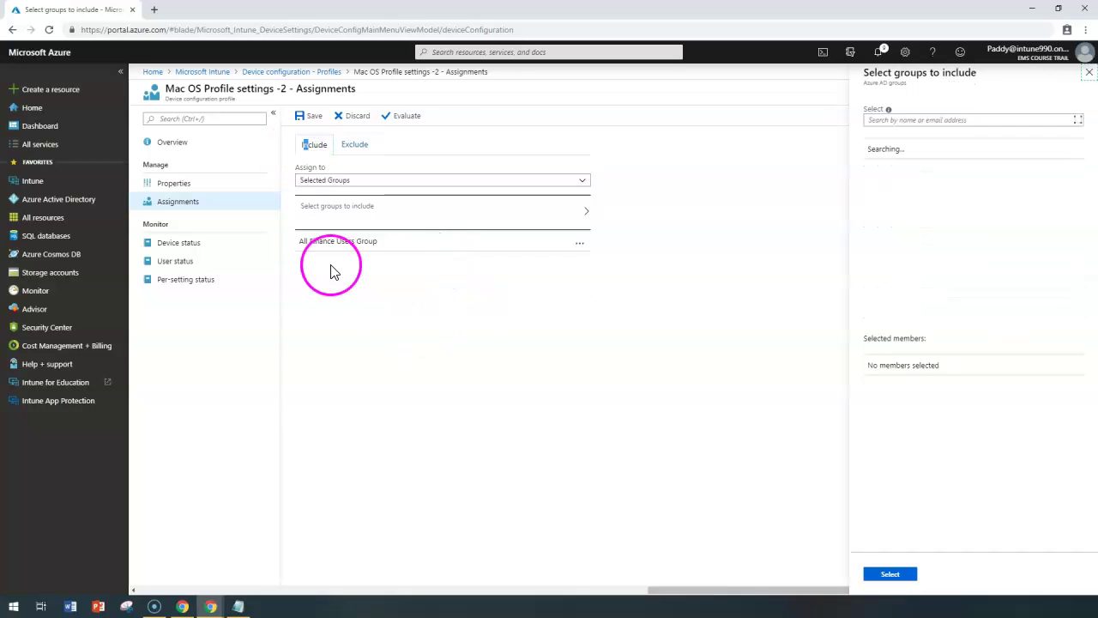
{"action": "left_click", "coordinate": [307, 116]}
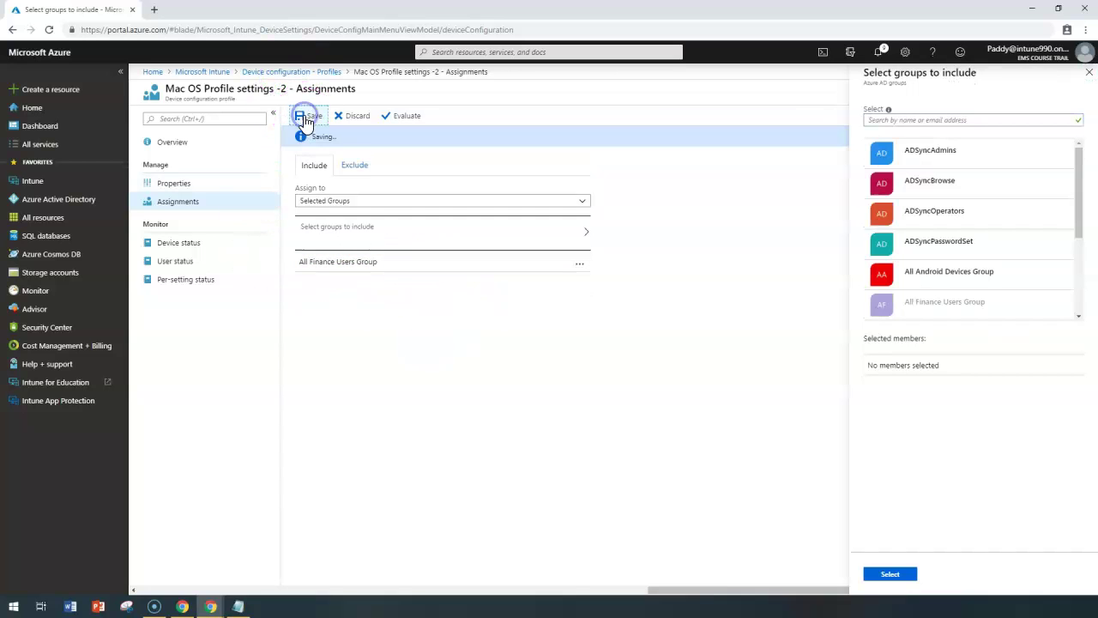
Evaluate the saved assignment and read how many users it will affect.
{"action": "left_click", "coordinate": [405, 127]}
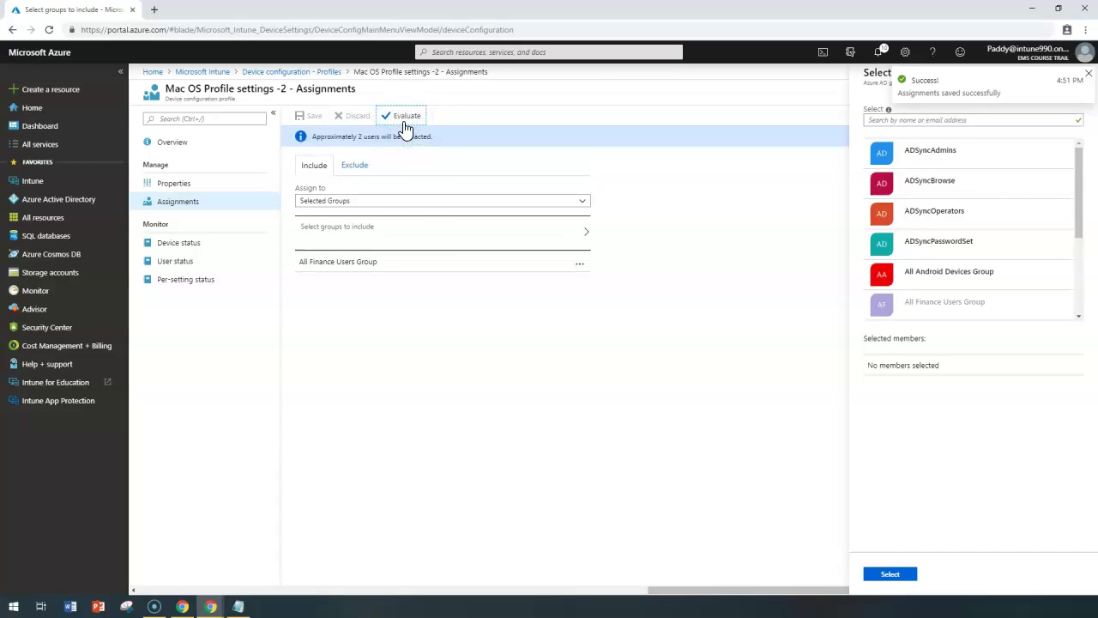
{"action": "left_click_drag", "start_coordinate": [341, 137], "coordinate": [427, 138]}
{"action": "left_click", "coordinate": [362, 139]}
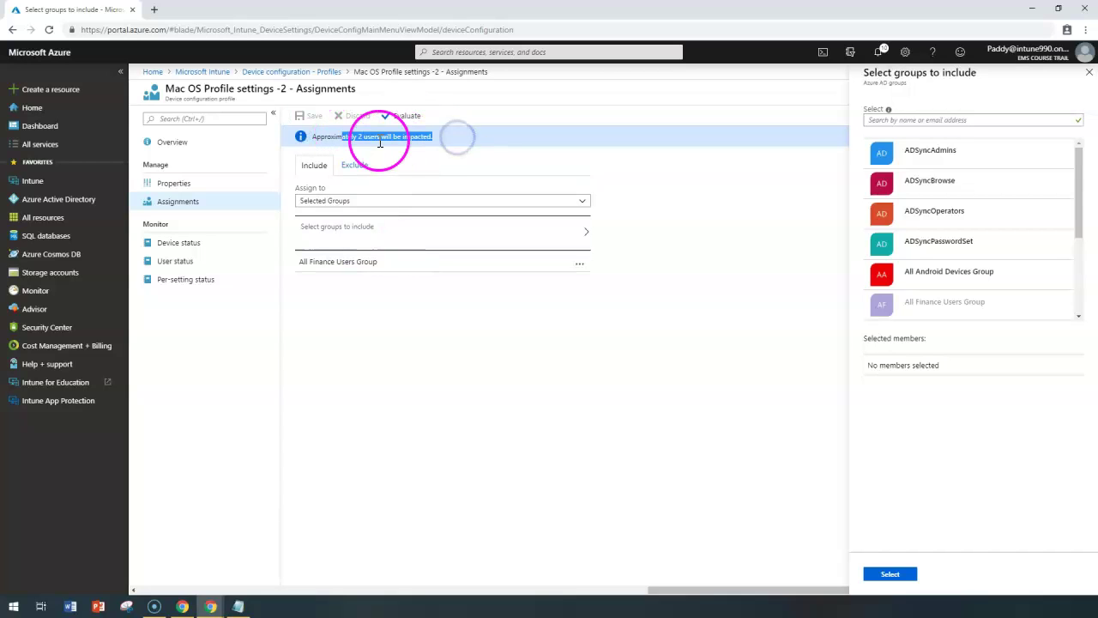
{"action": "left_click_drag", "start_coordinate": [951, 299], "coordinate": [995, 304]}
{"action": "left_click_drag", "start_coordinate": [358, 137], "coordinate": [439, 144]}
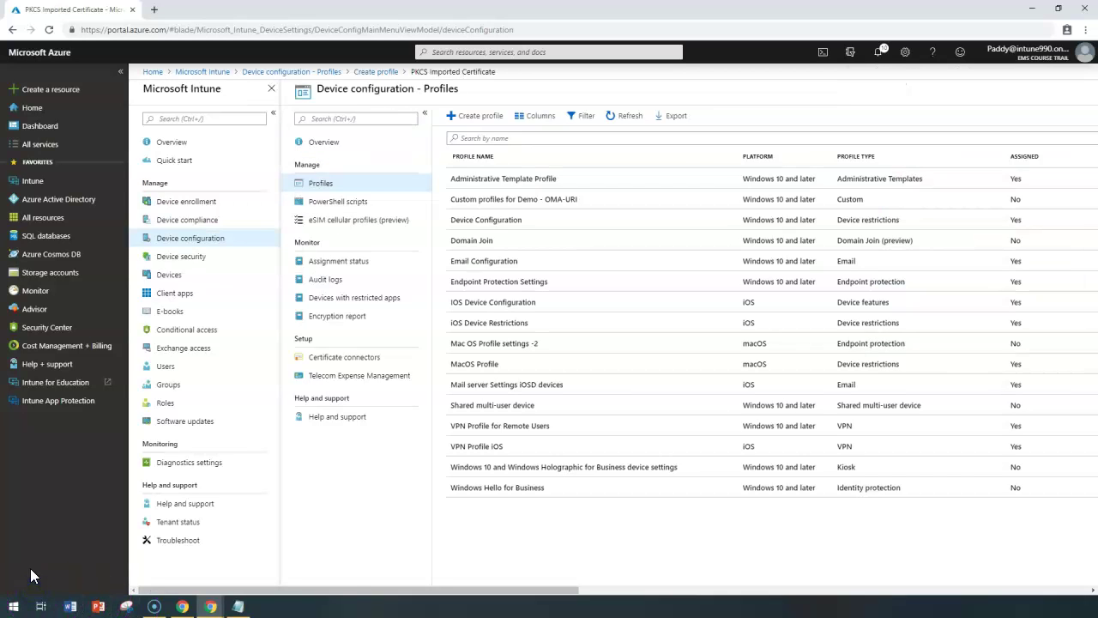
Enter macOSCert as the description of the new macOS PKCS imported certificate profile.
{"action": "left_click_drag", "start_coordinate": [321, 590], "coordinate": [476, 594]}
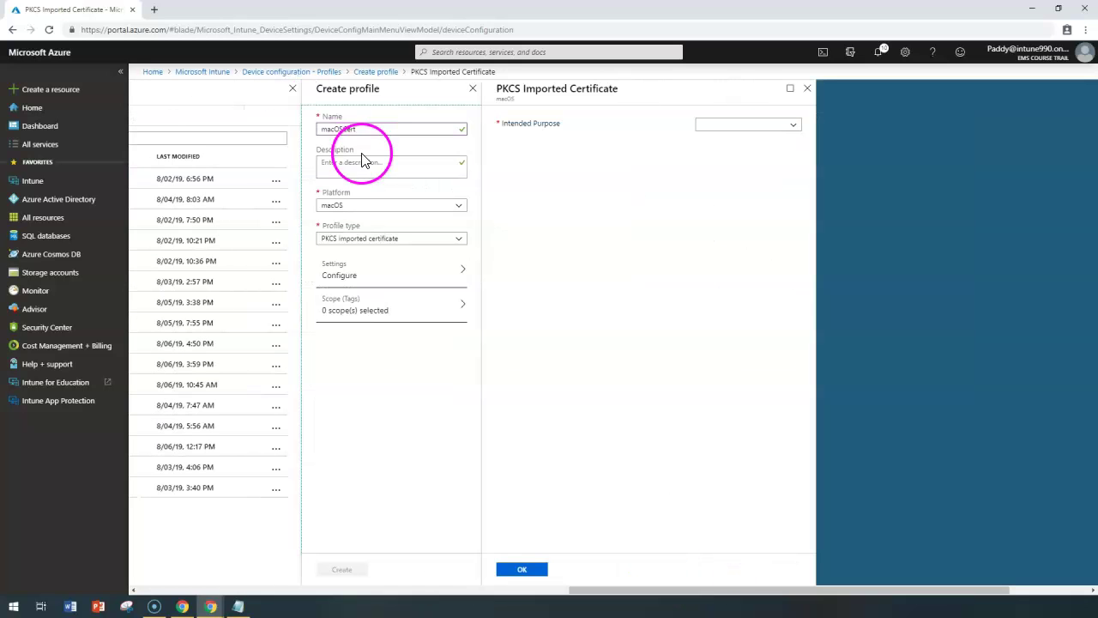
{"action": "left_click", "coordinate": [364, 167]}
{"action": "type", "text": "macOSCert"}
Review the platform and profile type choices for the certificate profile, keeping macOS and PKCS imported certificate.
{"action": "left_click", "coordinate": [383, 232]}
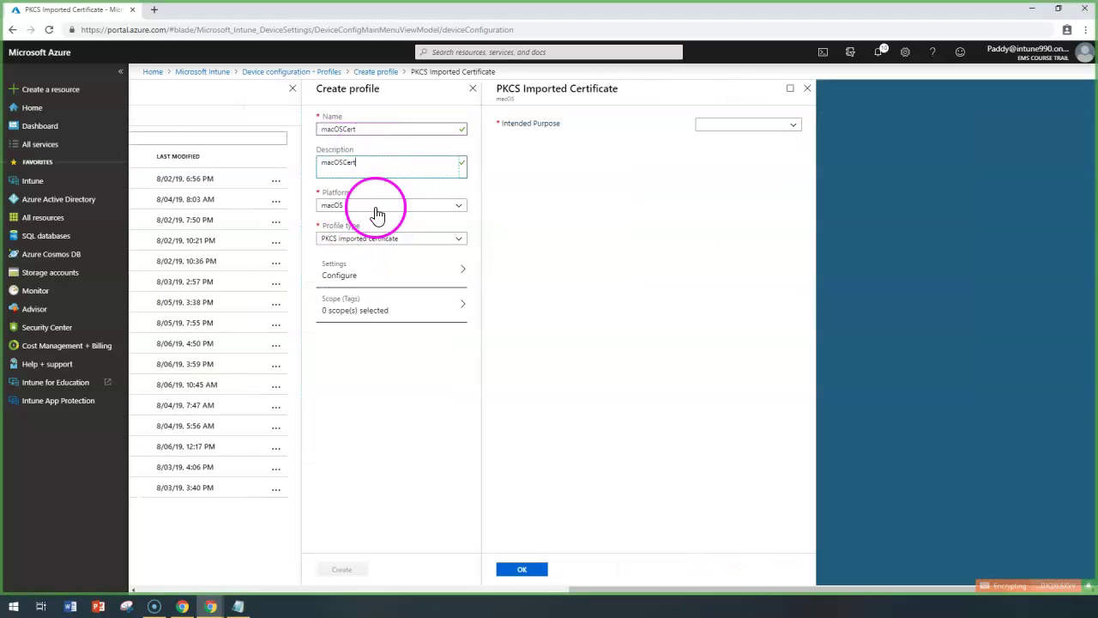
{"action": "left_click", "coordinate": [407, 208]}
{"action": "left_click", "coordinate": [405, 208]}
{"action": "left_click", "coordinate": [361, 240]}
{"action": "left_click", "coordinate": [359, 311]}
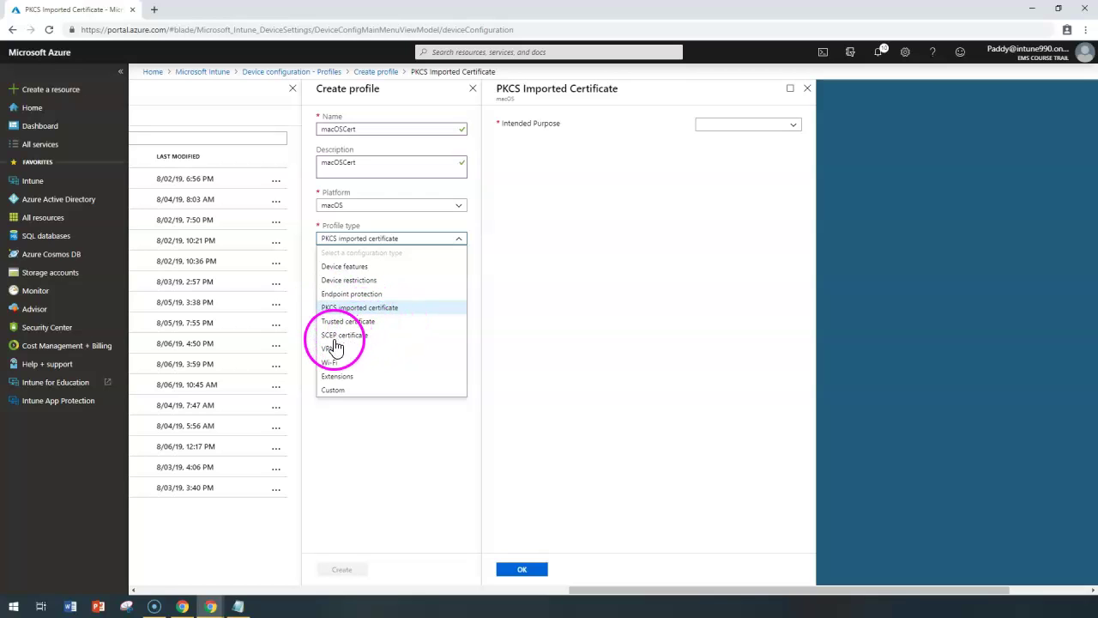
Set the PKCS imported certificate's intended purpose to General Purpose, and change it to S/MIME Encryption.
{"action": "left_click", "coordinate": [378, 309]}
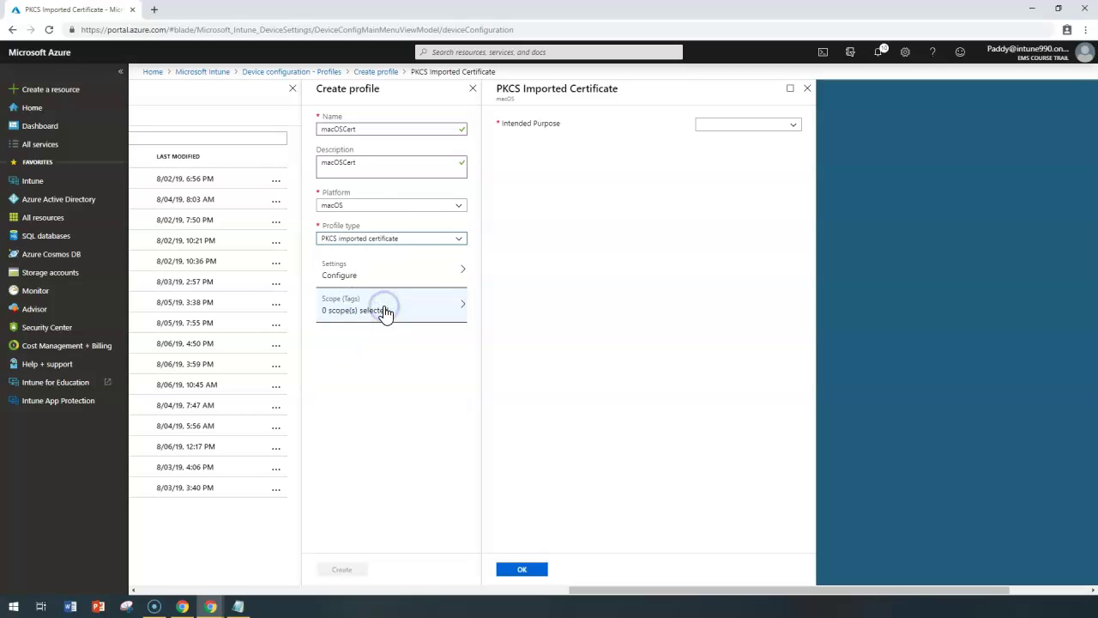
{"action": "left_click", "coordinate": [382, 238]}
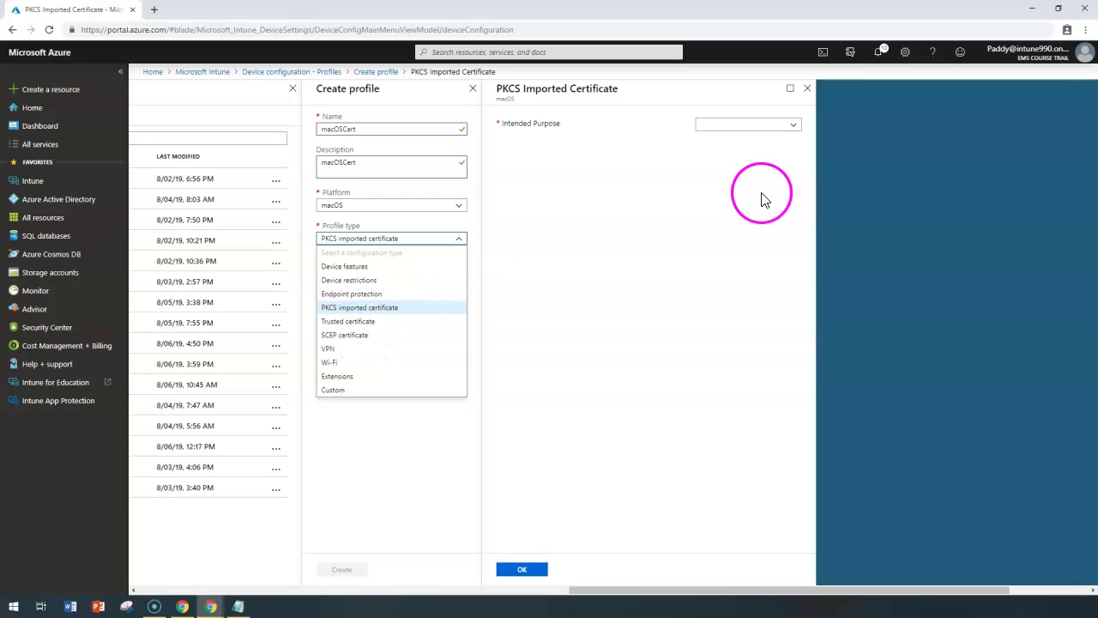
{"action": "left_click", "coordinate": [766, 129]}
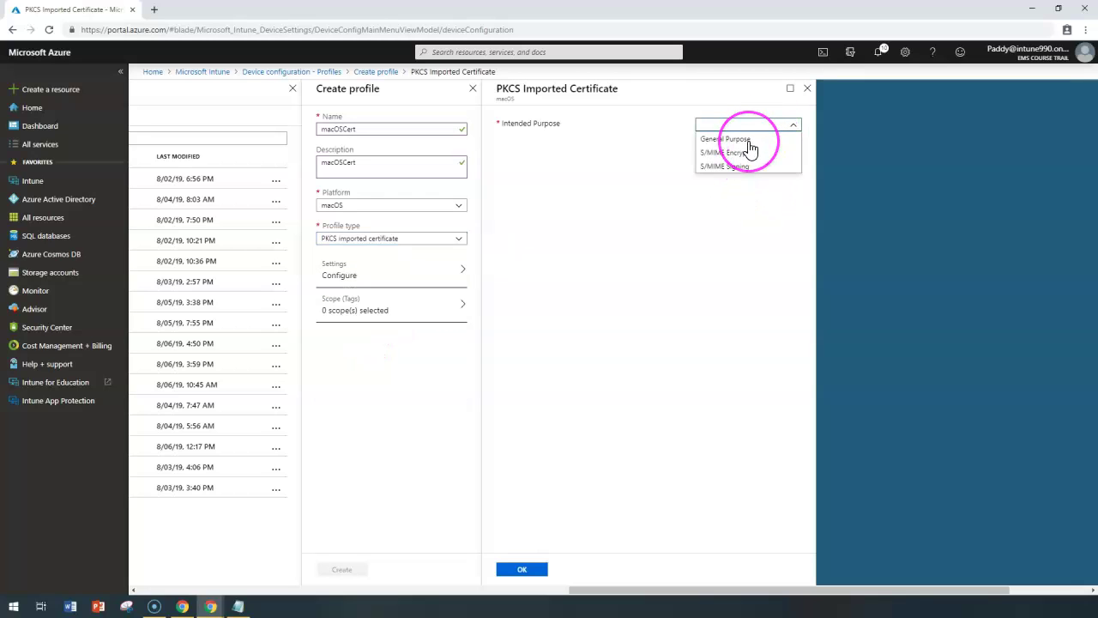
{"action": "left_click", "coordinate": [749, 146]}
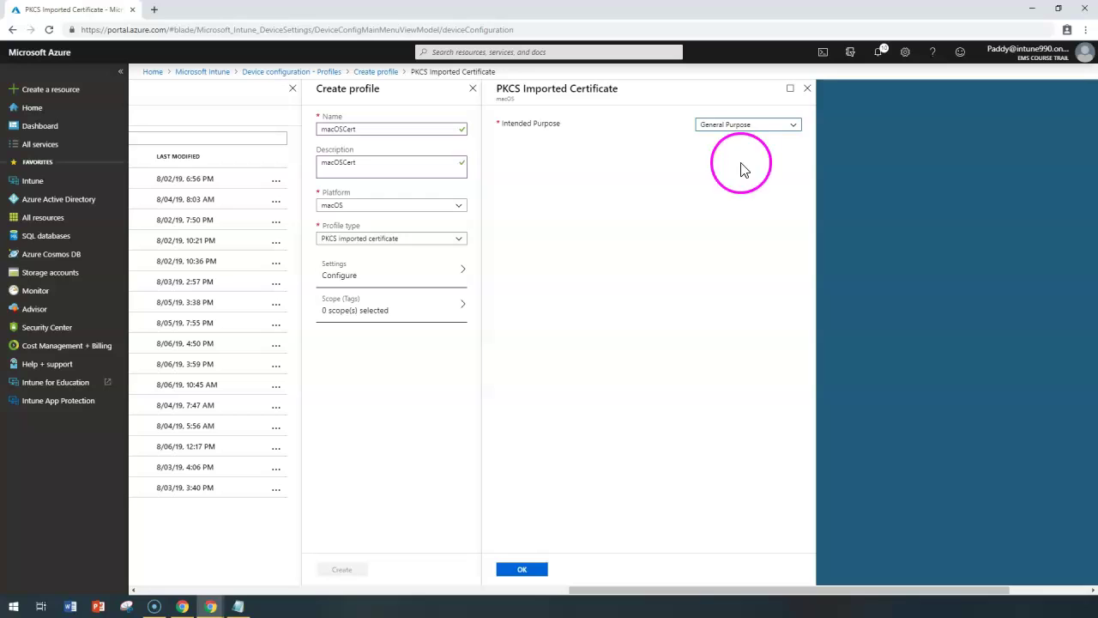
{"action": "left_click", "coordinate": [721, 127]}
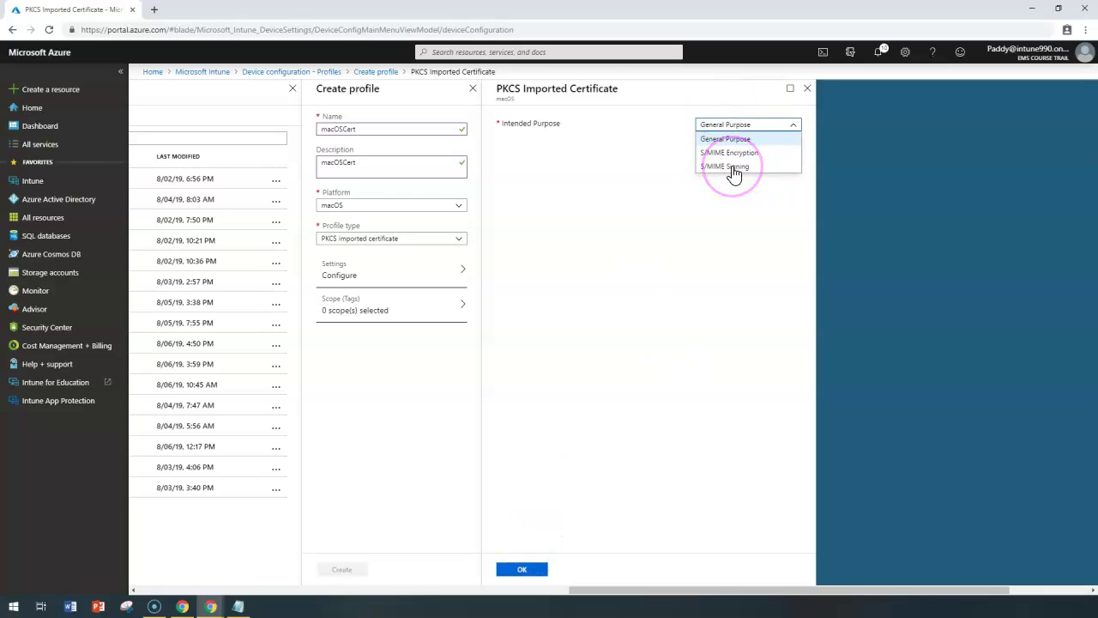
{"action": "left_click", "coordinate": [739, 153]}
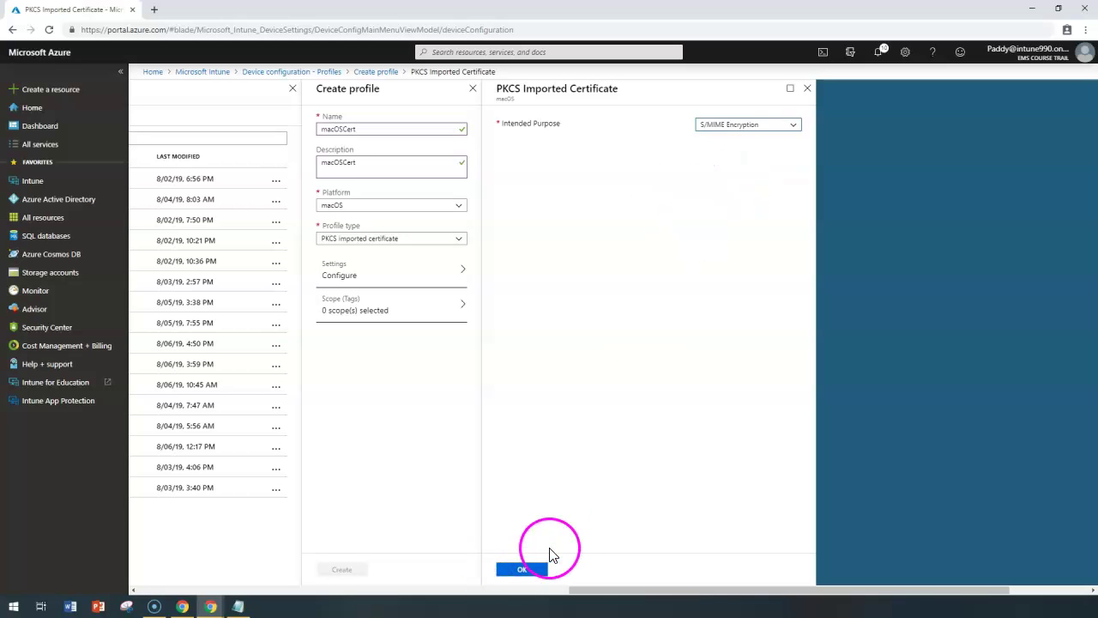
{"action": "mouse_move", "coordinate": [647, 587]}
{"action": "left_mouse_down"}
{"action": "mouse_move", "coordinate": [763, 588]}
{"action": "mouse_move", "coordinate": [636, 591]}
{"action": "left_mouse_up"}
Change the profile type to Trusted certificate, upload the certificate file 1.cer and confirm the settings.
{"action": "left_click", "coordinate": [405, 268]}
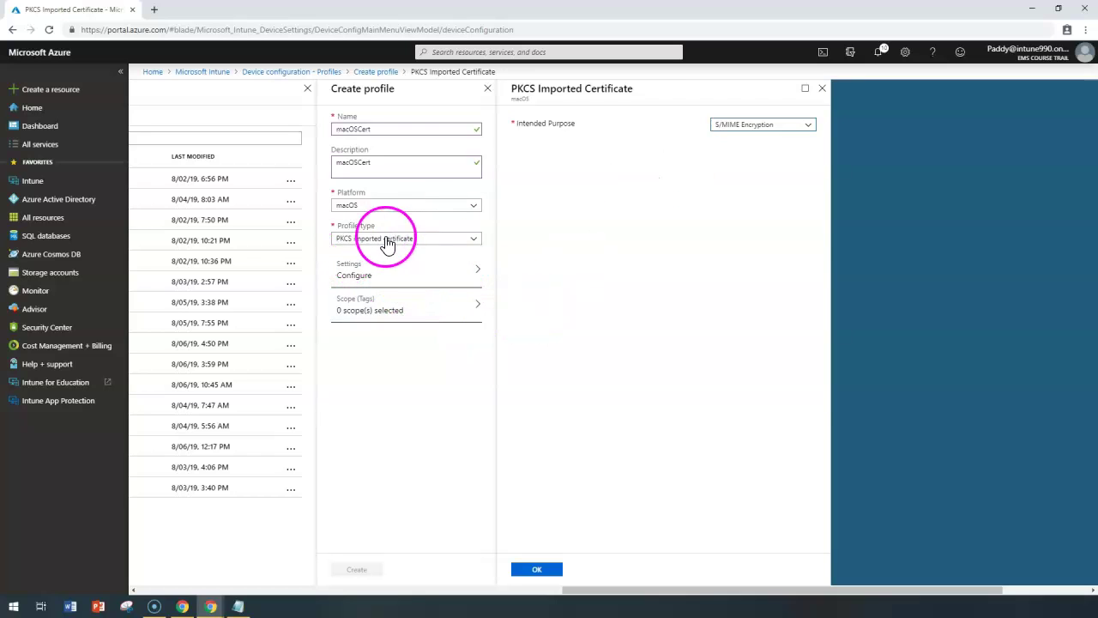
{"action": "left_click", "coordinate": [402, 238]}
{"action": "left_click", "coordinate": [364, 328]}
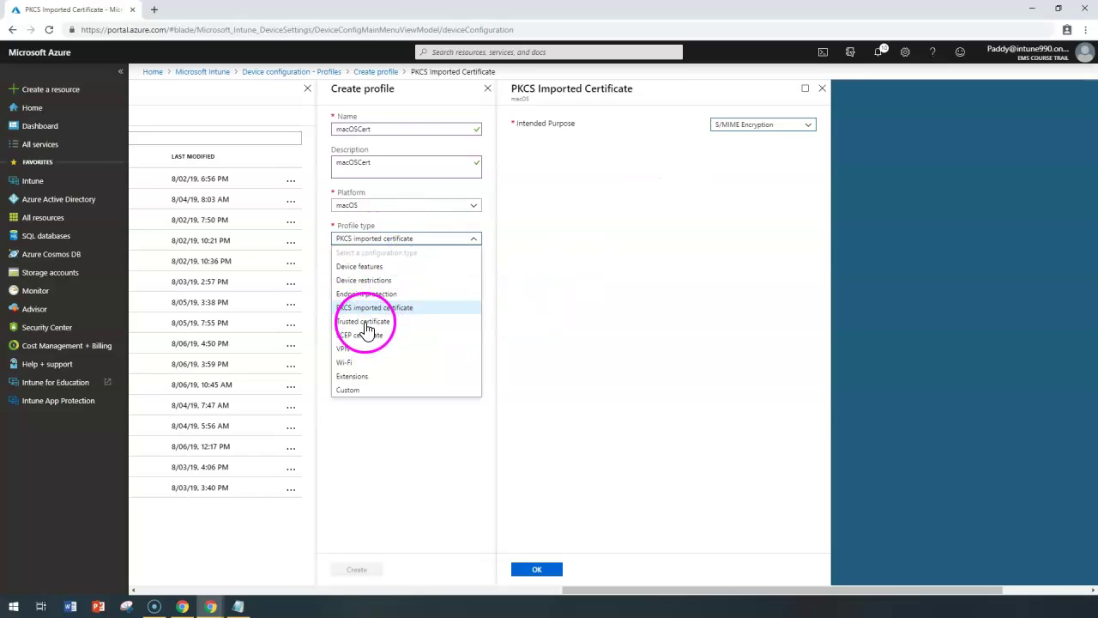
{"action": "left_click", "coordinate": [578, 161]}
{"action": "left_click", "coordinate": [705, 141]}
{"action": "left_click", "coordinate": [810, 157]}
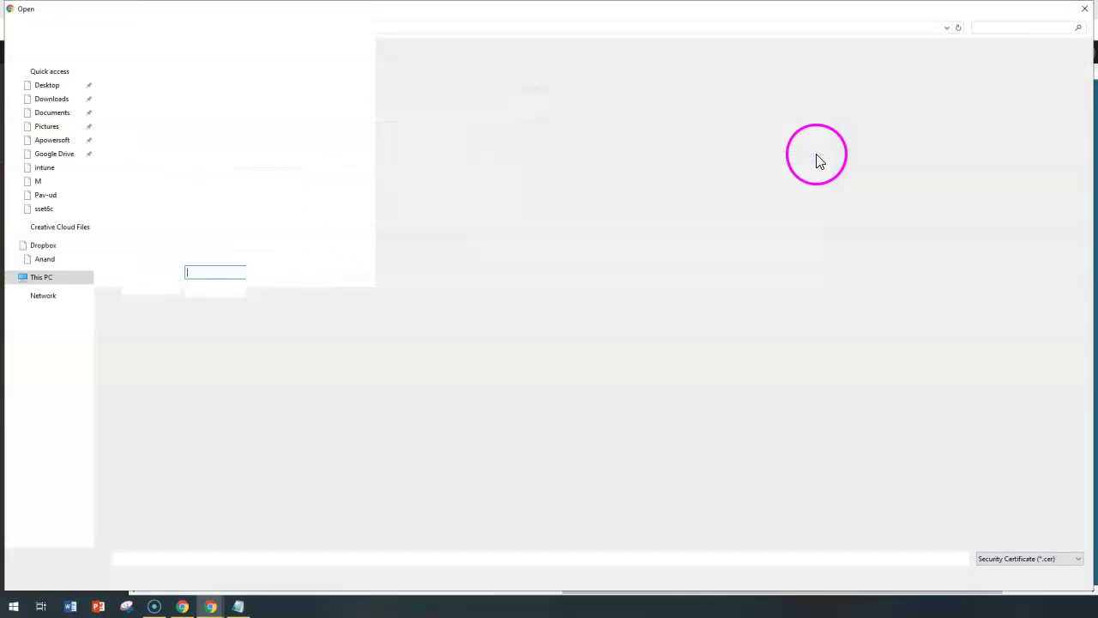
{"action": "double_click", "coordinate": [198, 95]}
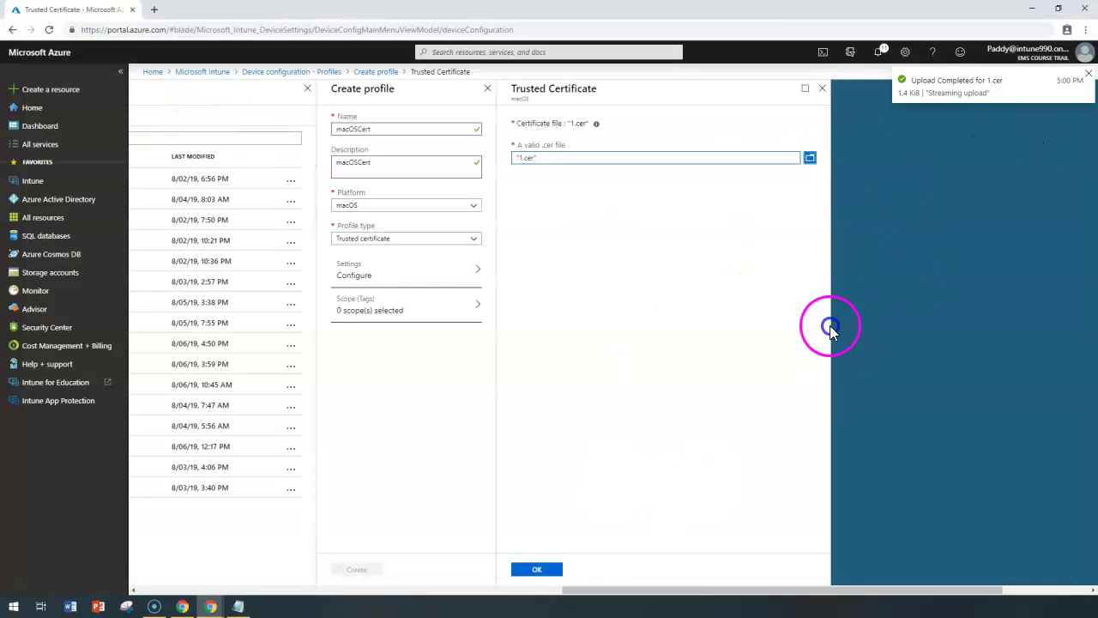
{"action": "left_click", "coordinate": [538, 570]}
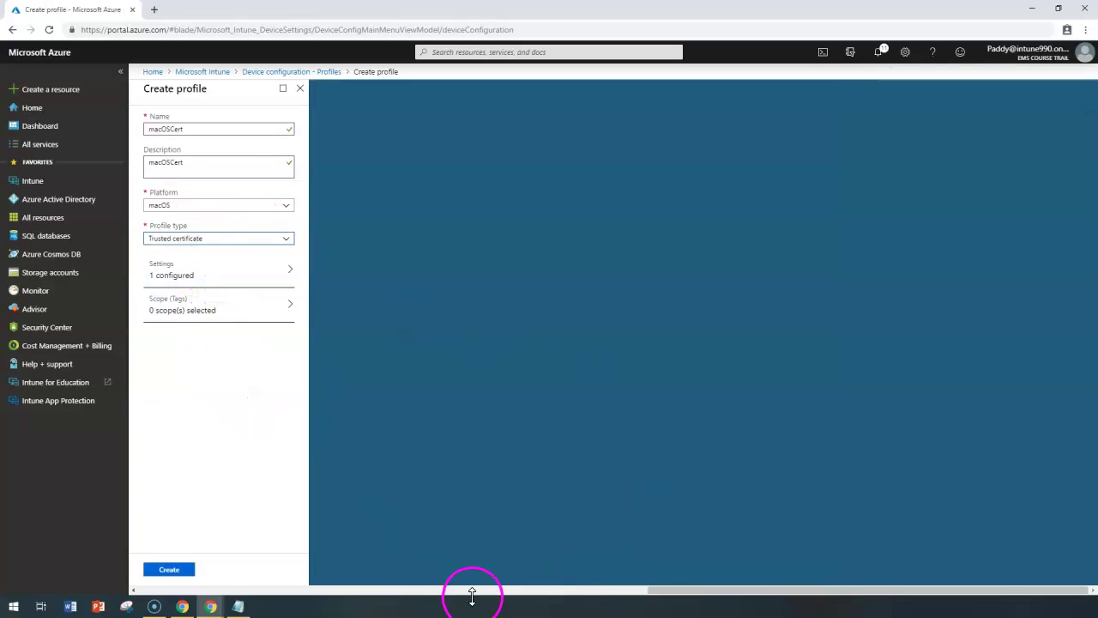
Change the profile type to SCEP certificate, set the certificate type to Device and review its settings.
{"action": "left_click_drag", "start_coordinate": [647, 590], "coordinate": [559, 590]}
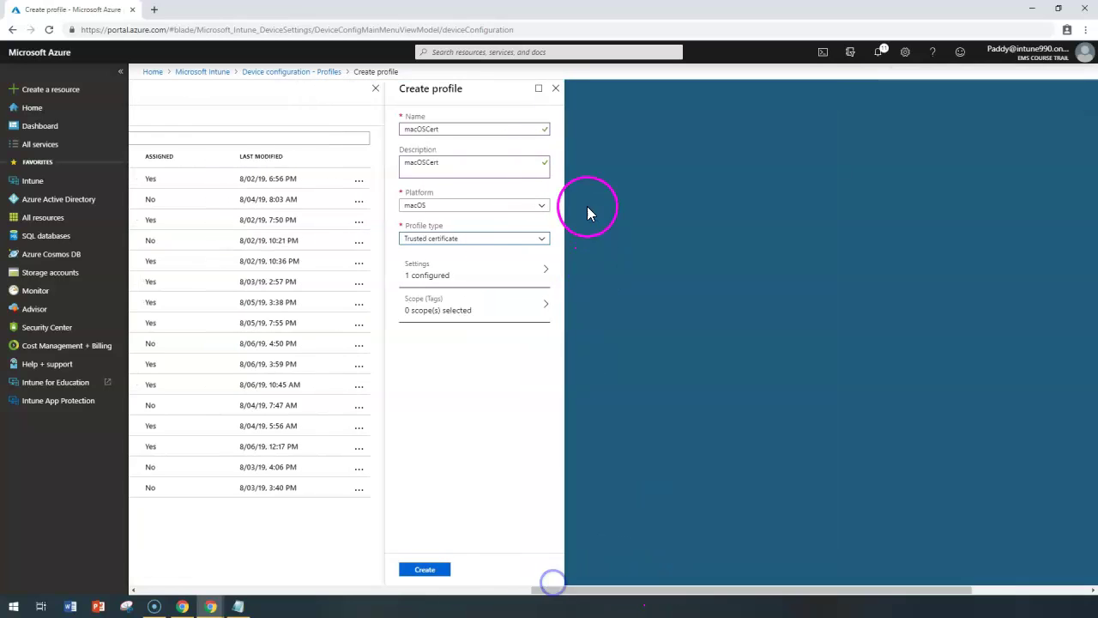
{"action": "left_click", "coordinate": [493, 241]}
{"action": "left_click", "coordinate": [438, 334]}
{"action": "left_click", "coordinate": [455, 274]}
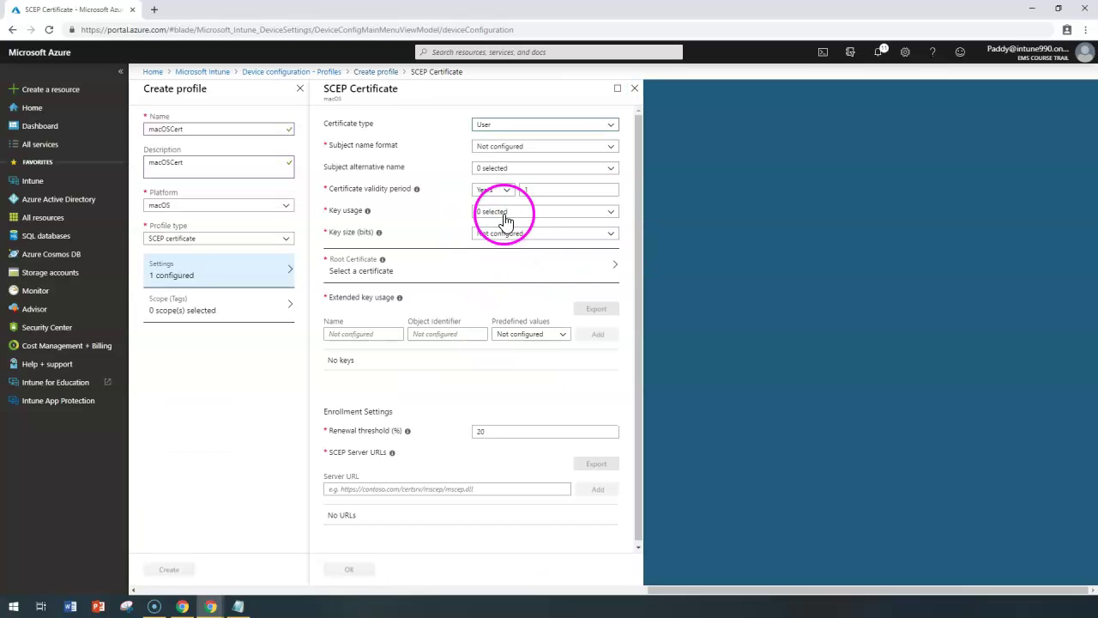
{"action": "left_click", "coordinate": [528, 125]}
{"action": "left_click", "coordinate": [493, 152]}
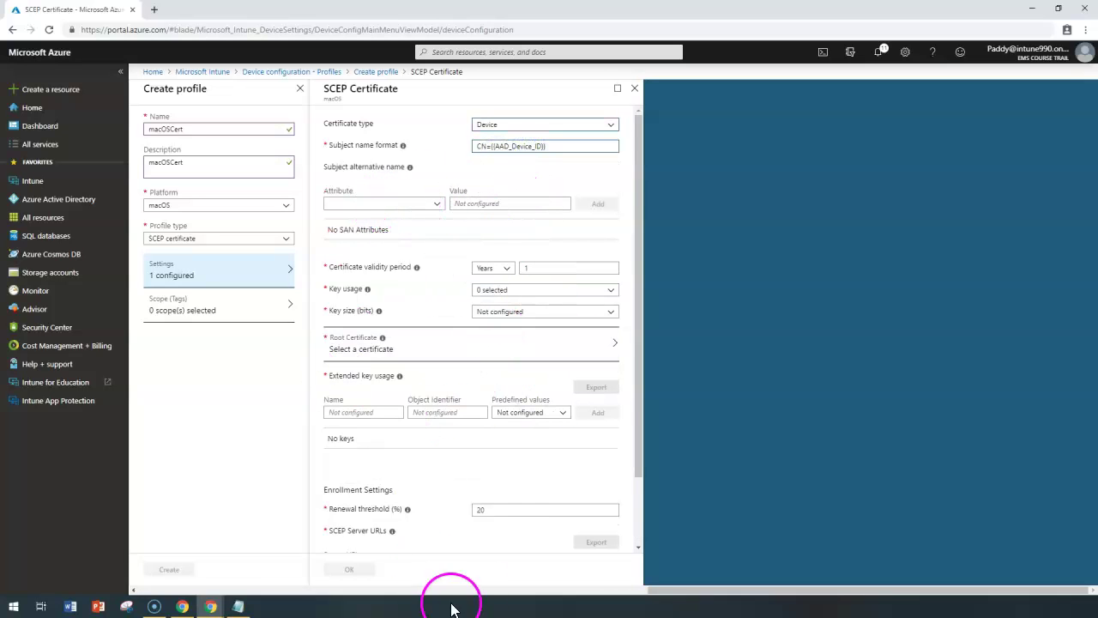
{"action": "scroll", "coordinate": [483, 429], "scroll_direction": "down", "scroll_amount": 2}
{"action": "scroll", "coordinate": [441, 386], "scroll_direction": "up", "scroll_amount": 2}
{"action": "left_click", "coordinate": [515, 125]}
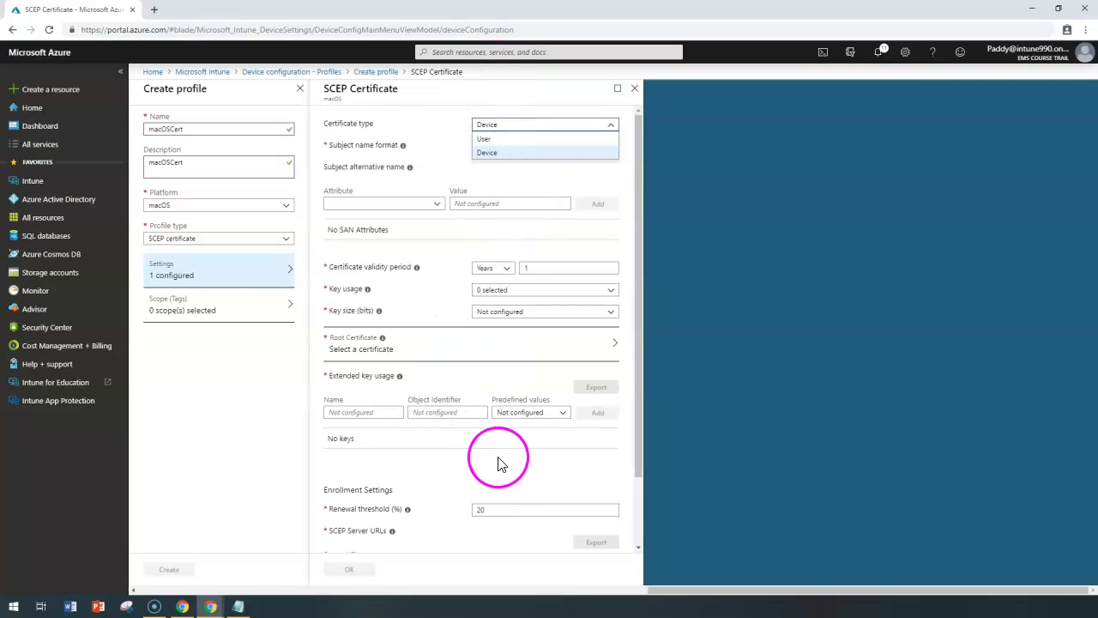
{"action": "scroll", "coordinate": [502, 463], "scroll_direction": "down", "scroll_amount": 2}
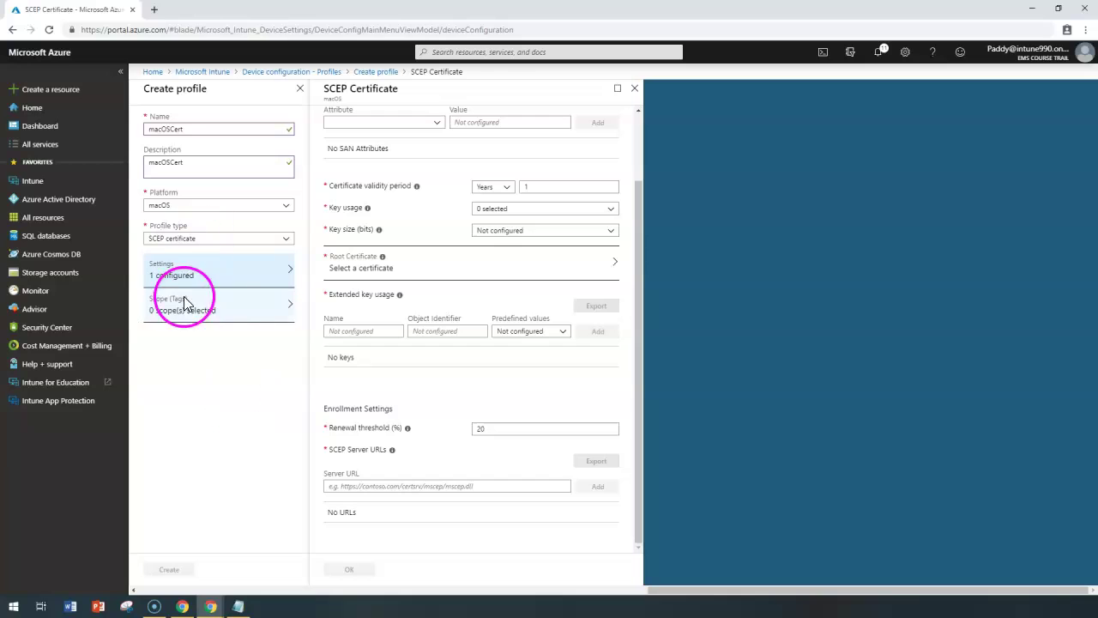
Change the profile type to VPN and set the Base VPN connection name to Cisco VPN - AsiaPac.
{"action": "left_click", "coordinate": [227, 240]}
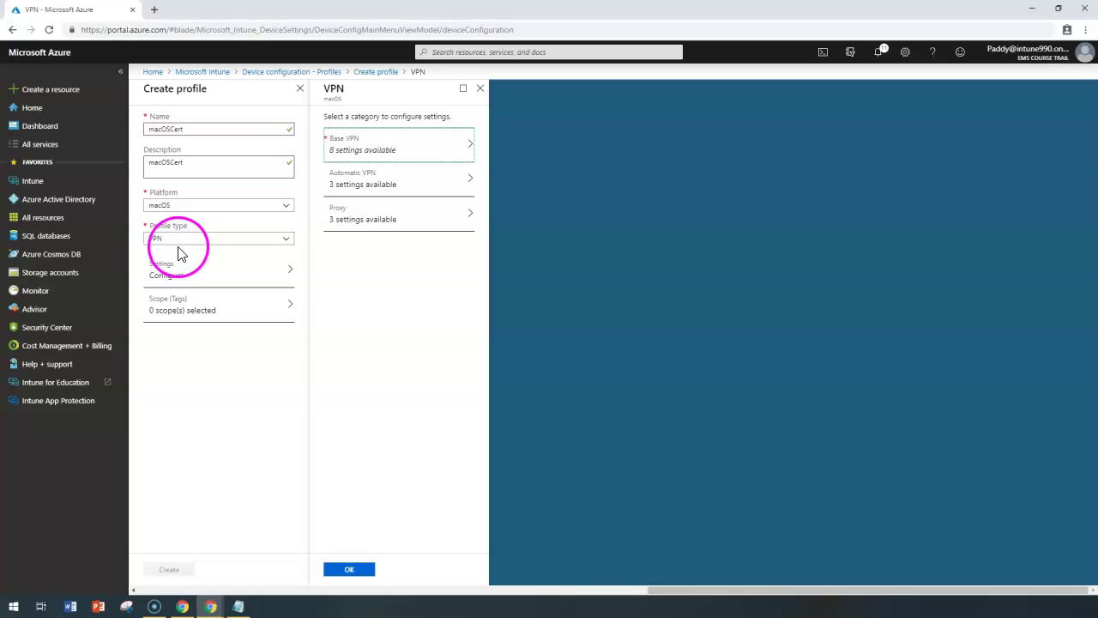
{"action": "left_click", "coordinate": [372, 149]}
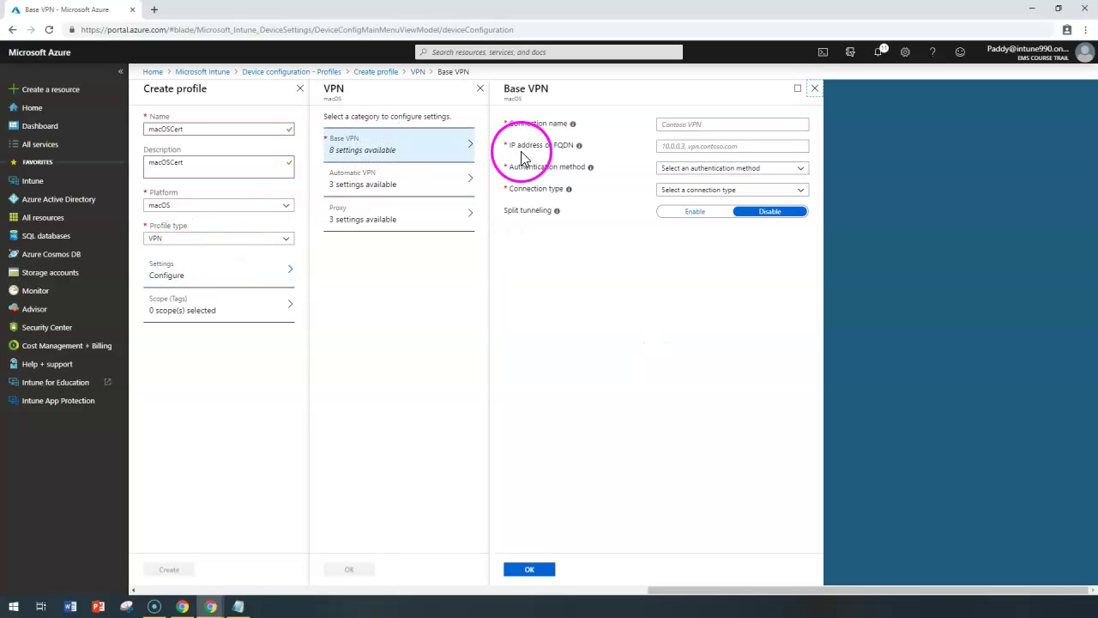
{"action": "left_click", "coordinate": [710, 124]}
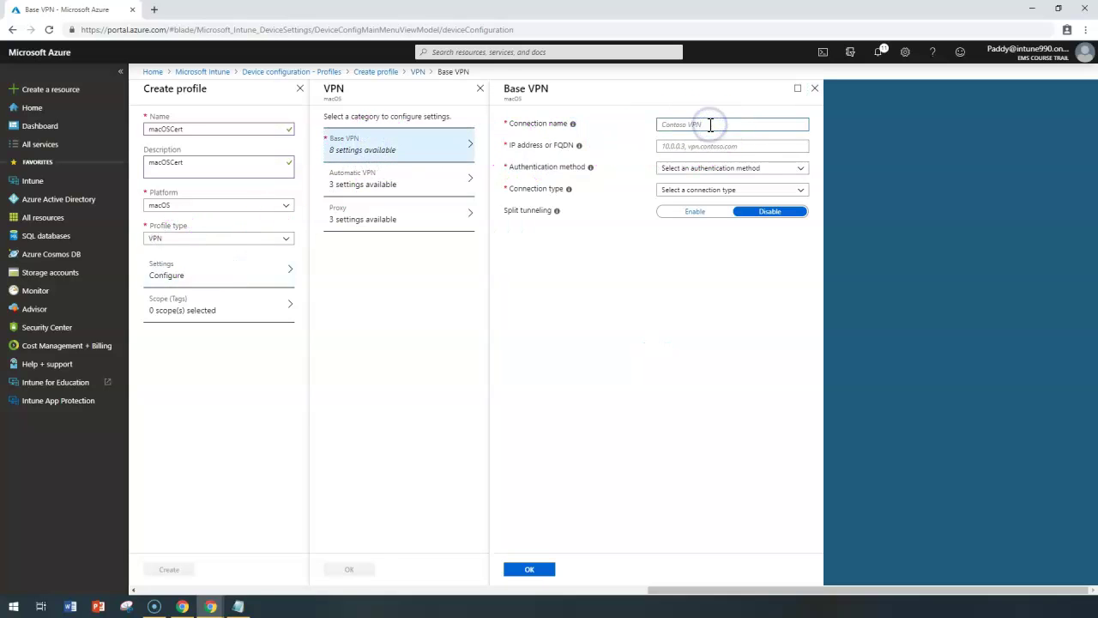
{"action": "type", "text": "Cisc"}
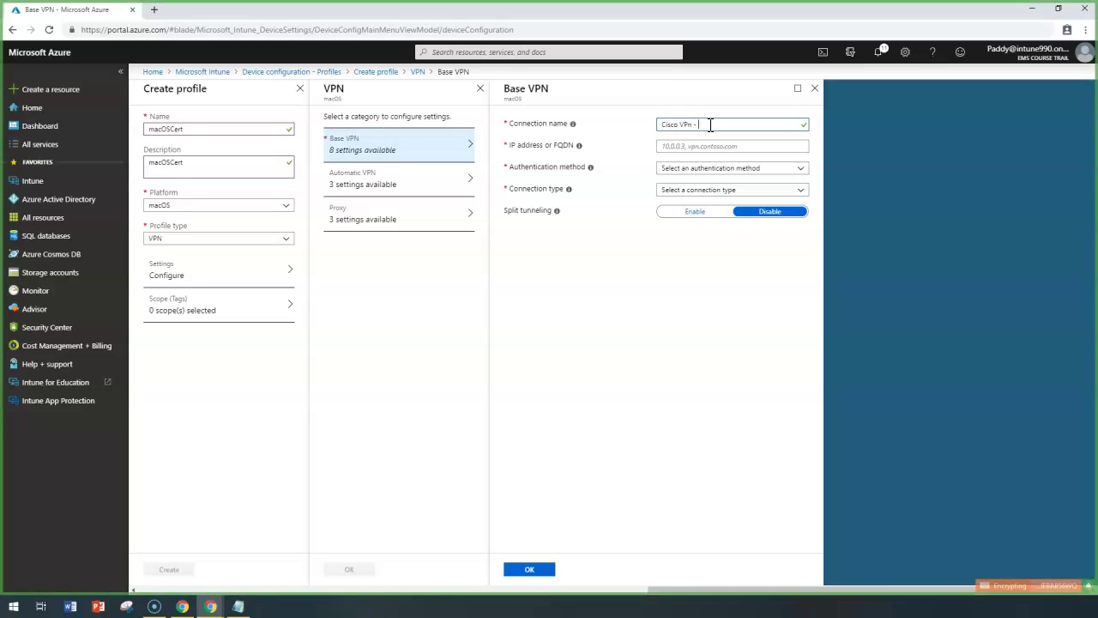
{"action": "type", "text": "o VPn"}
{"action": "key", "text": "BackSpace"}
{"action": "type", "text": "N - AsiaPac"}
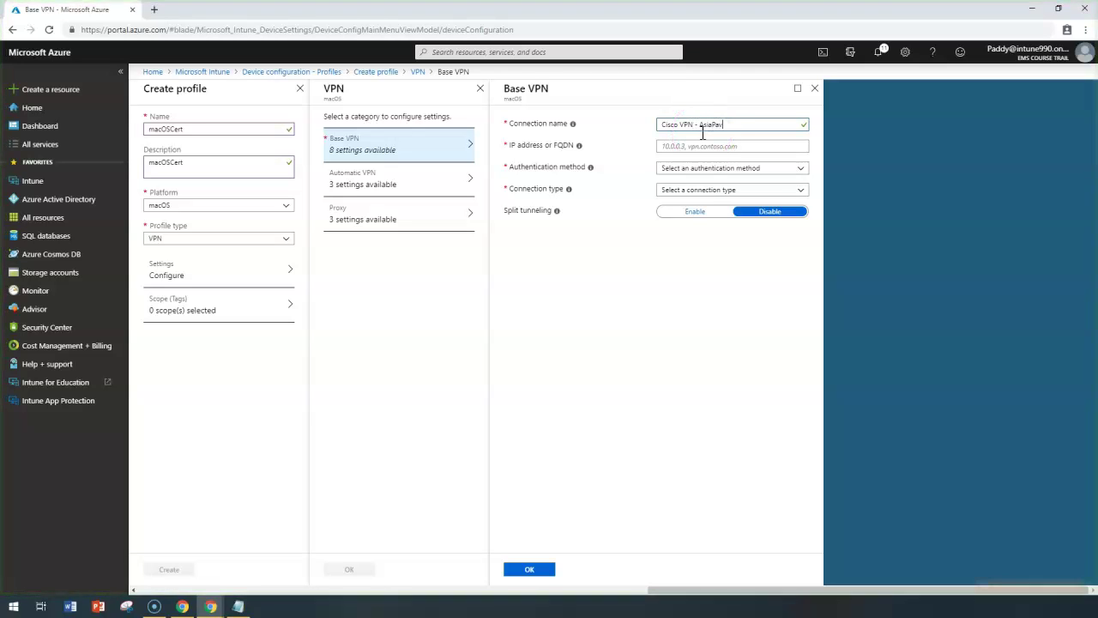
Enter 215.36.32.45 as the IP address or FQDN of the VPN connection.
{"action": "left_click", "coordinate": [691, 144]}
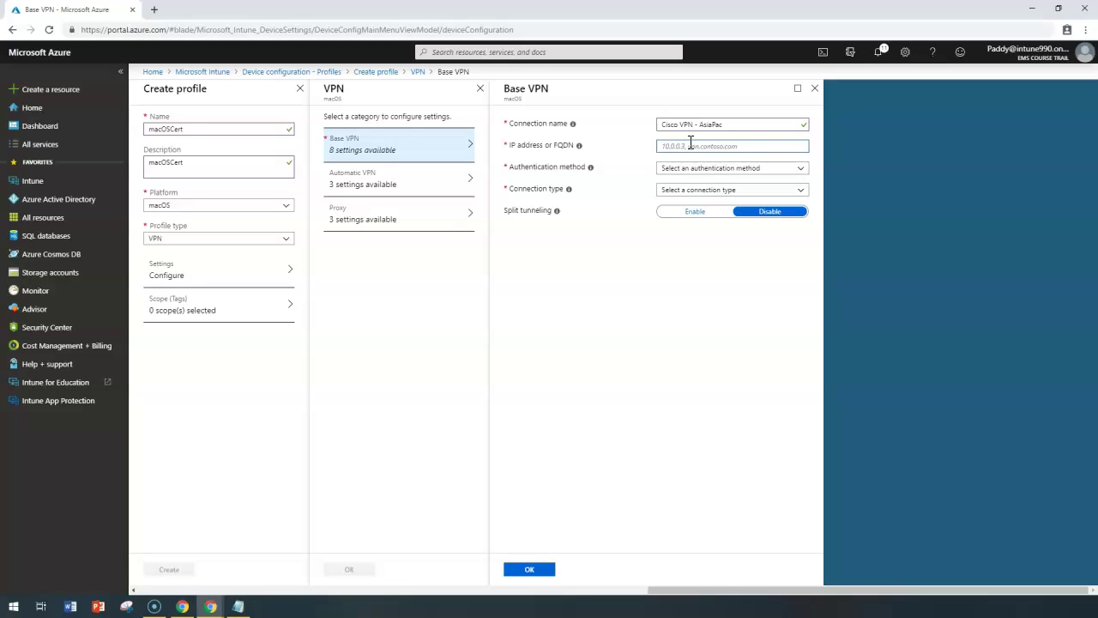
{"action": "type", "text": "215."}
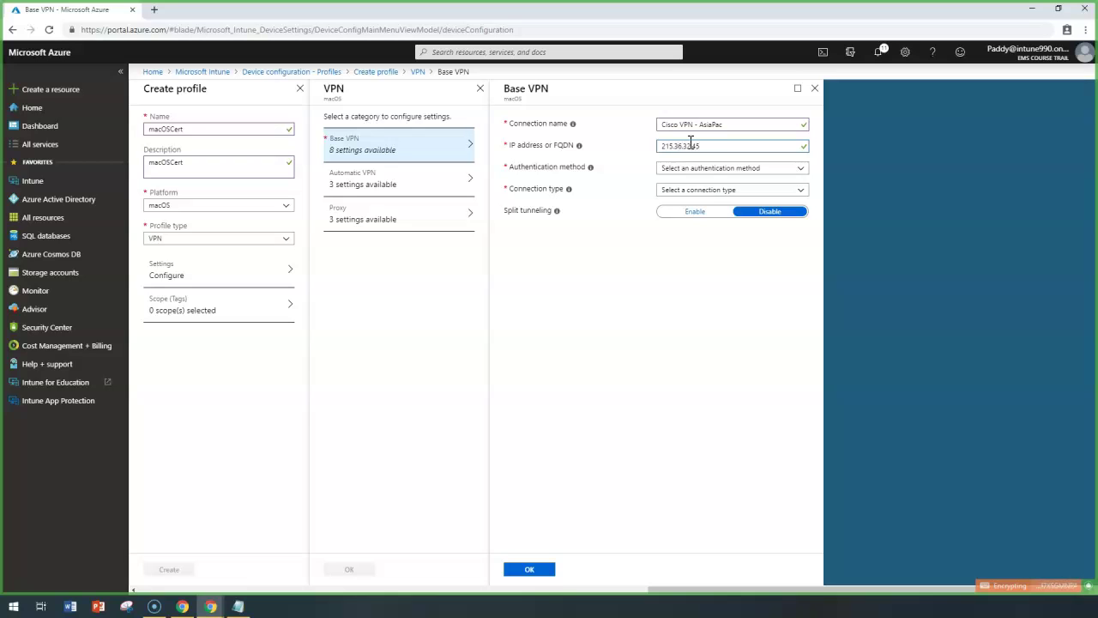
{"action": "type", "text": "36.32.45"}
Try Certificates as the VPN authentication method and check which client authentication certificates can be selected.
{"action": "left_click_drag", "start_coordinate": [560, 167], "coordinate": [632, 177]}
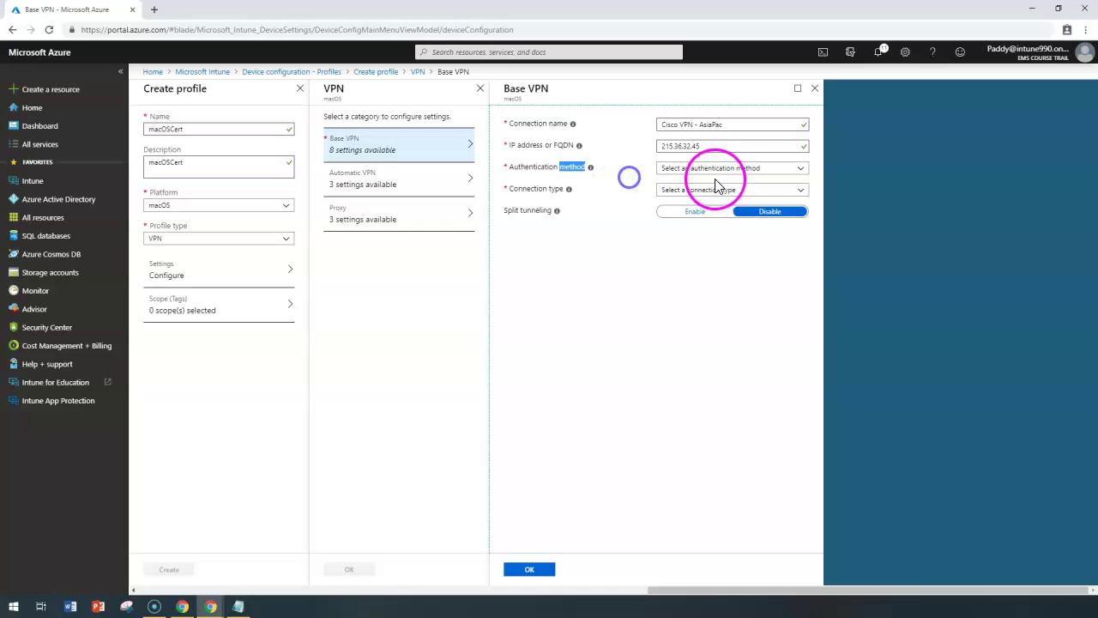
{"action": "left_click", "coordinate": [717, 169]}
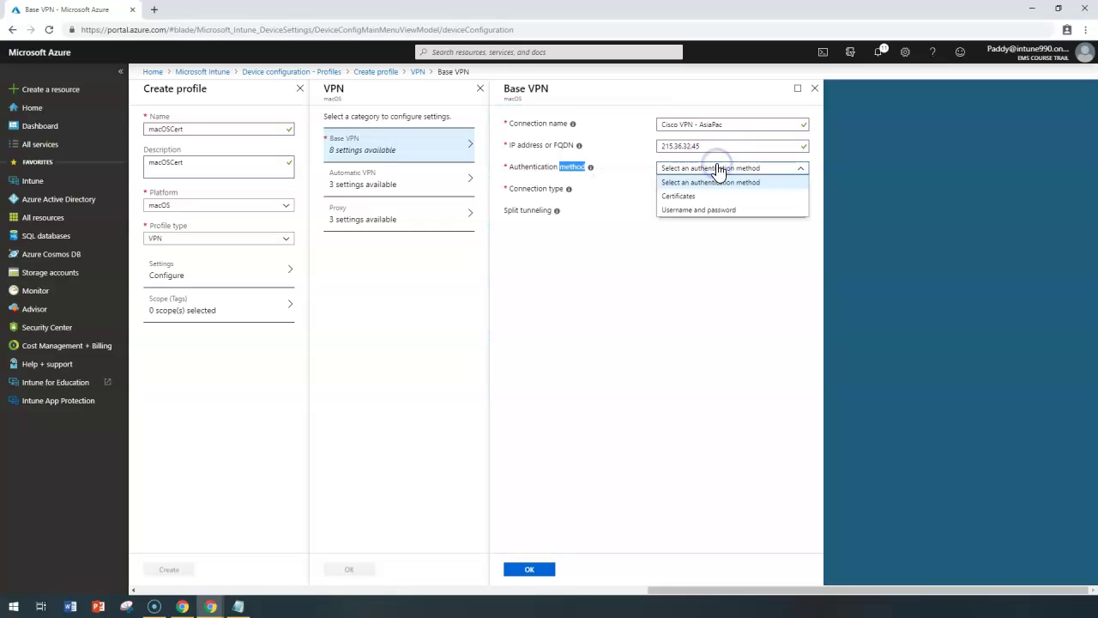
{"action": "left_click", "coordinate": [672, 197]}
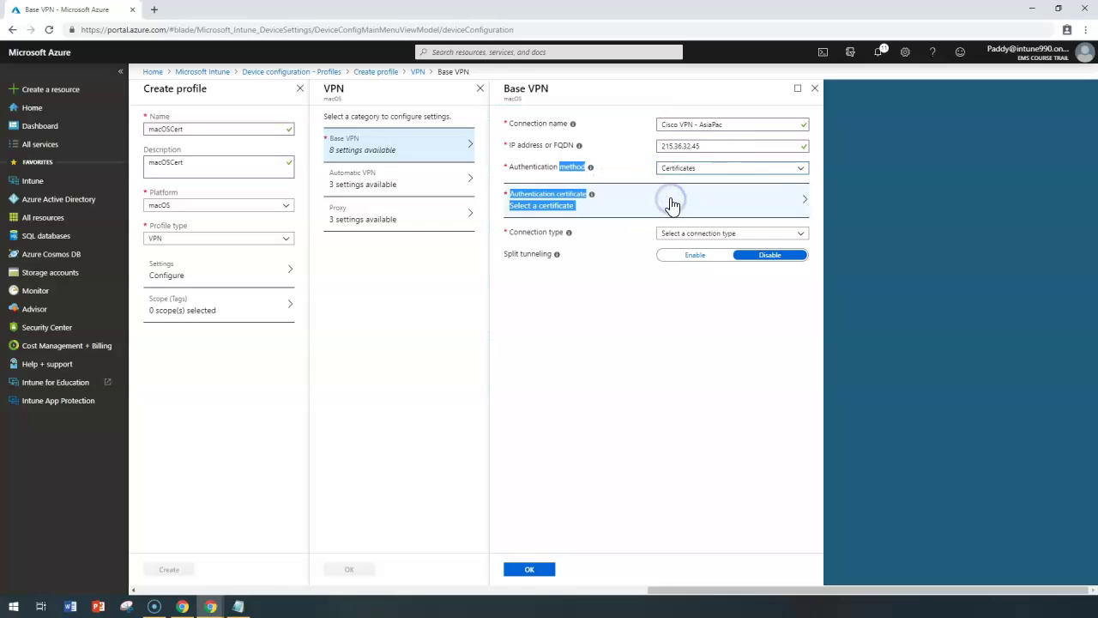
{"action": "left_click", "coordinate": [553, 384]}
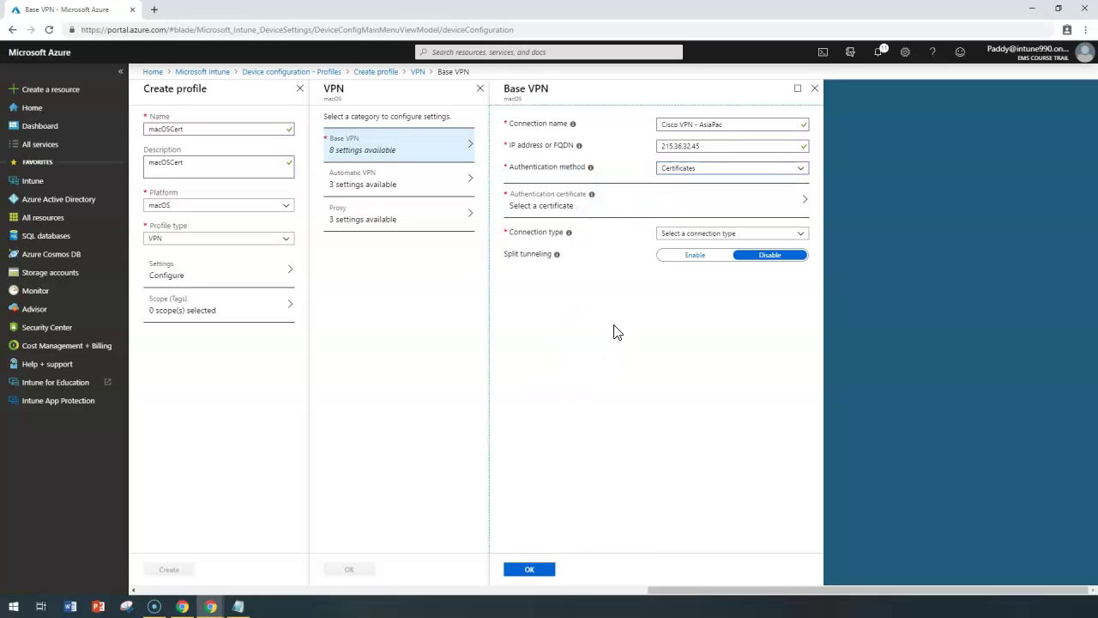
{"action": "left_click", "coordinate": [657, 197]}
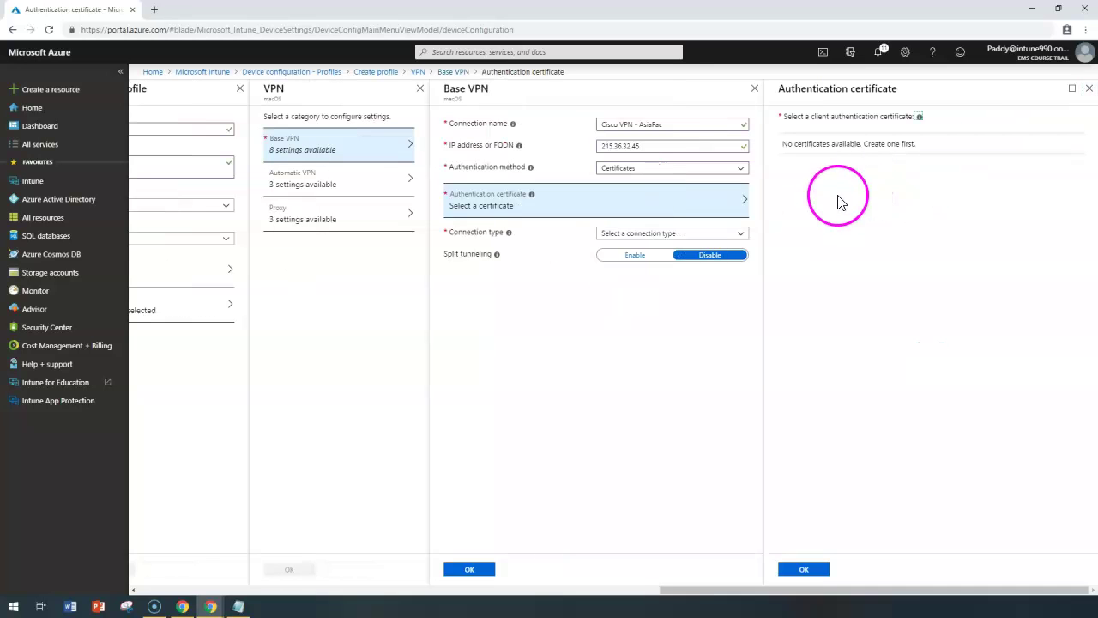
{"action": "left_click", "coordinate": [1087, 87]}
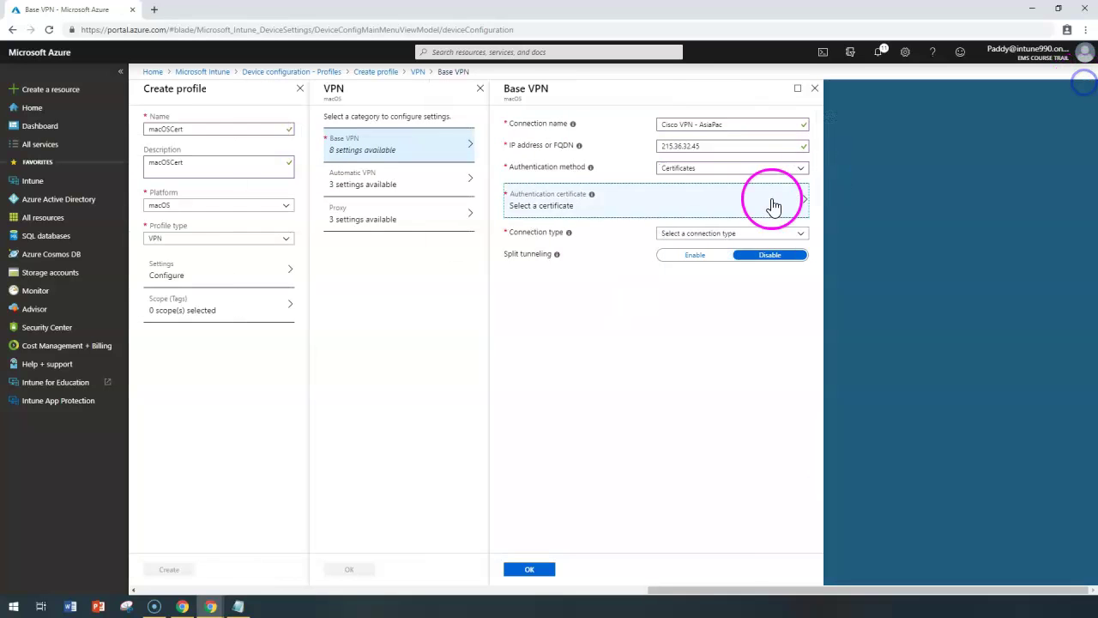
Set the VPN authentication method to Username and password and the connection type to Cisco AnyConnect.
{"action": "left_click", "coordinate": [696, 167]}
{"action": "left_click", "coordinate": [691, 212]}
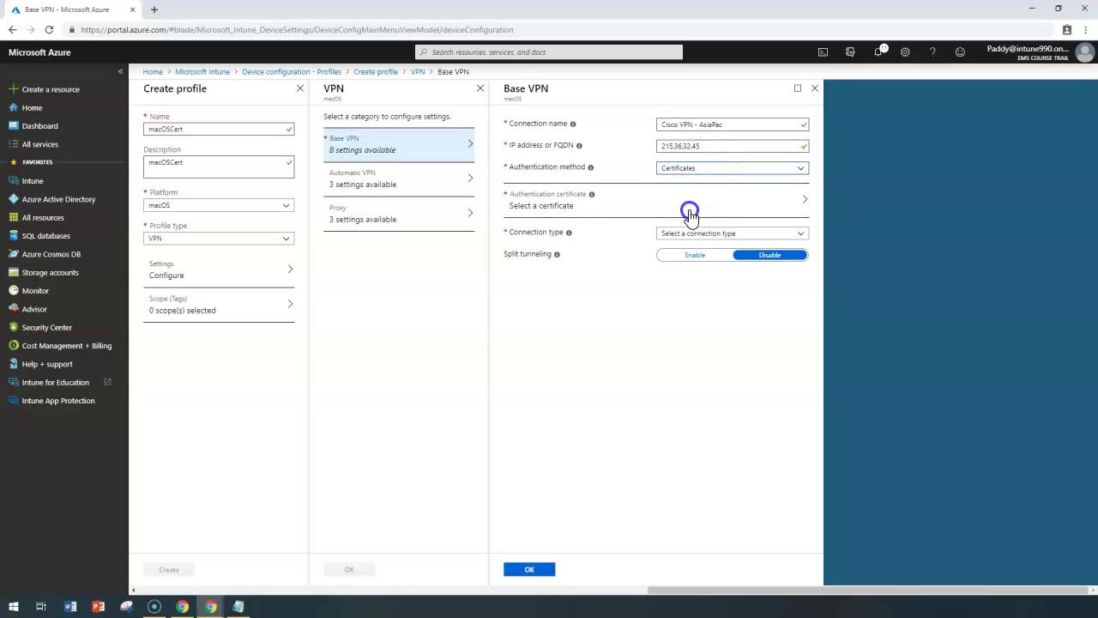
{"action": "left_click", "coordinate": [707, 189]}
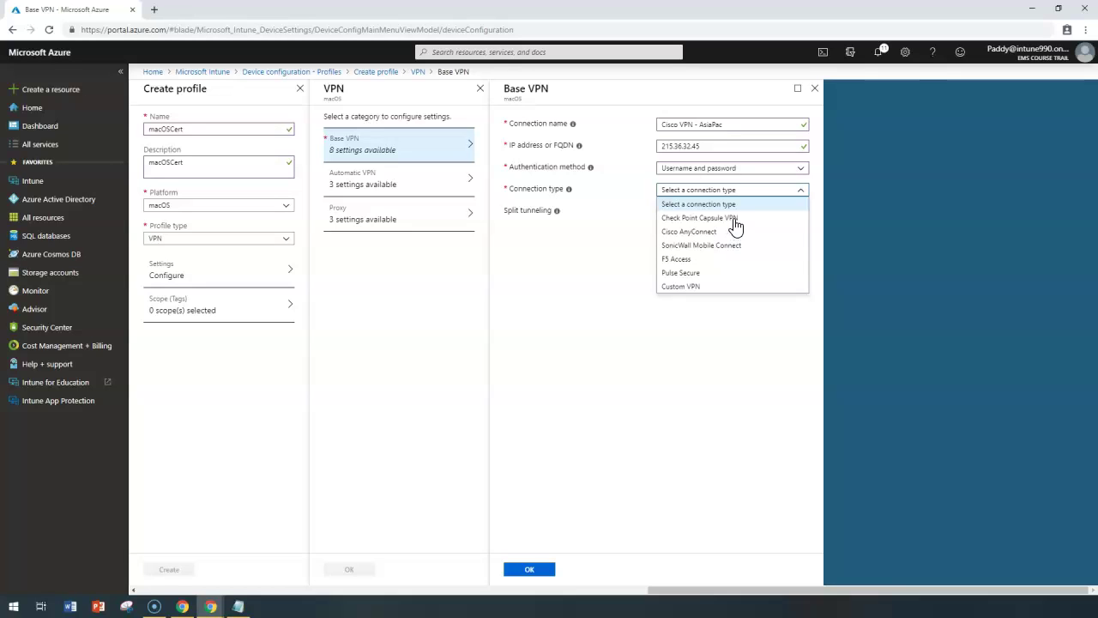
{"action": "left_click", "coordinate": [734, 220]}
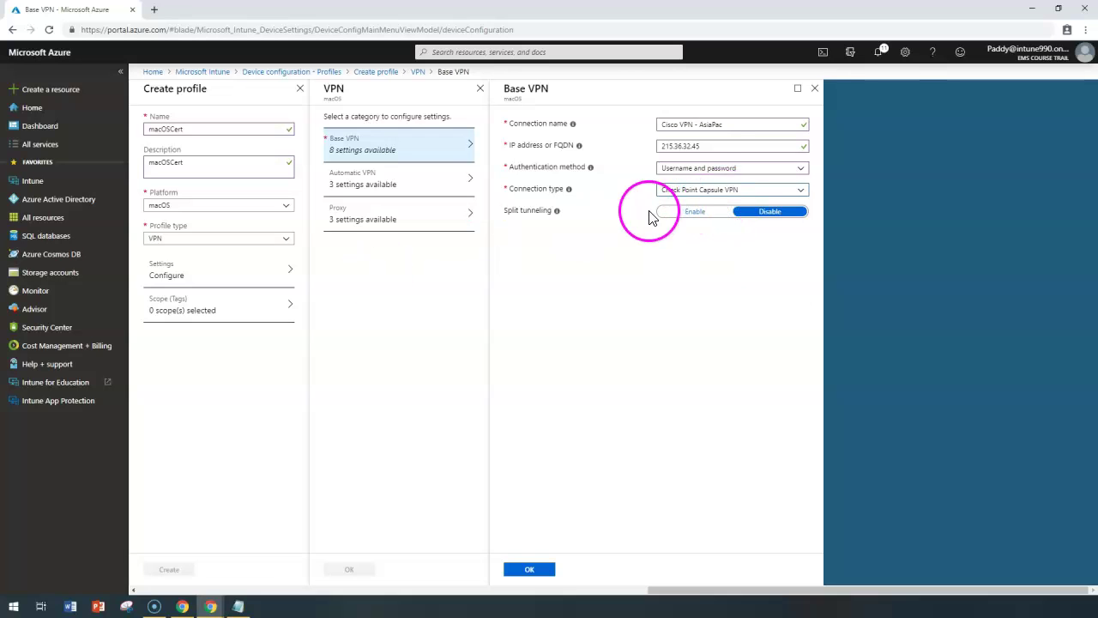
{"action": "left_click", "coordinate": [753, 190]}
{"action": "left_click", "coordinate": [699, 231]}
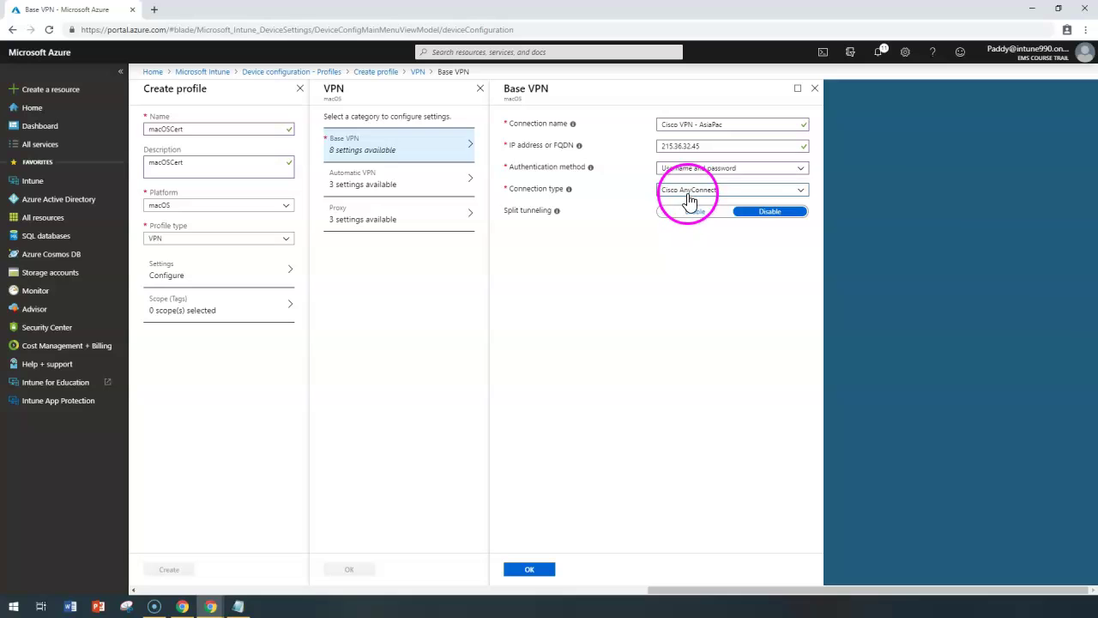
Enable split tunneling for the VPN connection and confirm the Base VPN settings.
{"action": "left_click", "coordinate": [706, 276]}
{"action": "left_click", "coordinate": [519, 211]}
{"action": "left_click_drag", "start_coordinate": [547, 208], "coordinate": [552, 210]}
{"action": "left_click", "coordinate": [706, 211]}
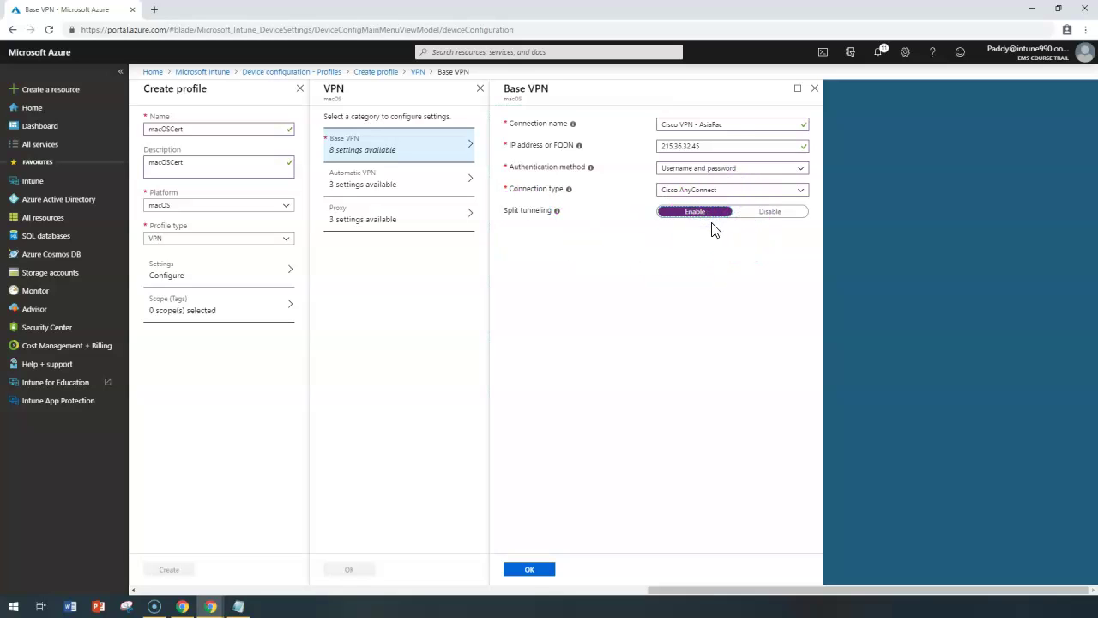
{"action": "left_click", "coordinate": [529, 569]}
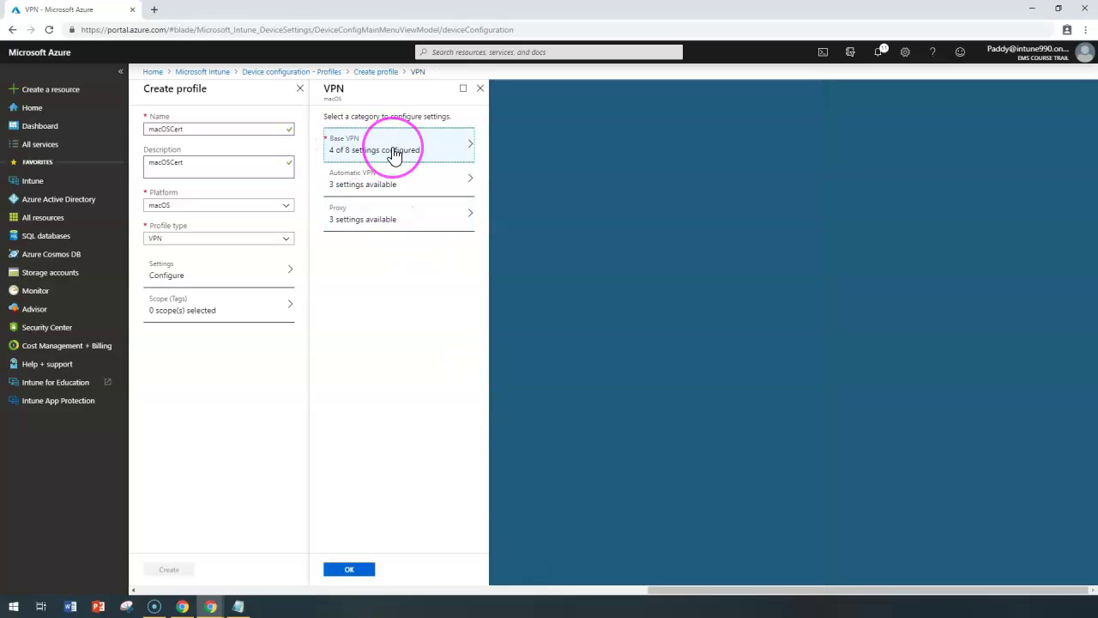
Try On-demand VPN as the automatic VPN type in the macOS VPN profile.
{"action": "left_click", "coordinate": [393, 184]}
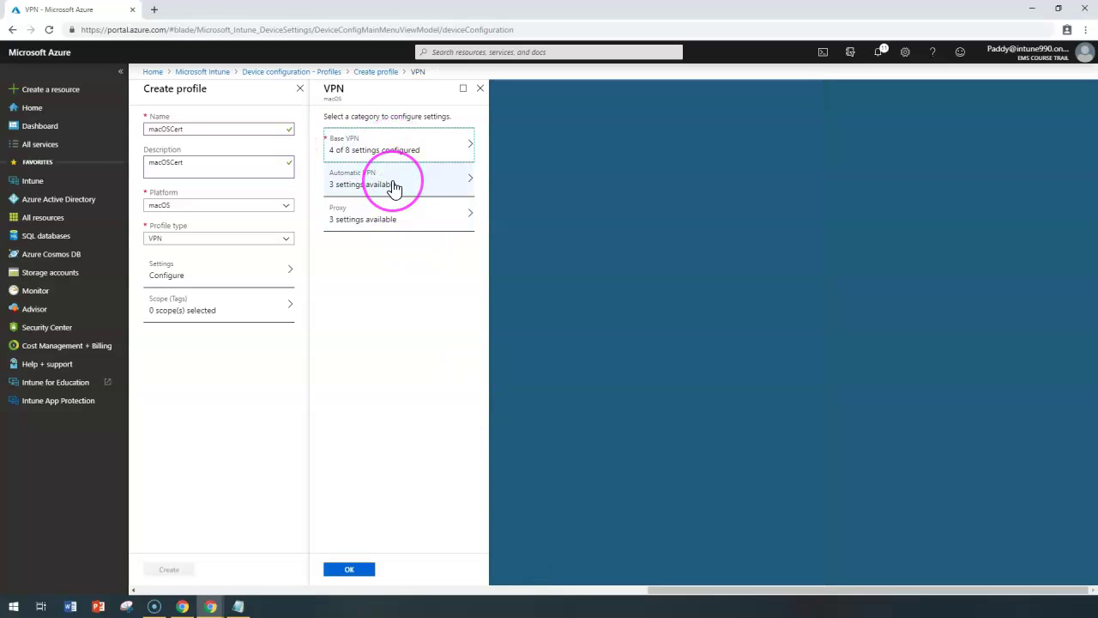
{"action": "left_click", "coordinate": [726, 156]}
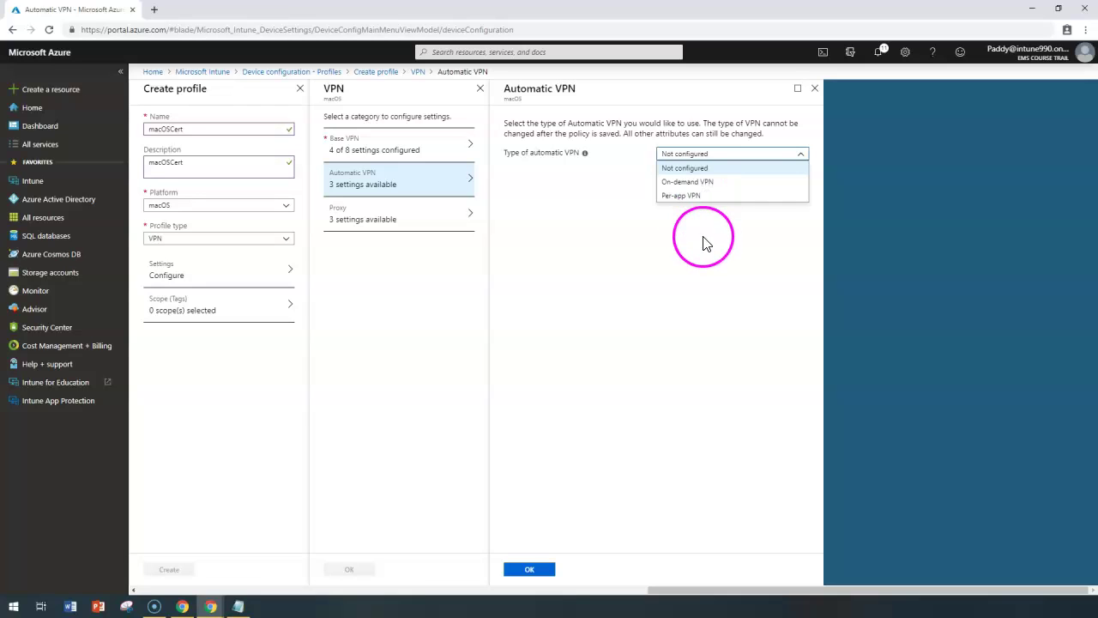
{"action": "left_click", "coordinate": [681, 183]}
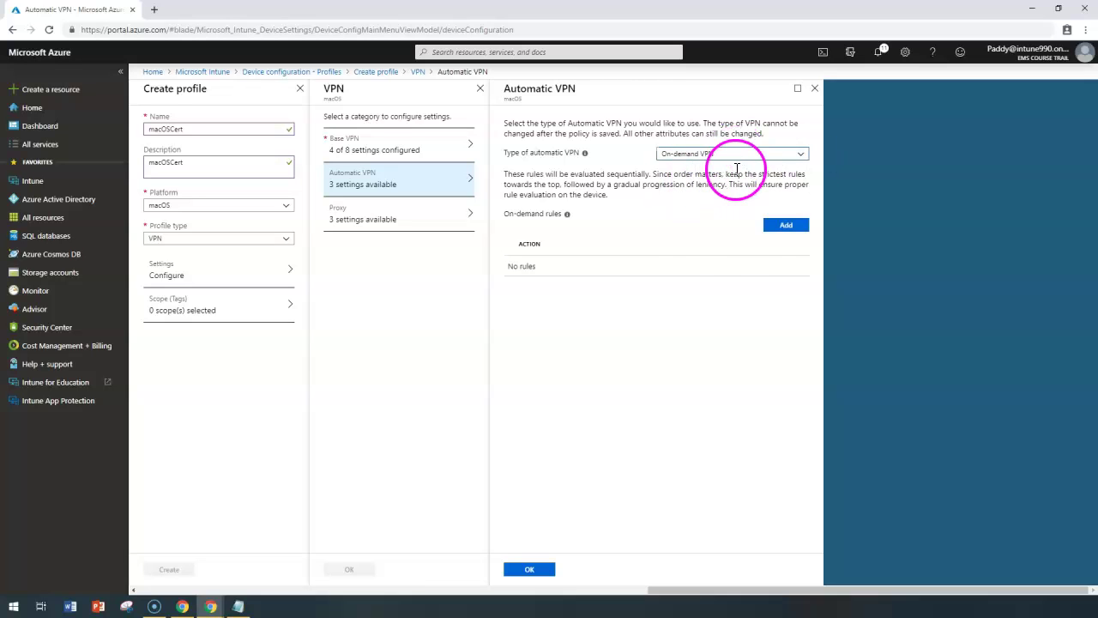
Try an on-demand rule with the action Establish VPN restricted to All domains, and close it without saving.
{"action": "left_click", "coordinate": [793, 228]}
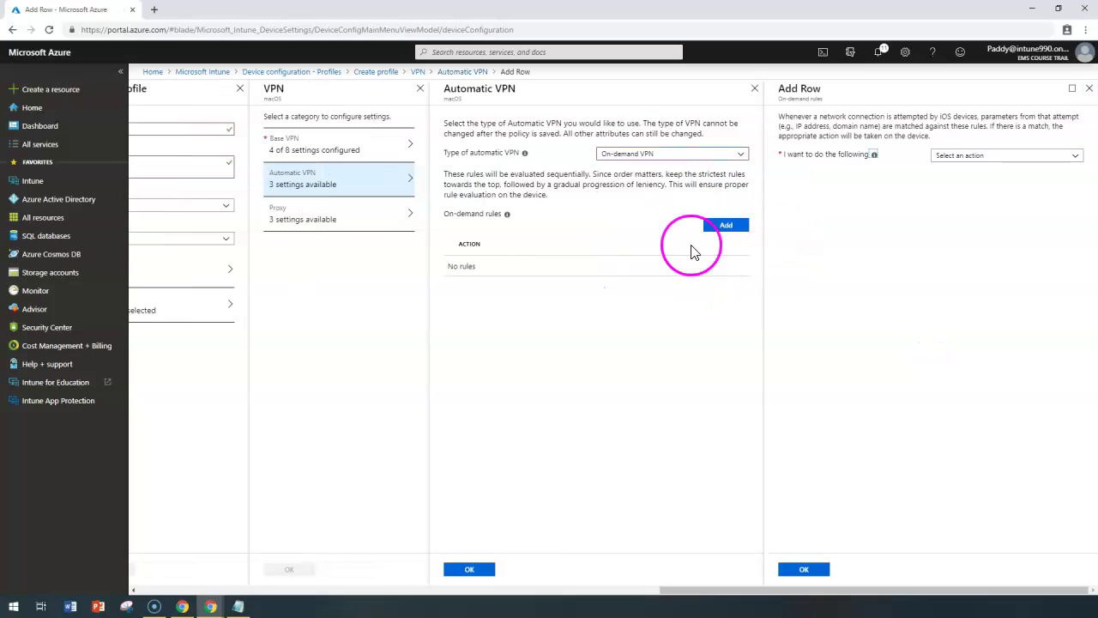
{"action": "left_click", "coordinate": [1001, 156]}
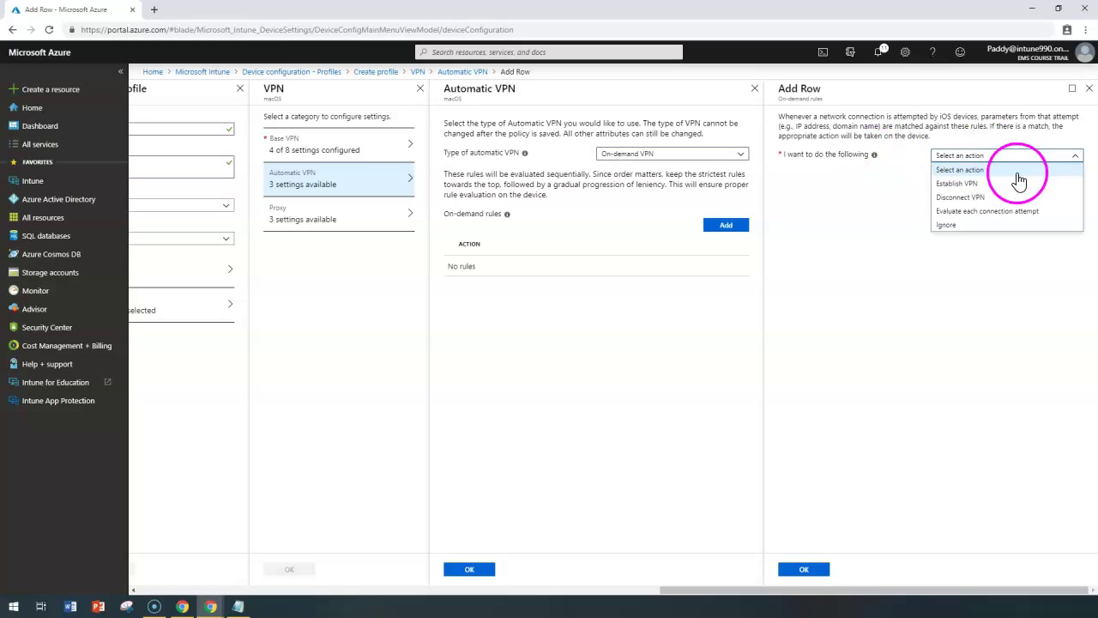
{"action": "left_click", "coordinate": [960, 184]}
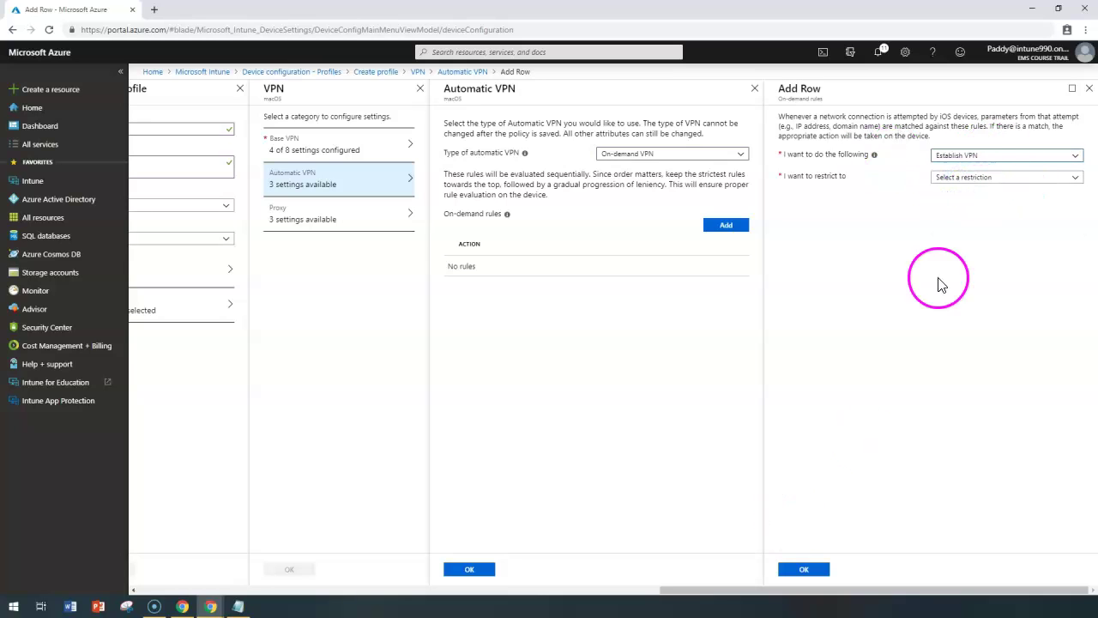
{"action": "left_click", "coordinate": [975, 176]}
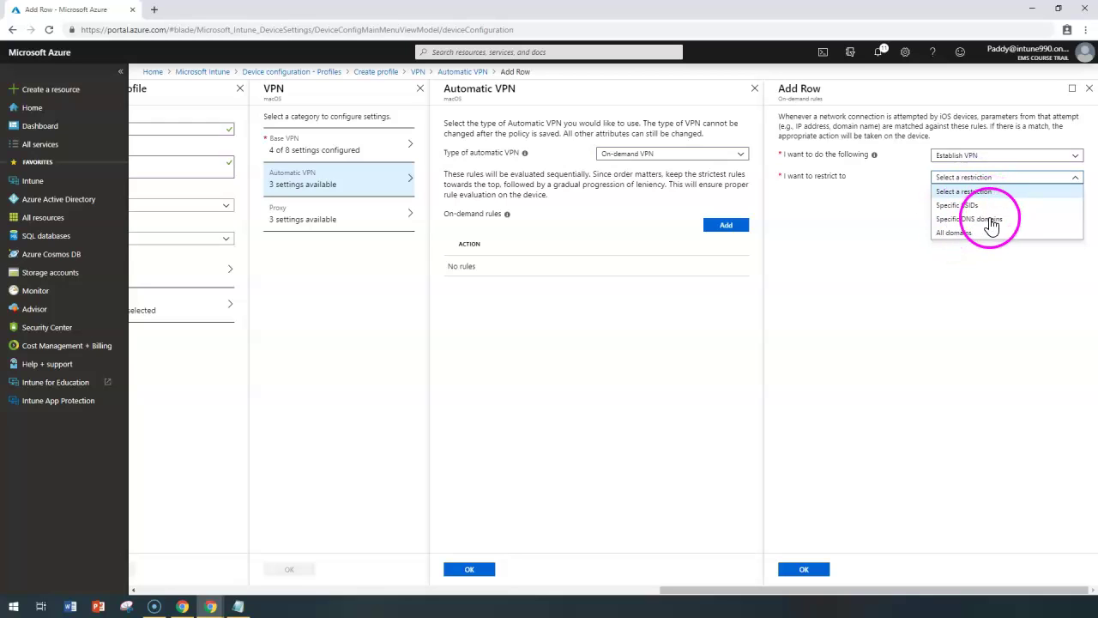
{"action": "left_click", "coordinate": [964, 232]}
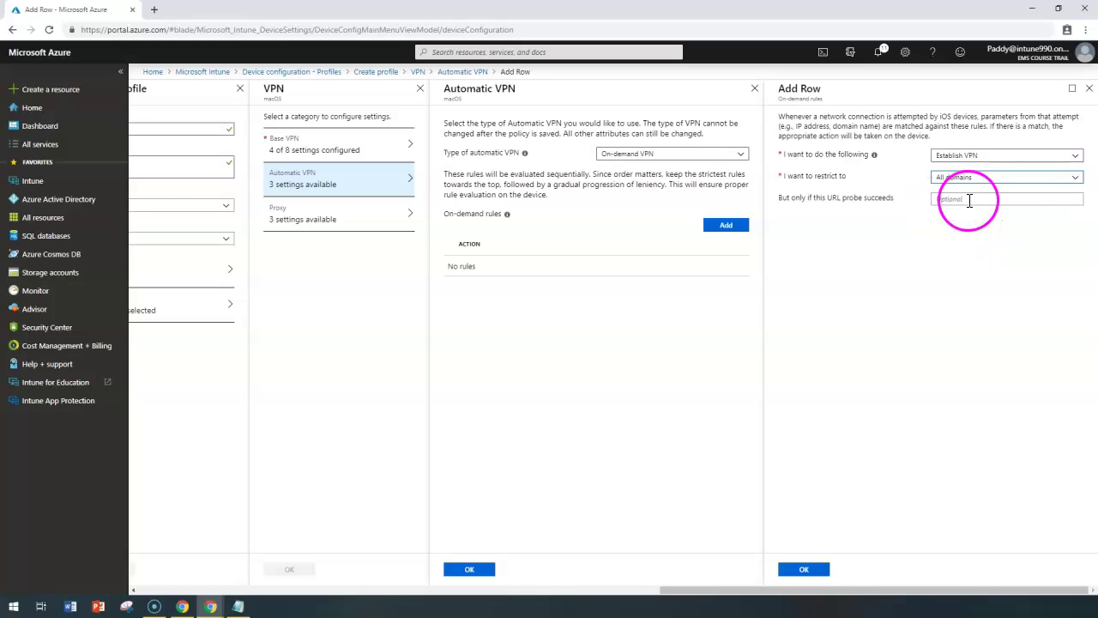
{"action": "left_click", "coordinate": [1087, 88]}
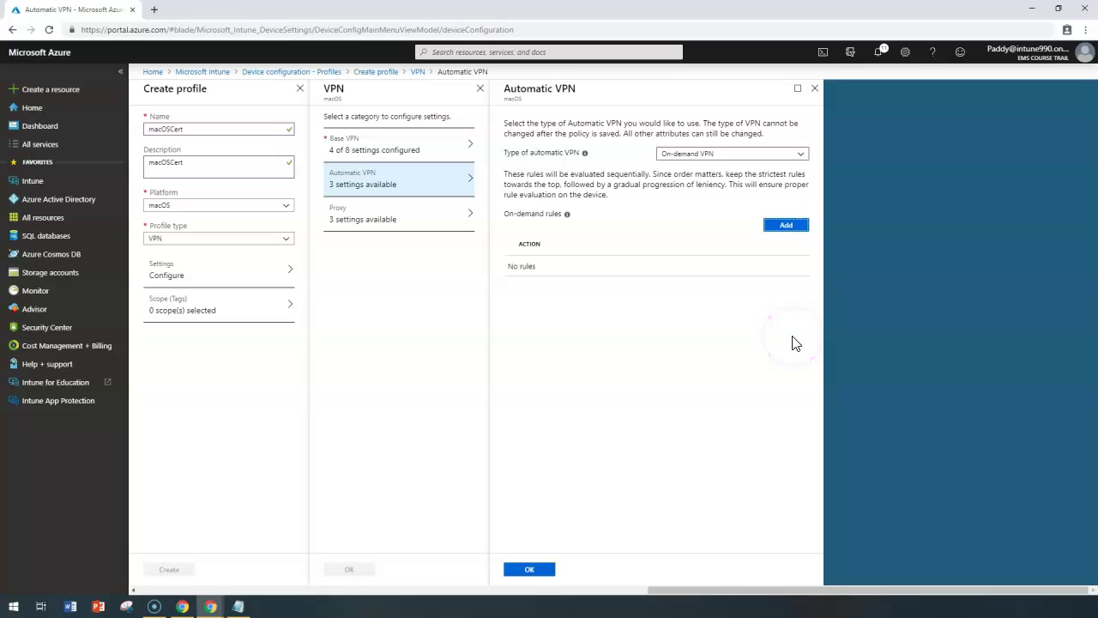
Try Per-app VPN as the automatic VPN type, and discard the unsaved edits to go to the Proxy settings.
{"action": "left_click", "coordinate": [701, 153]}
{"action": "left_click", "coordinate": [689, 197]}
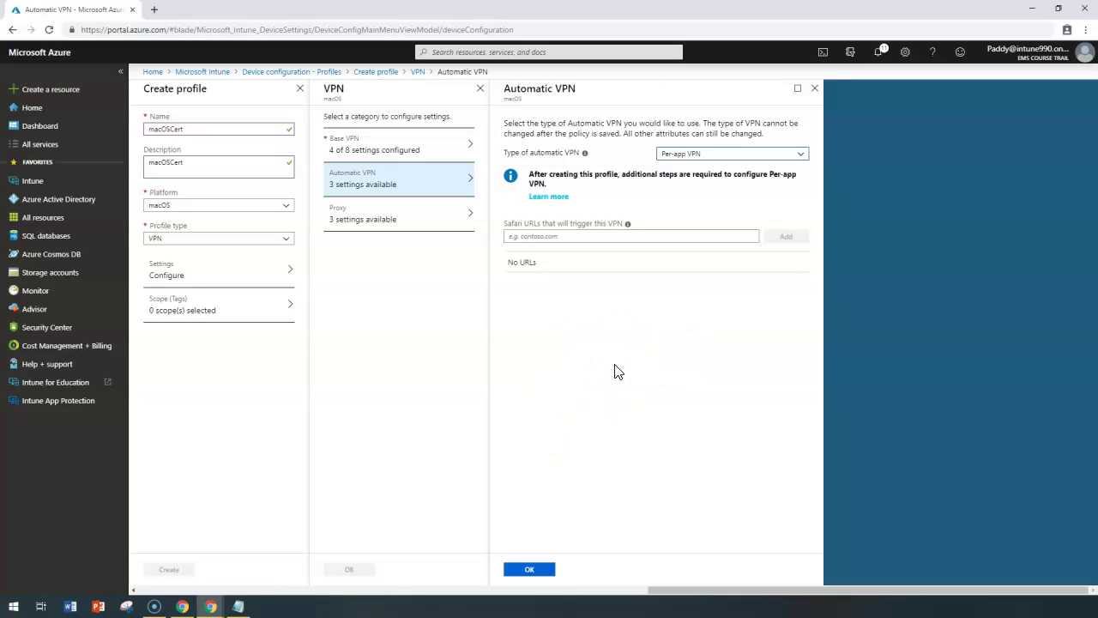
{"action": "left_click", "coordinate": [543, 237]}
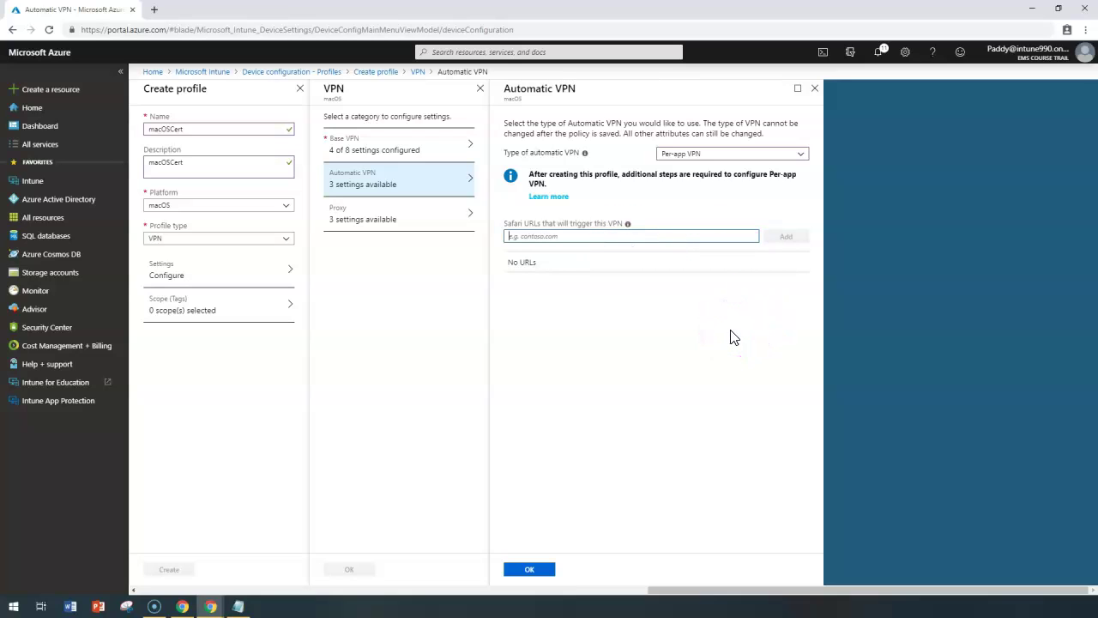
{"action": "left_click", "coordinate": [643, 396]}
{"action": "left_click", "coordinate": [392, 209]}
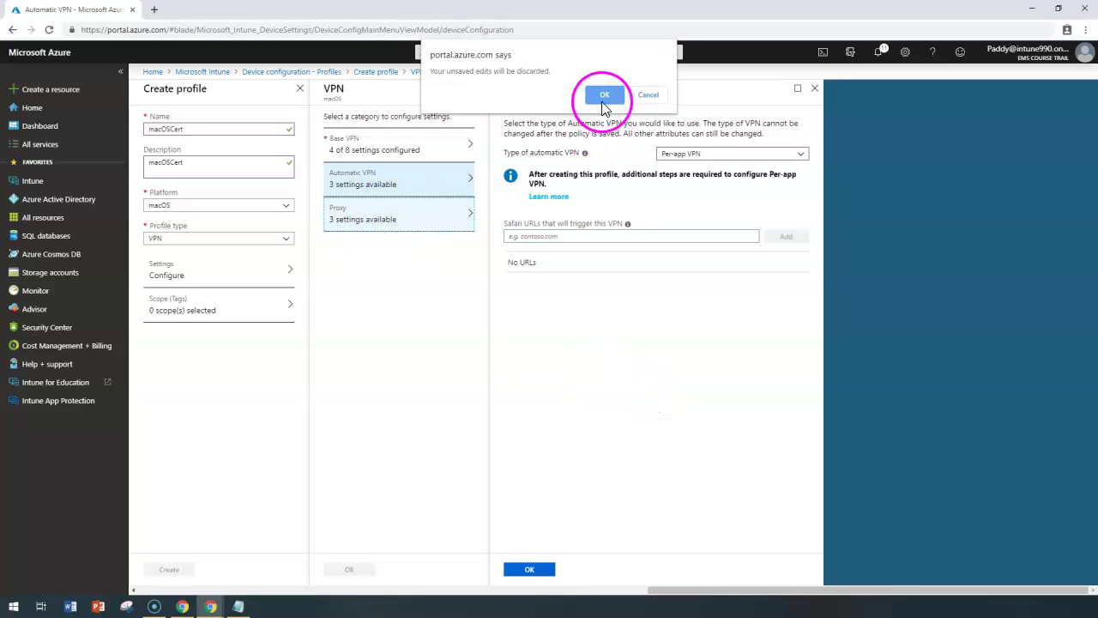
{"action": "left_click", "coordinate": [604, 95]}
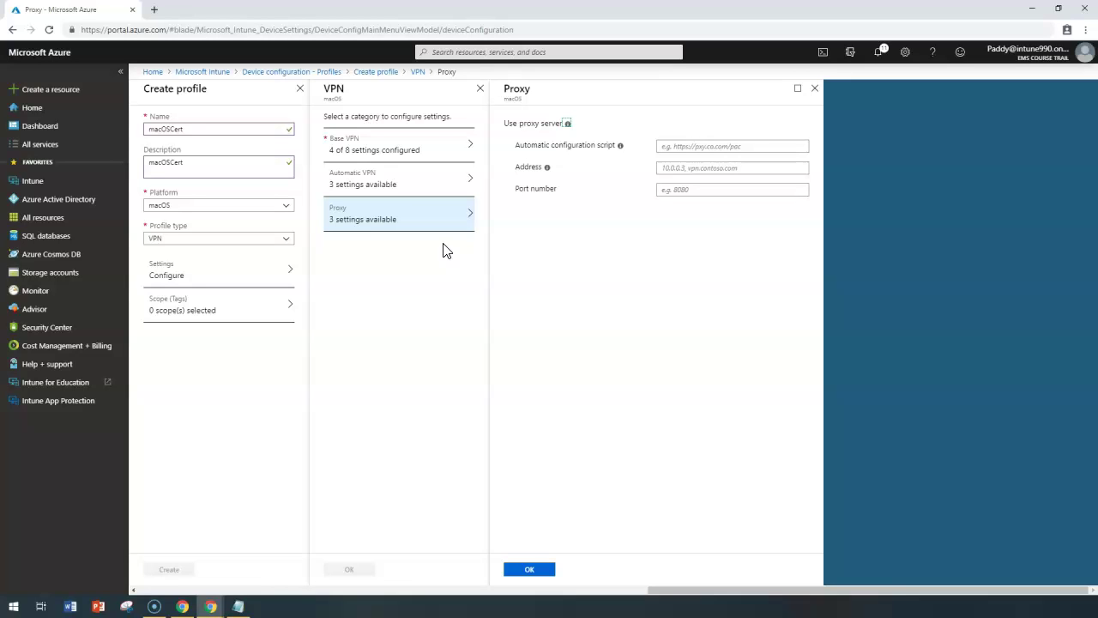
Check the proxy configuration script, address and port number fields, leave them empty, and confirm the Proxy and VPN settings.
{"action": "left_click", "coordinate": [721, 146]}
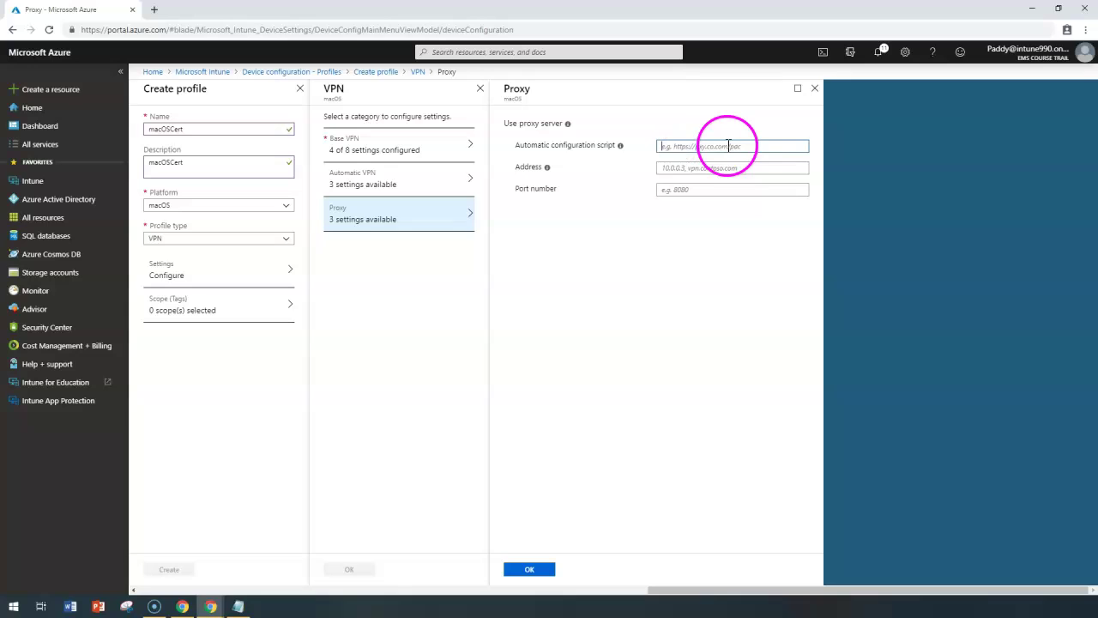
{"action": "left_click", "coordinate": [703, 167]}
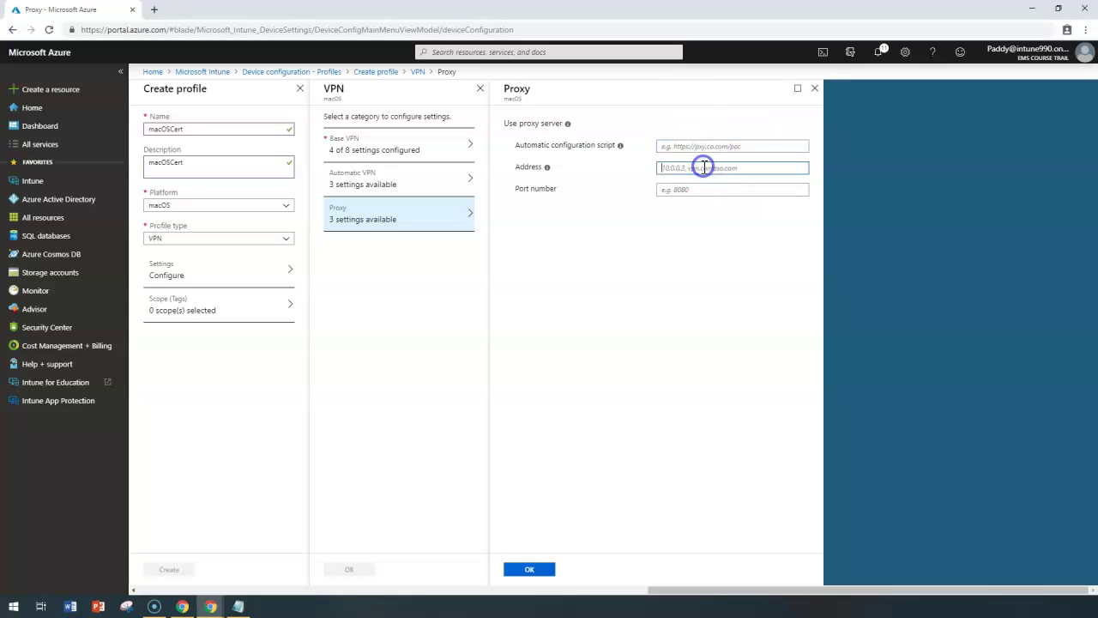
{"action": "left_click", "coordinate": [686, 188]}
{"action": "left_click", "coordinate": [530, 569]}
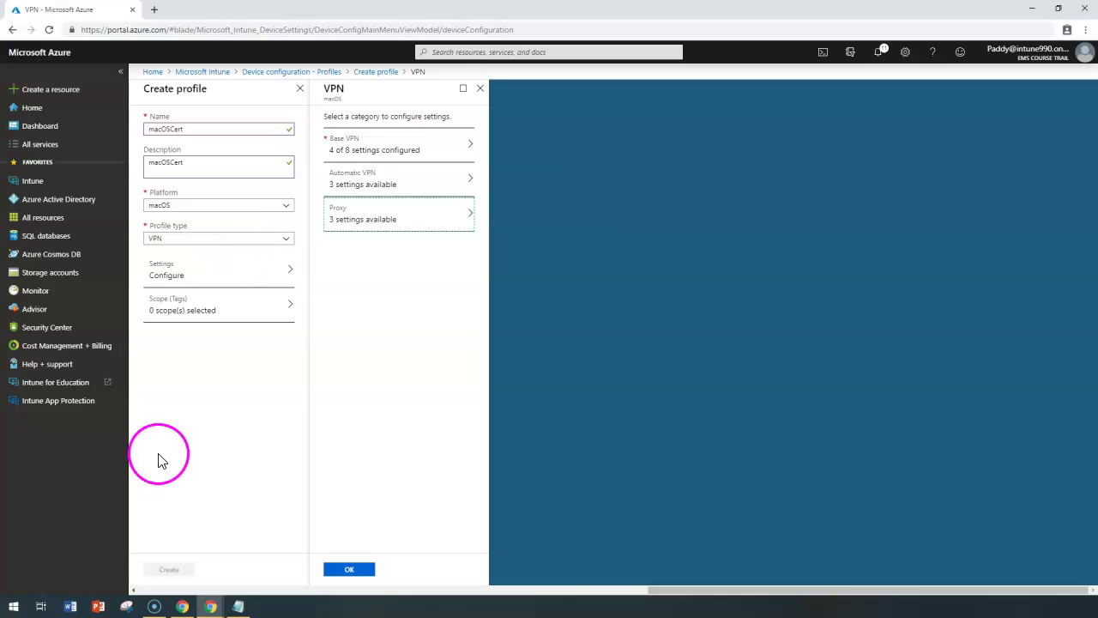
{"action": "left_click", "coordinate": [353, 571]}
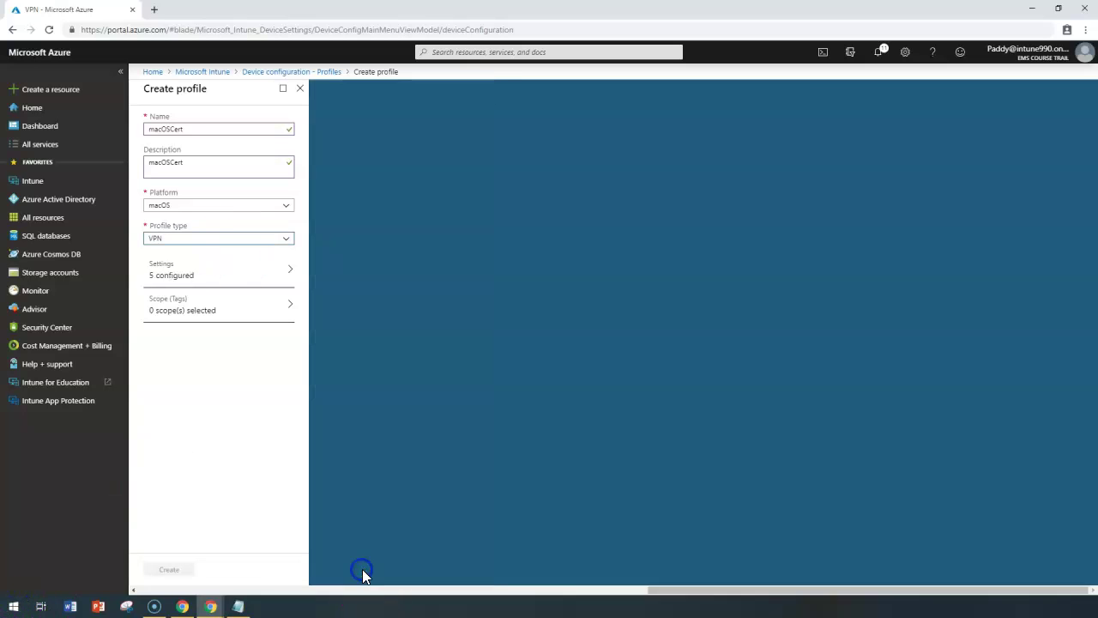
Change the profile type of the macOSCert profile to Wi-Fi.
{"action": "left_click", "coordinate": [239, 239]}
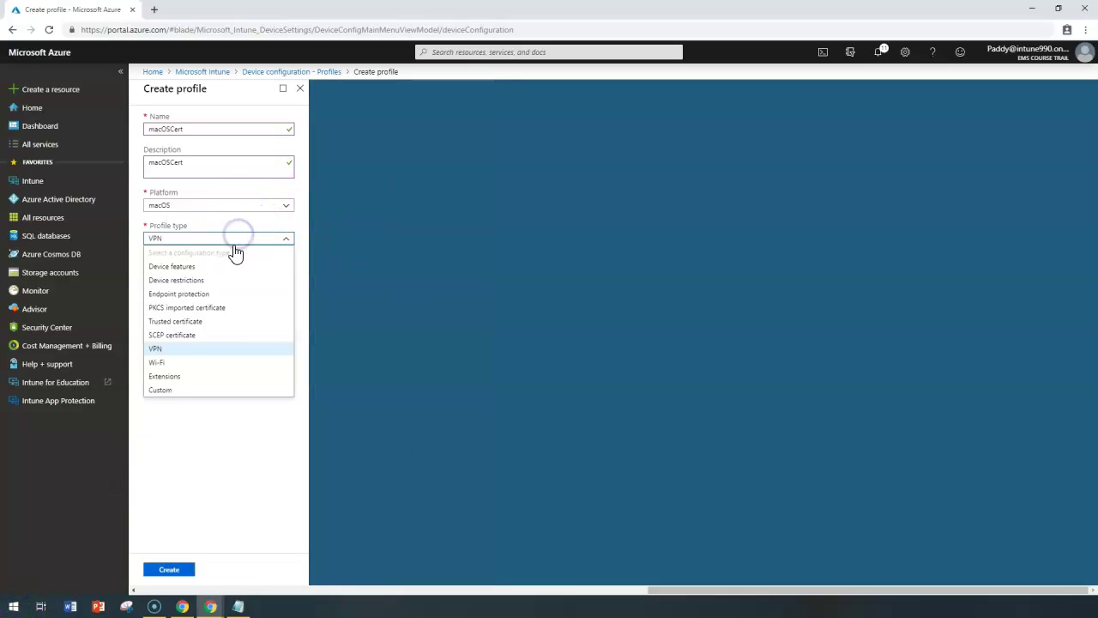
{"action": "left_click", "coordinate": [164, 362]}
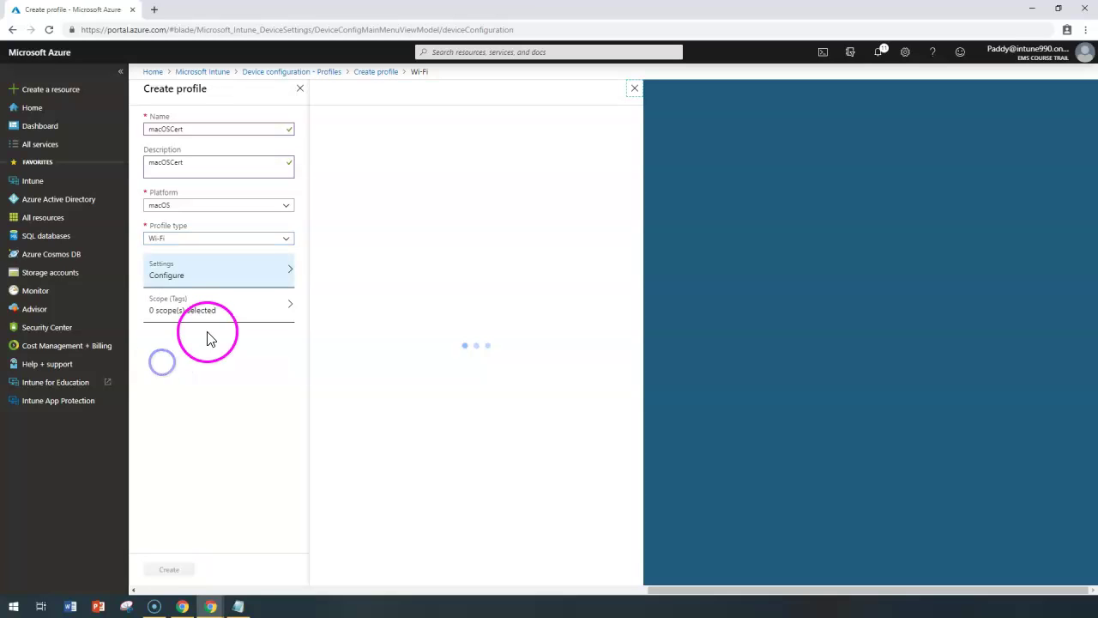
{"action": "left_click", "coordinate": [514, 133]}
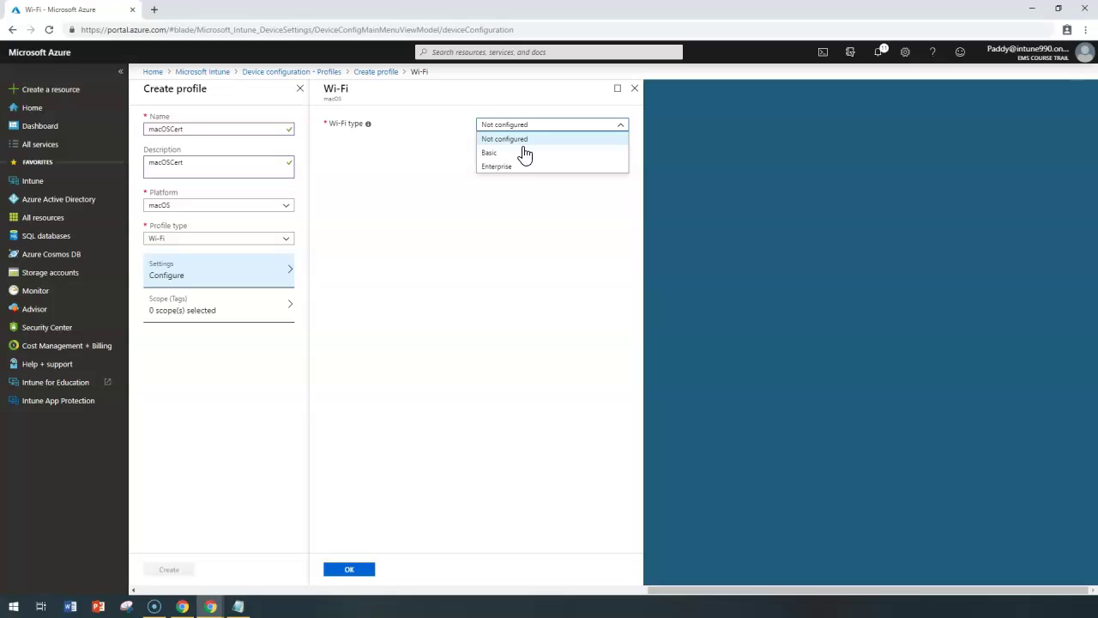
{"action": "left_click", "coordinate": [172, 194]}
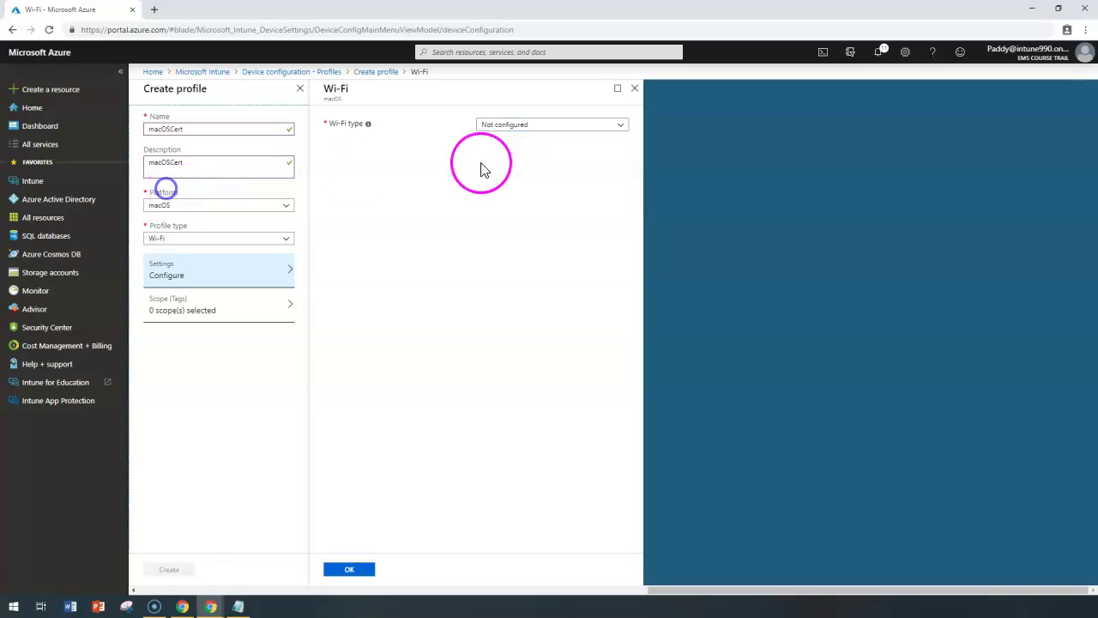
{"action": "left_click", "coordinate": [255, 204]}
{"action": "left_click", "coordinate": [418, 275]}
Compare the settings of the Basic and Enterprise Wi-Fi types, and set the Wi-Fi type to Basic.
{"action": "left_click", "coordinate": [515, 127]}
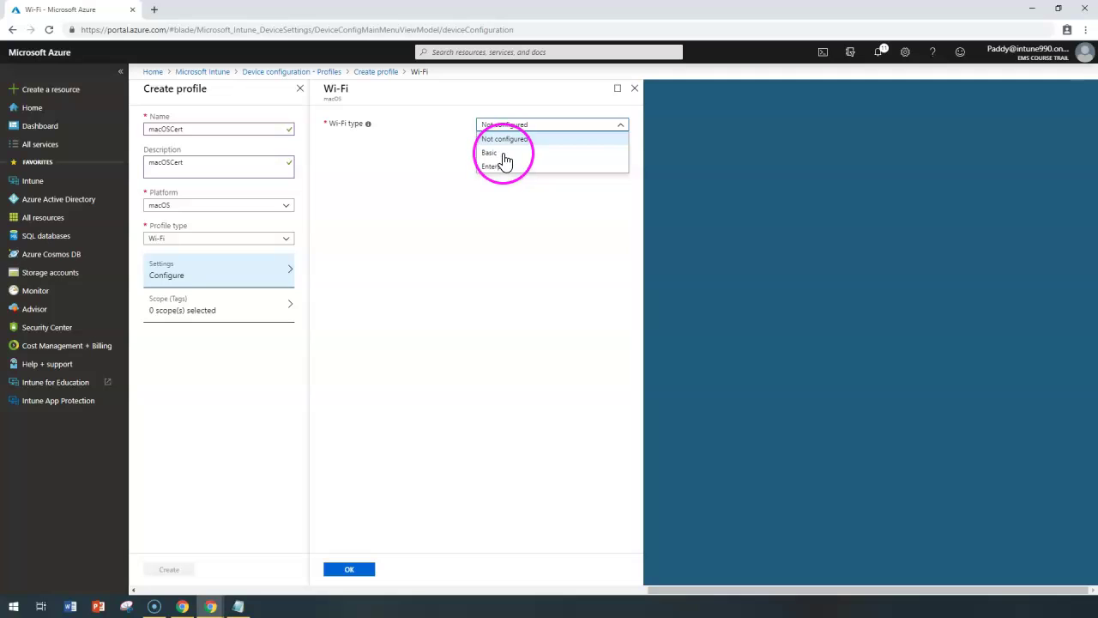
{"action": "left_click", "coordinate": [503, 153]}
{"action": "left_click", "coordinate": [515, 126]}
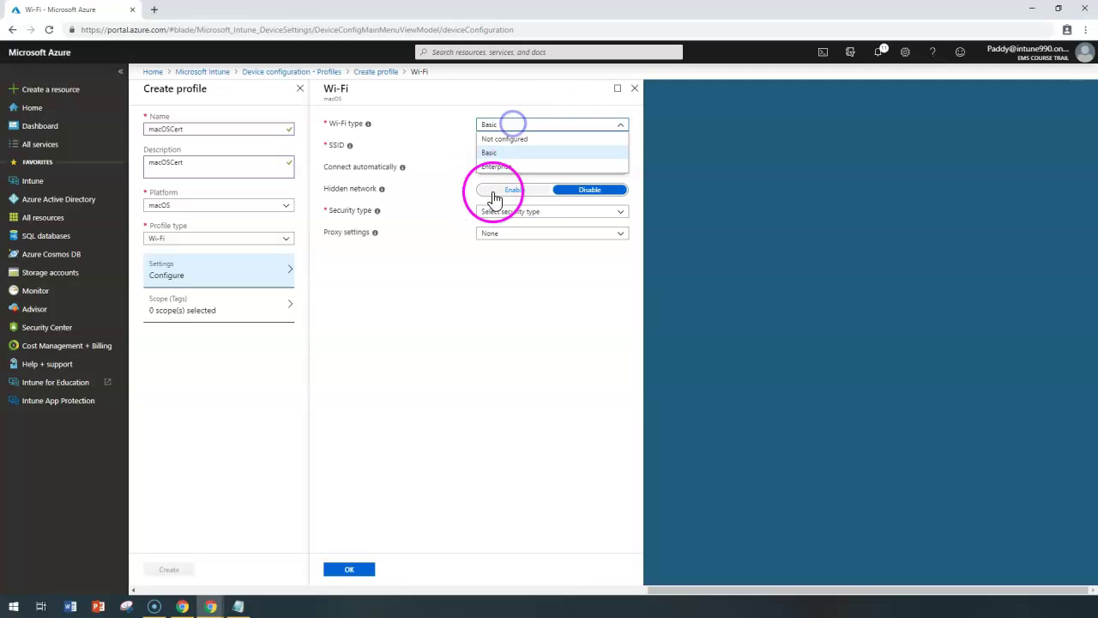
{"action": "left_click", "coordinate": [500, 166]}
{"action": "left_click", "coordinate": [505, 126]}
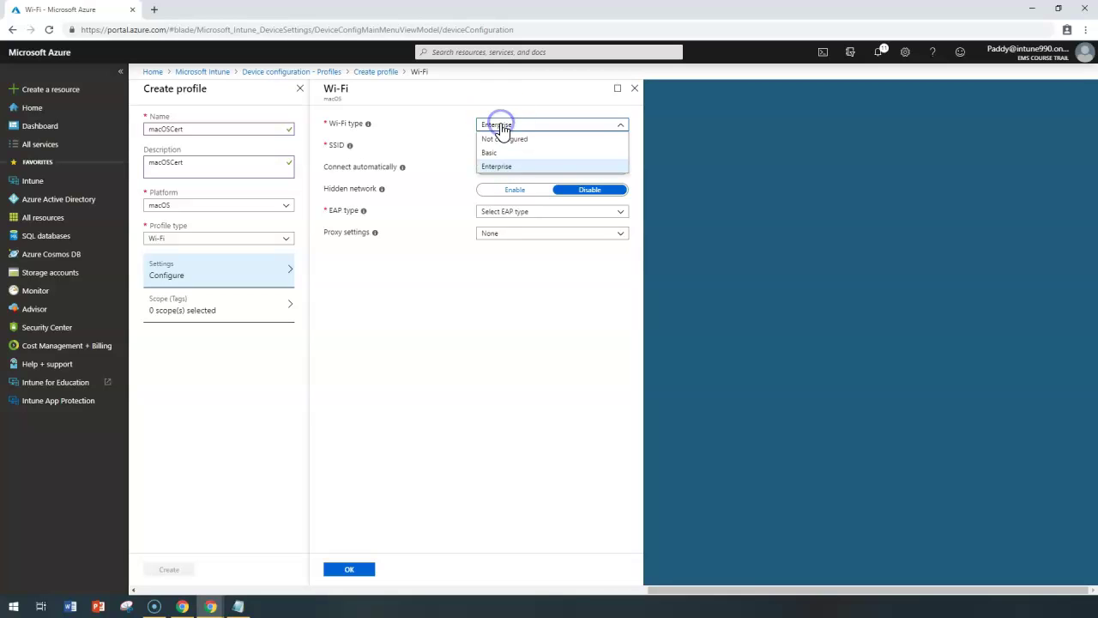
{"action": "left_click", "coordinate": [499, 153]}
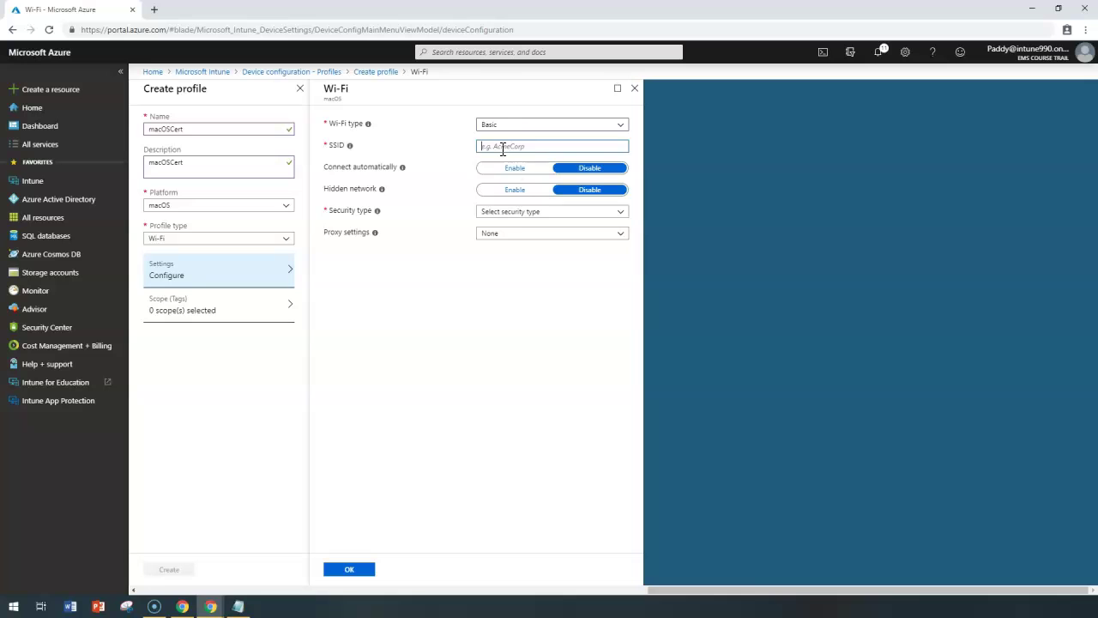
Enable automatic connection for the Wi-Fi network and set its SSID to Redmond-Corp.
{"action": "left_click", "coordinate": [515, 168]}
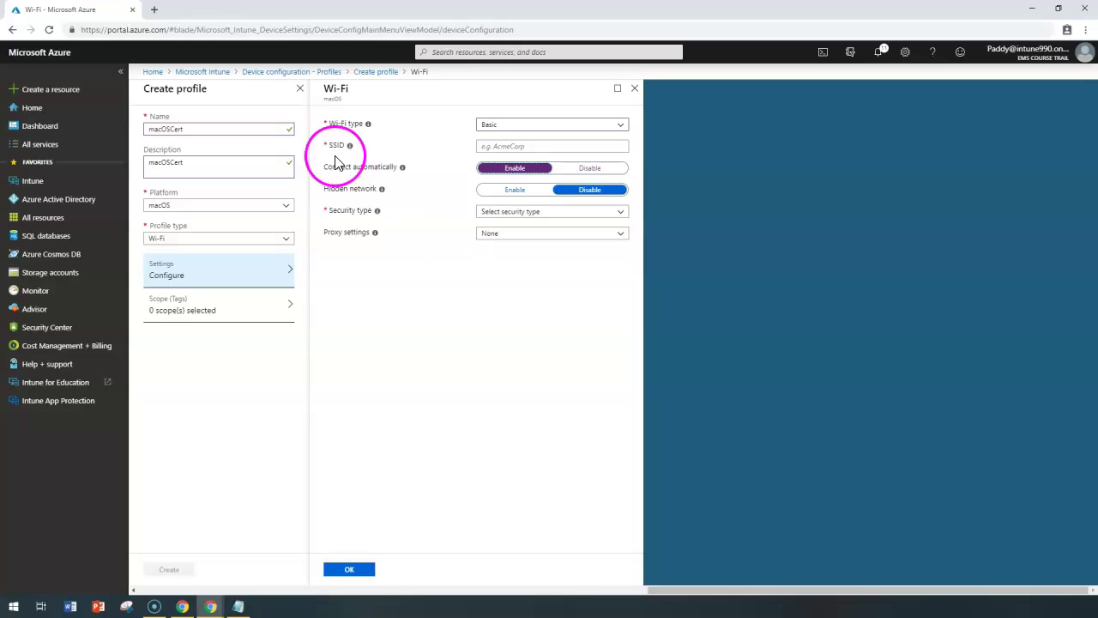
{"action": "left_click_drag", "start_coordinate": [343, 89], "coordinate": [471, 270]}
{"action": "left_click", "coordinate": [387, 142]}
{"action": "left_click", "coordinate": [459, 317]}
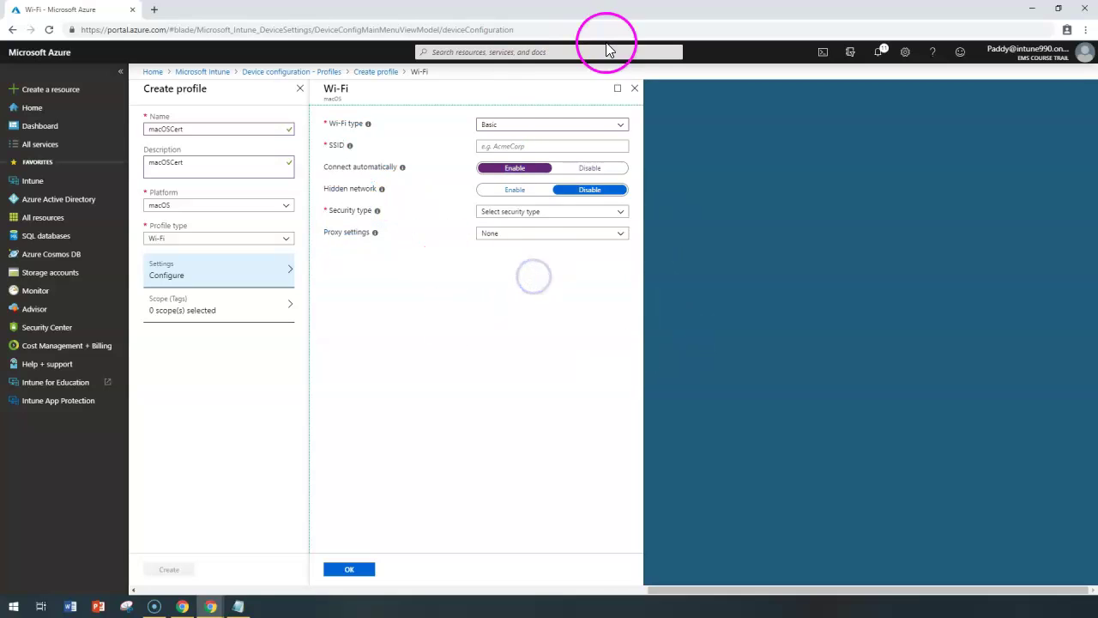
{"action": "left_click", "coordinate": [529, 145]}
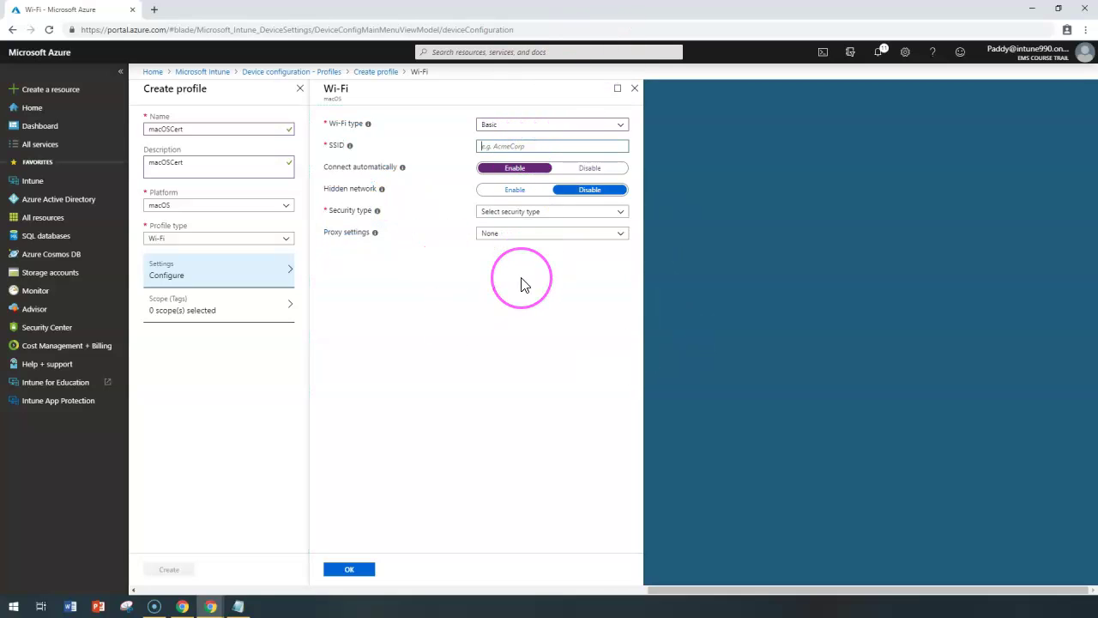
{"action": "type", "text": "R"}
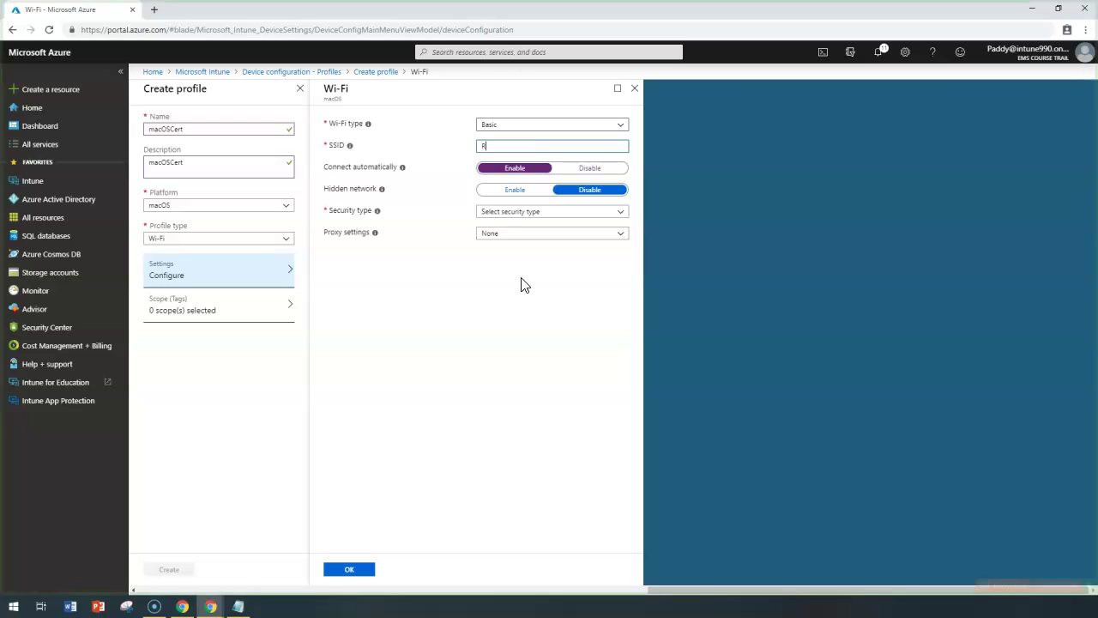
{"action": "type", "text": "edmond-Corp"}
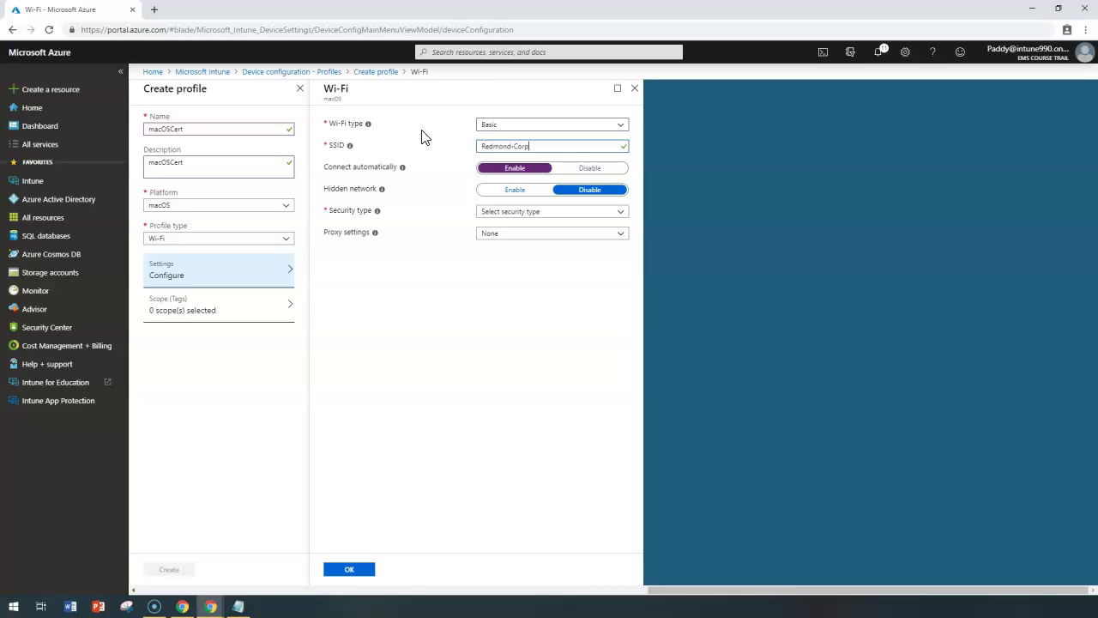
{"action": "left_click_drag", "start_coordinate": [326, 201], "coordinate": [355, 192]}
{"action": "left_click", "coordinate": [446, 202]}
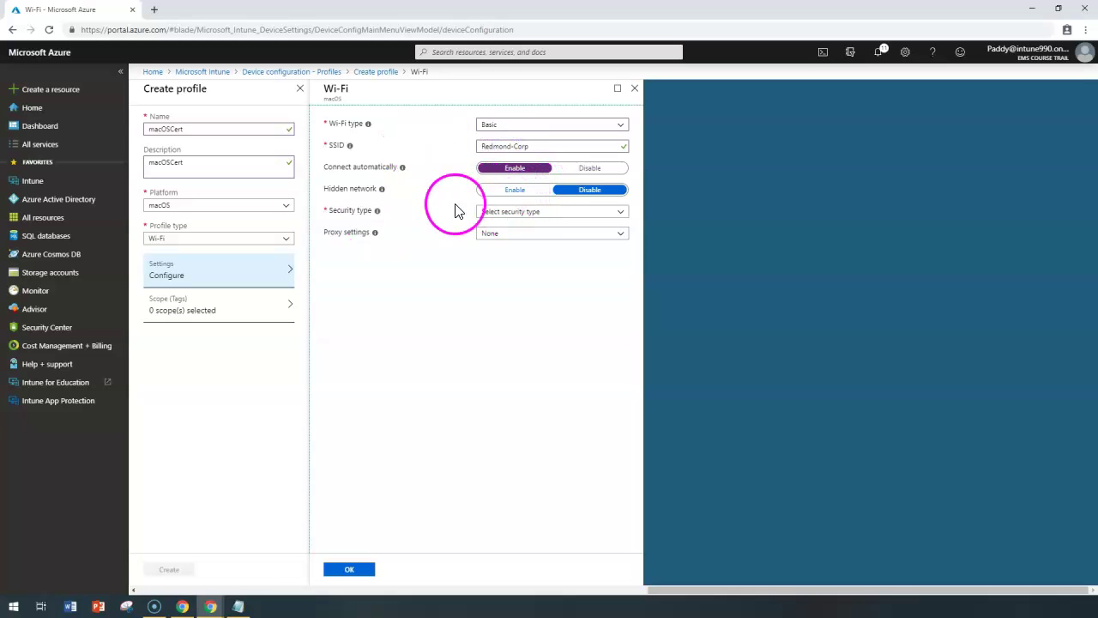
Try Open (no authentication) as the Wi-Fi security type, and set it to WPA/WPA2-Personal.
{"action": "left_click_drag", "start_coordinate": [331, 212], "coordinate": [438, 211]}
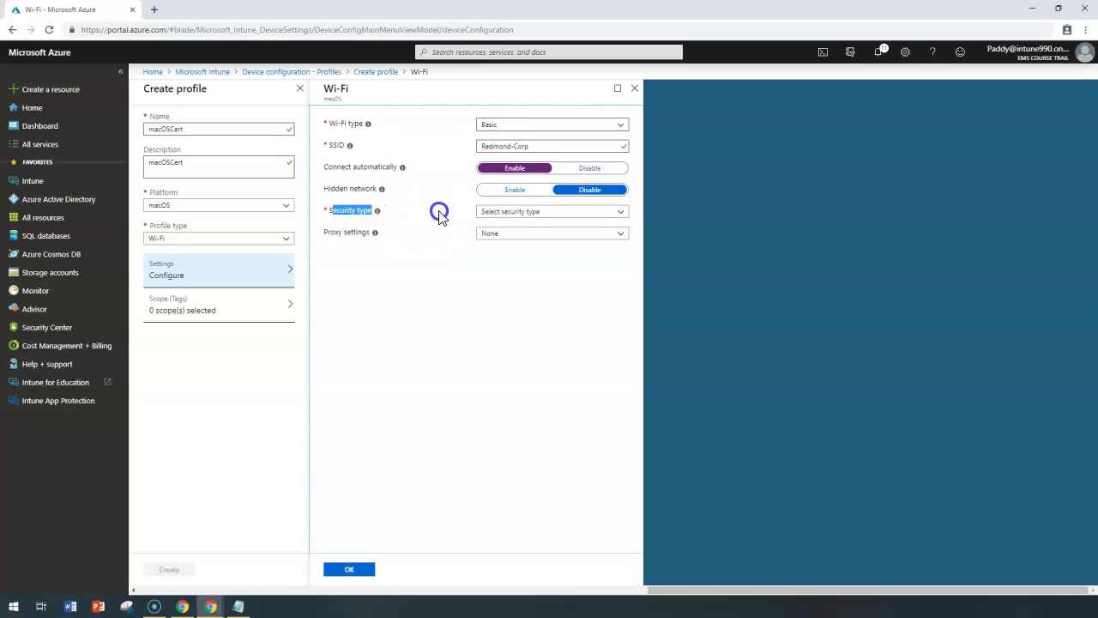
{"action": "left_click", "coordinate": [554, 213]}
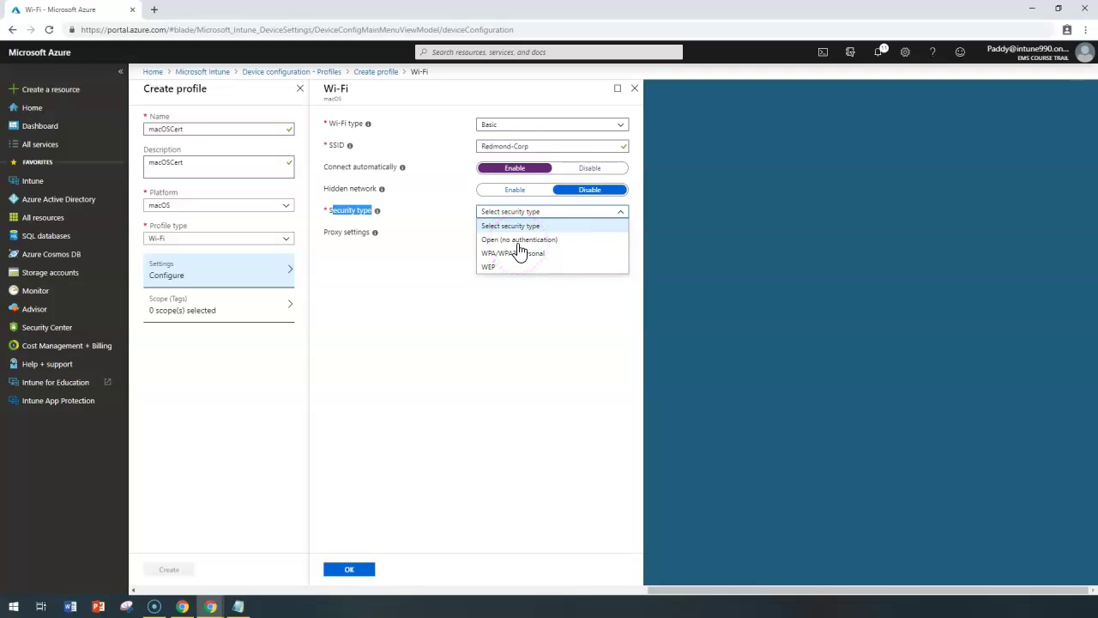
{"action": "left_click", "coordinate": [518, 242]}
{"action": "left_click", "coordinate": [512, 213]}
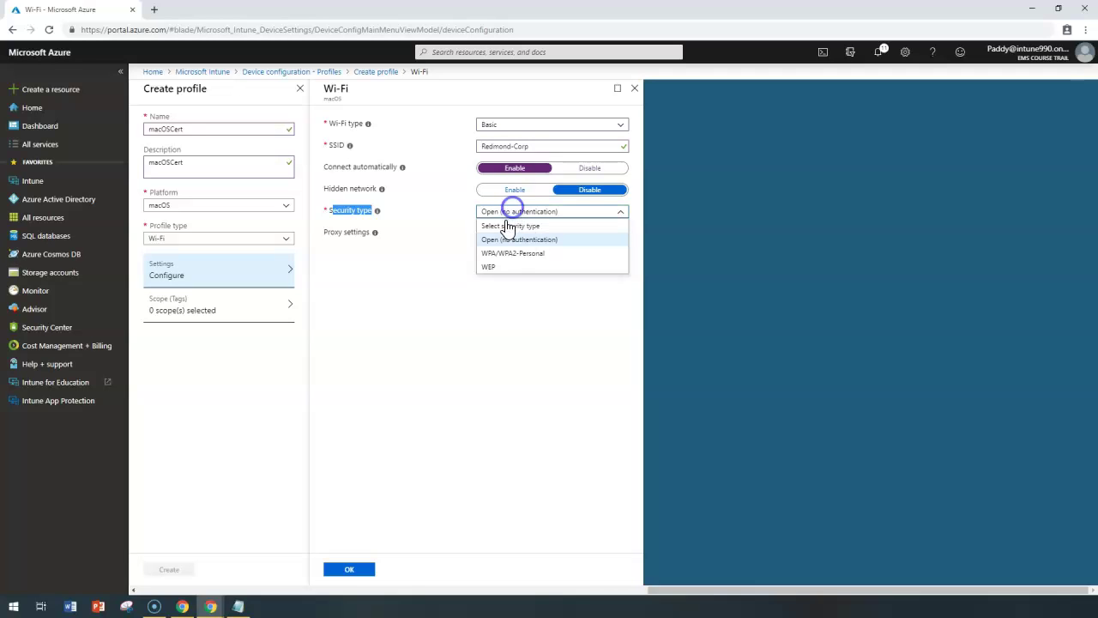
{"action": "left_click", "coordinate": [520, 260]}
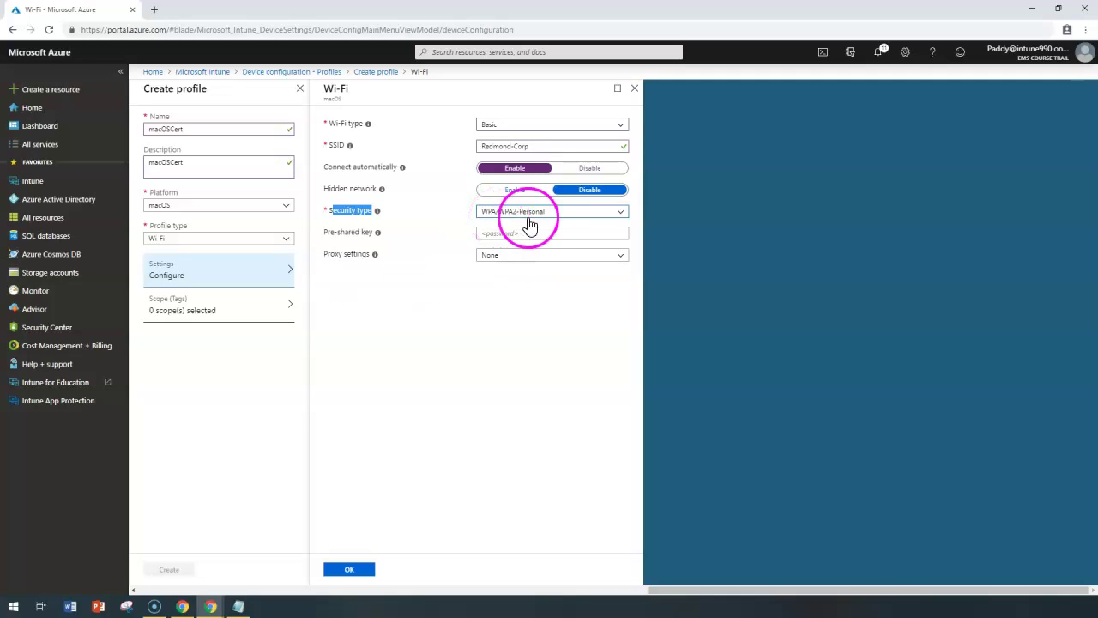
Compare the Automatic and Manual proxy settings for the Basic Wi-Fi type, and set the proxy settings to None.
{"action": "left_click", "coordinate": [533, 230]}
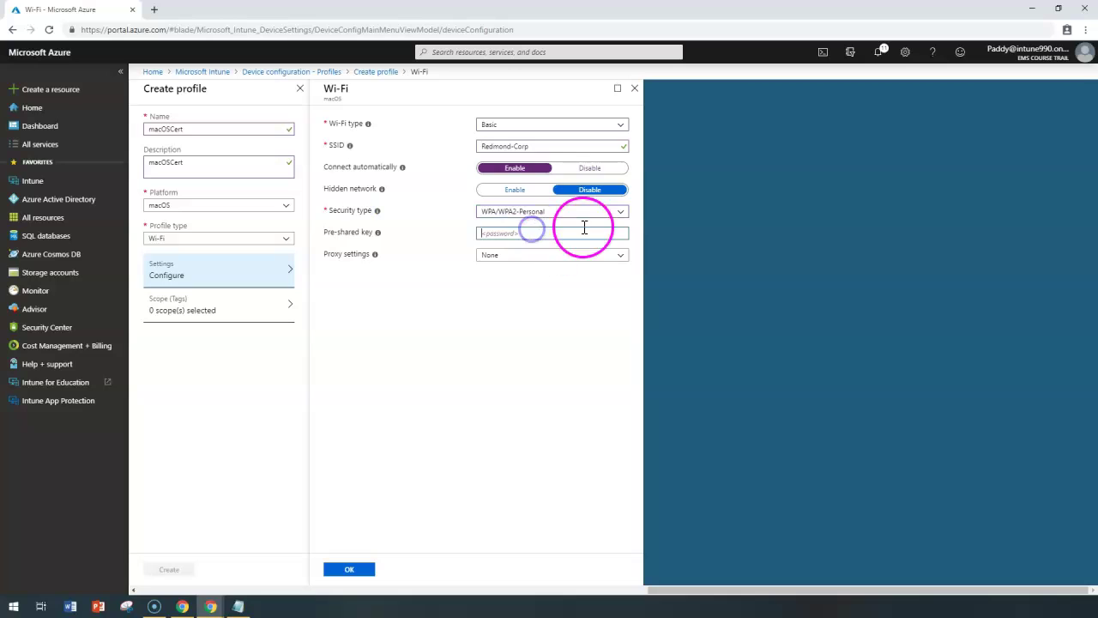
{"action": "left_click", "coordinate": [523, 260]}
{"action": "left_click", "coordinate": [498, 297]}
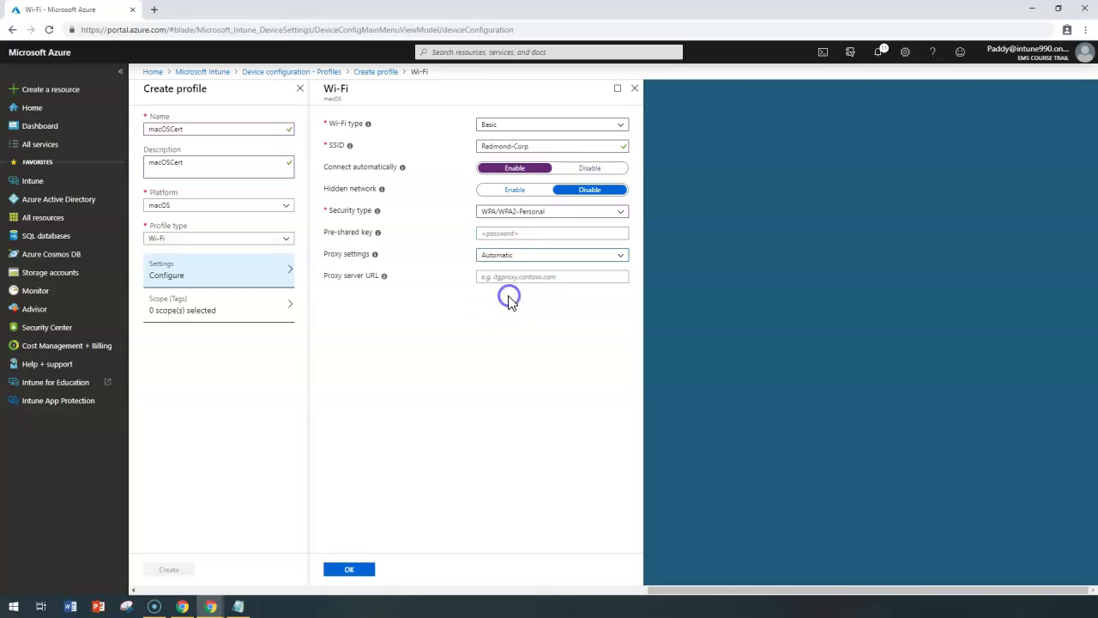
{"action": "left_click", "coordinate": [527, 258]}
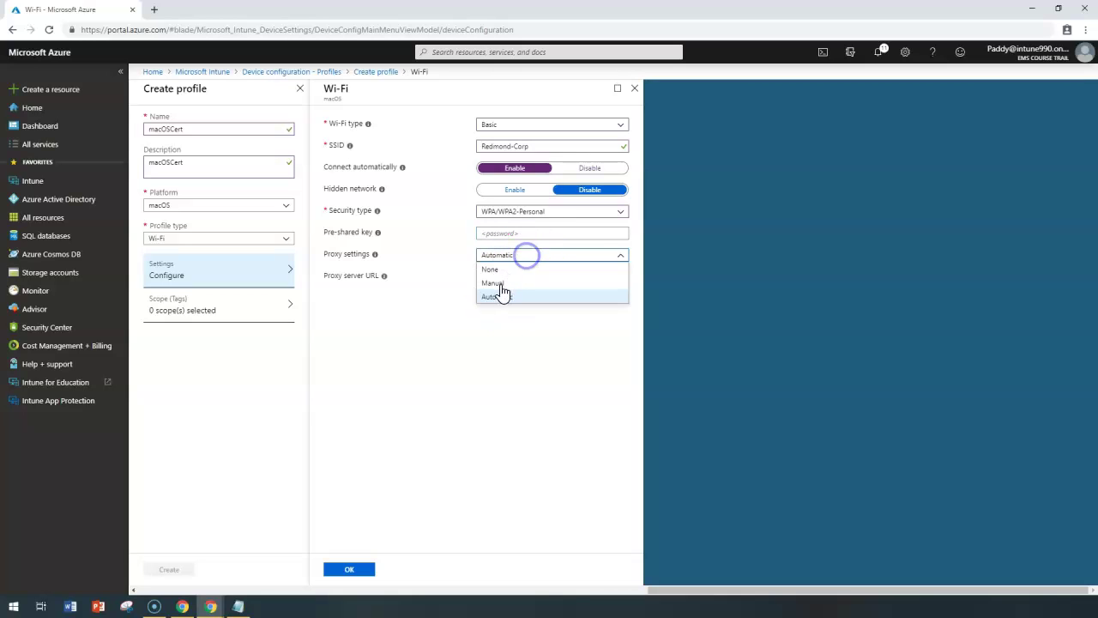
{"action": "left_click", "coordinate": [498, 286]}
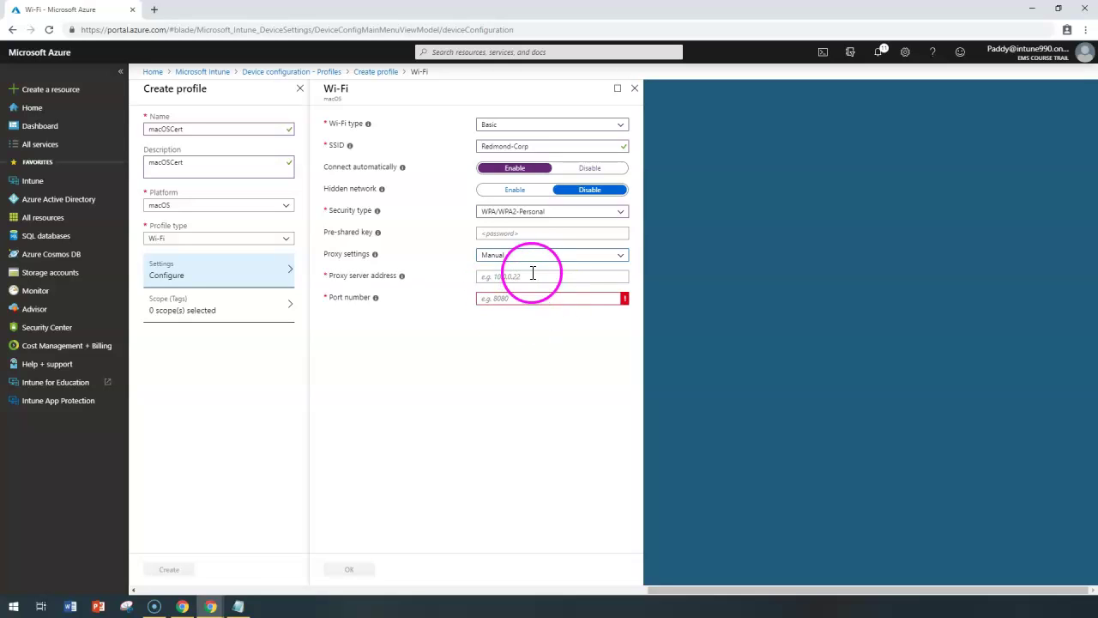
{"action": "left_click", "coordinate": [511, 255]}
{"action": "left_click", "coordinate": [504, 268]}
Change the Wi-Fi type to Enterprise and set its EAP type to EAP - TLS.
{"action": "left_click", "coordinate": [527, 129]}
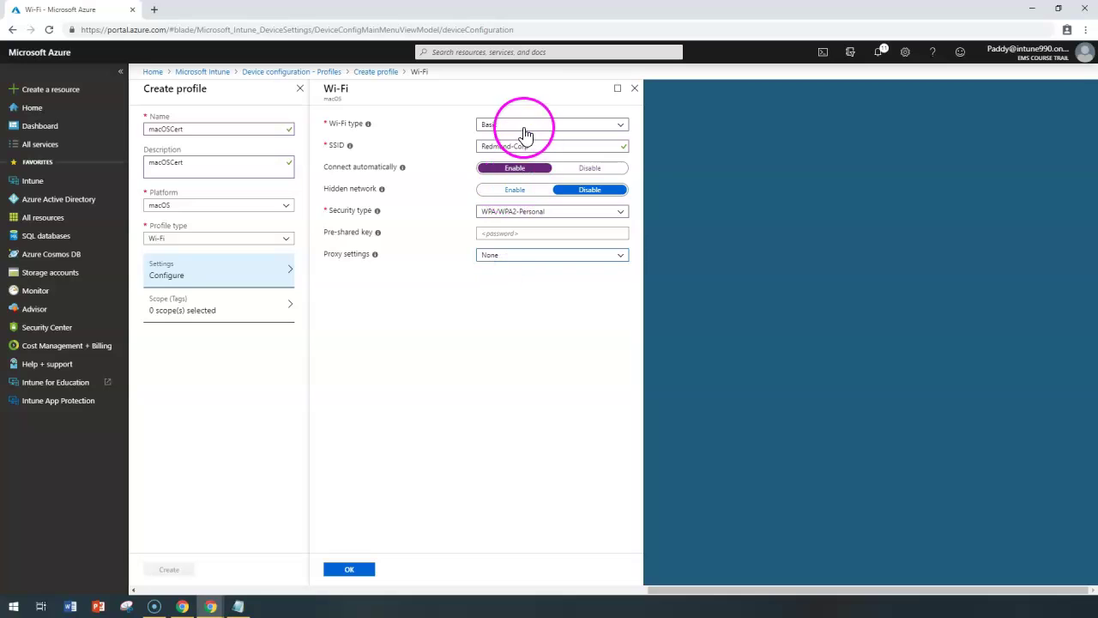
{"action": "left_click", "coordinate": [522, 126]}
{"action": "left_click", "coordinate": [505, 168]}
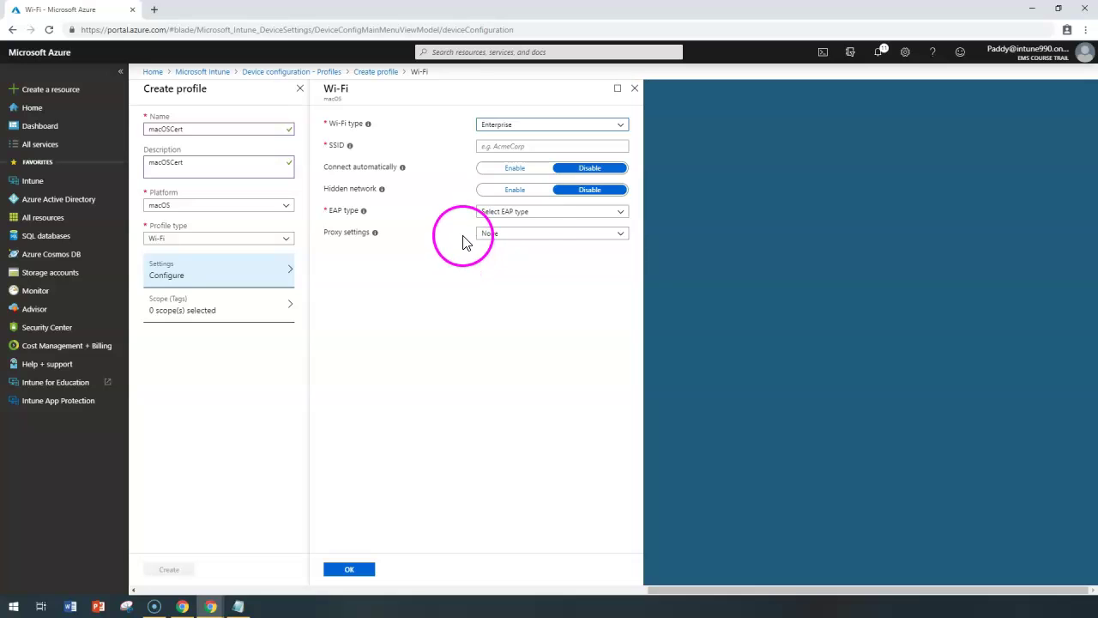
{"action": "left_click", "coordinate": [538, 211]}
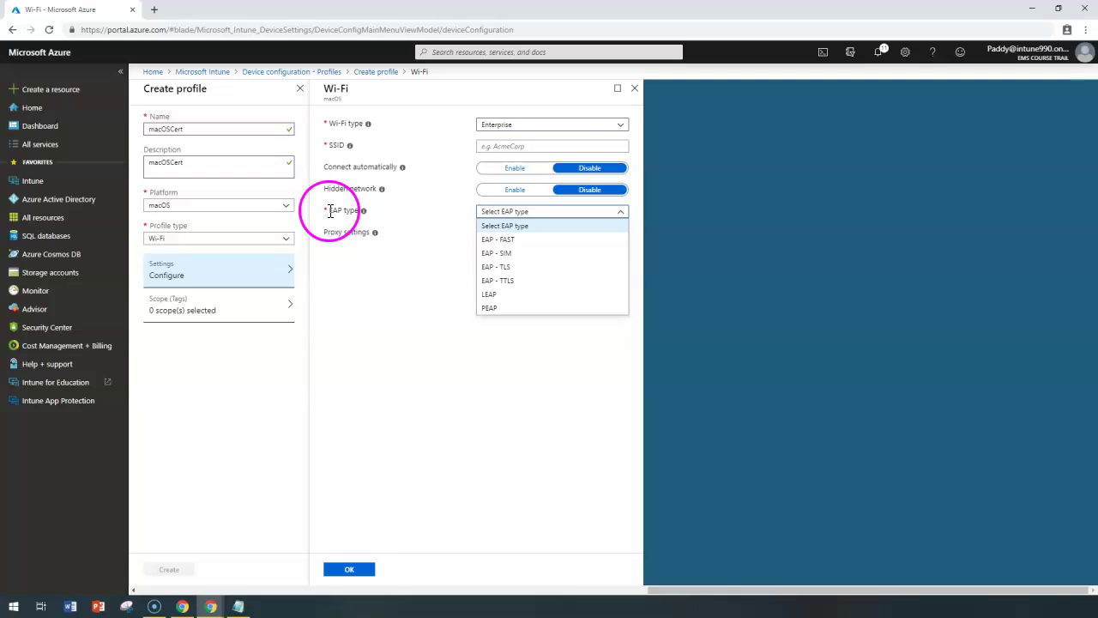
{"action": "left_click_drag", "start_coordinate": [328, 213], "coordinate": [358, 212]}
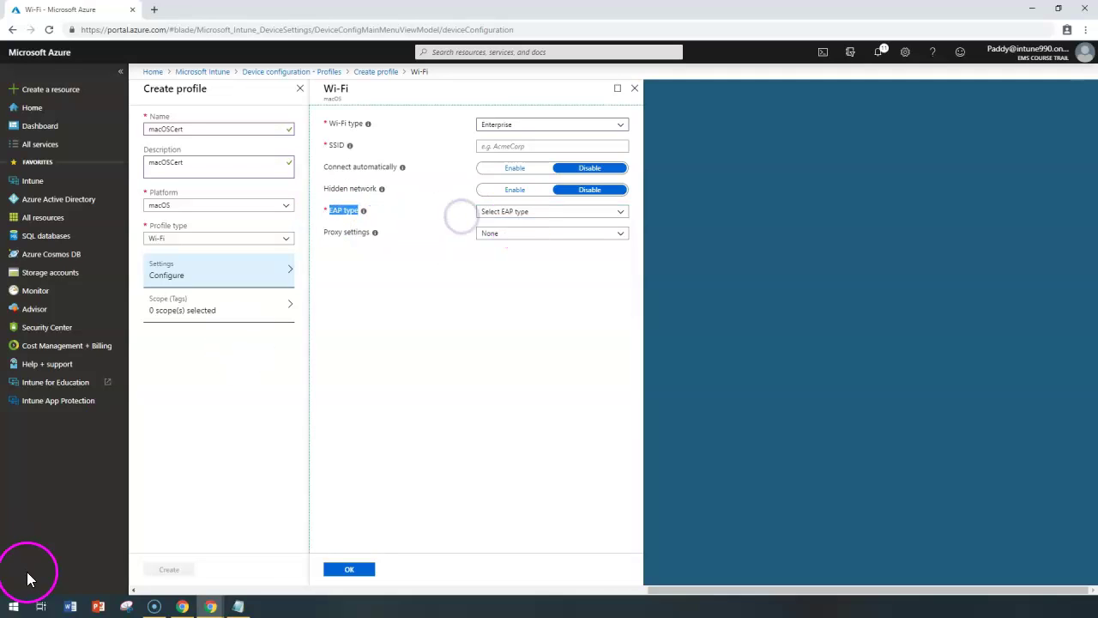
{"action": "left_click", "coordinate": [546, 214]}
{"action": "left_click", "coordinate": [522, 271]}
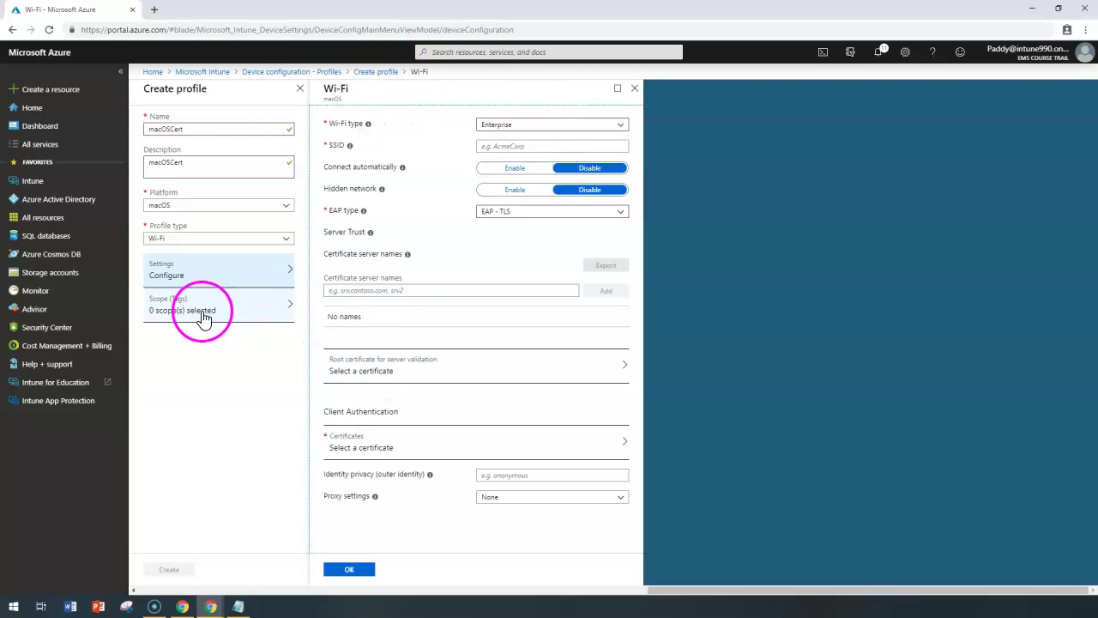
Change the profile type to Extensions and read Apple's Kernel Extension Overview page through the section on implementing a KEXT.
{"action": "left_click", "coordinate": [223, 239]}
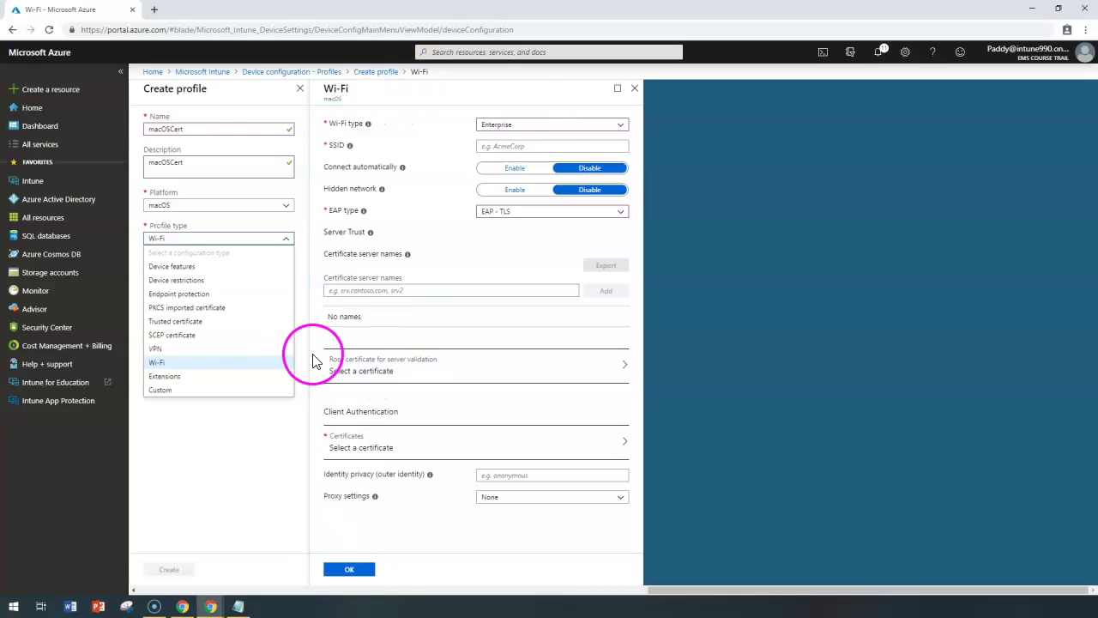
{"action": "left_click", "coordinate": [168, 376]}
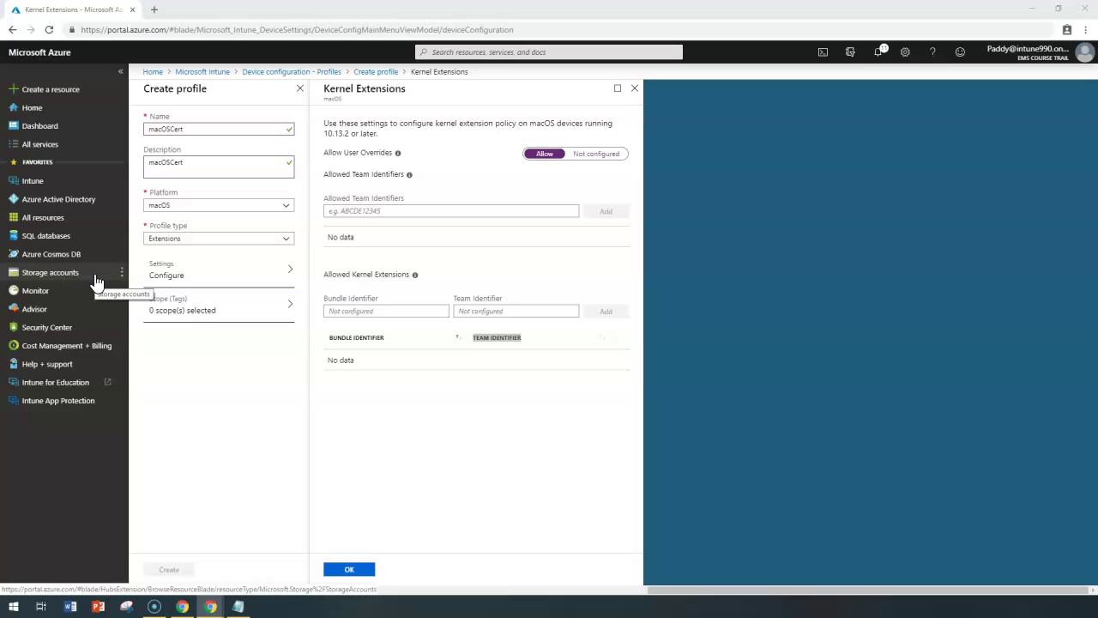
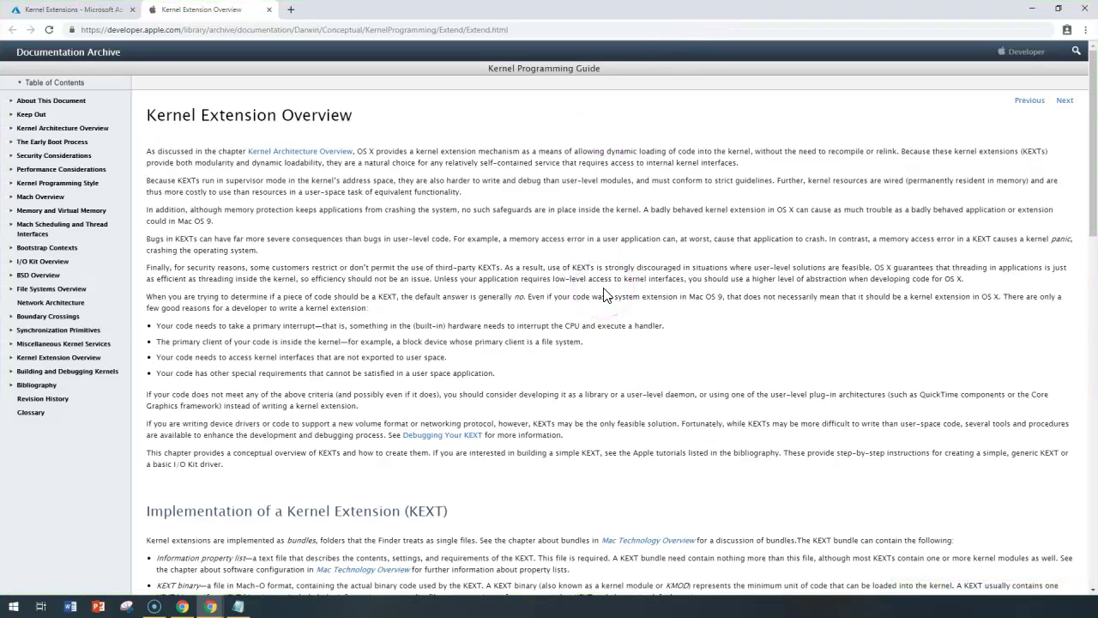
{"action": "left_click_drag", "start_coordinate": [154, 114], "coordinate": [360, 120]}
{"action": "left_click", "coordinate": [454, 400]}
{"action": "scroll", "coordinate": [454, 399], "scroll_direction": "down", "scroll_amount": 3}
{"action": "left_click_drag", "start_coordinate": [406, 282], "coordinate": [439, 282]}
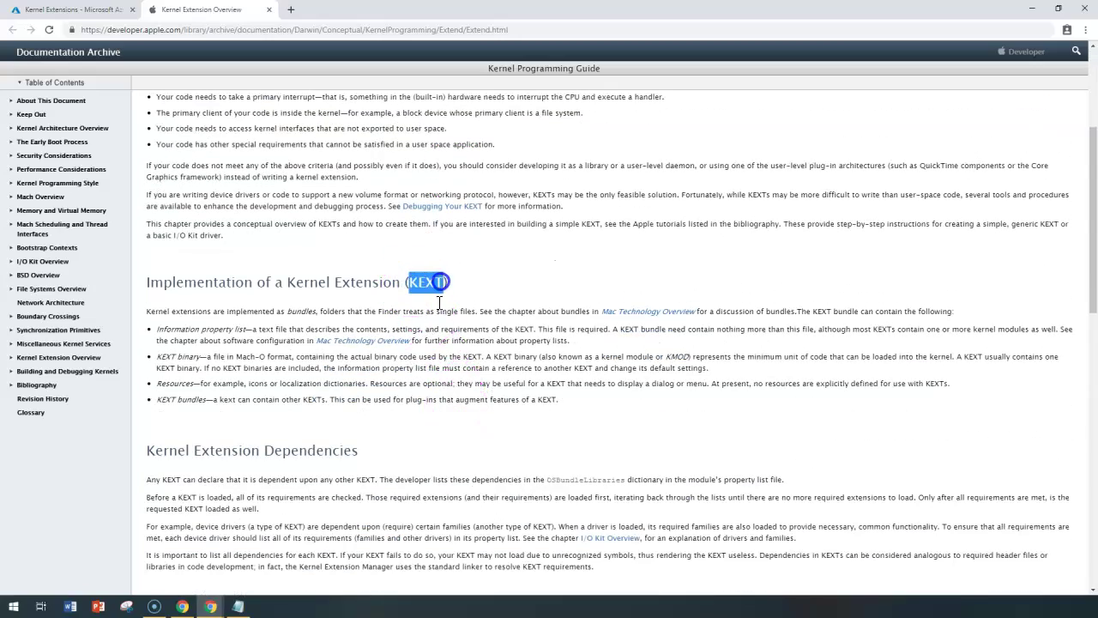
{"action": "scroll", "coordinate": [569, 503], "scroll_direction": "down", "scroll_amount": 12}
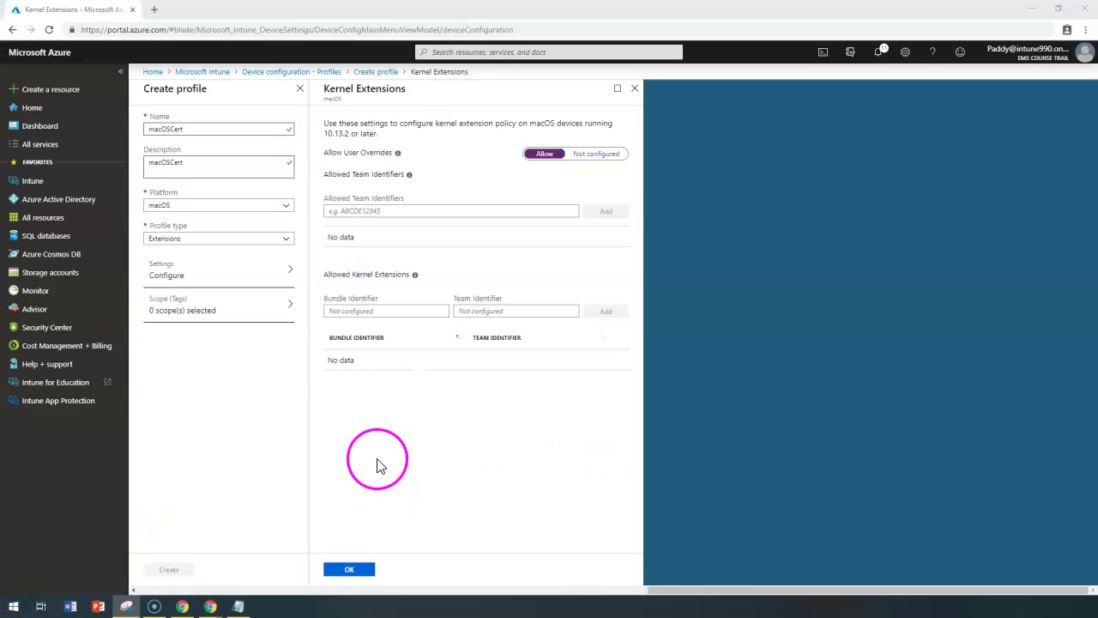
Switch to the Team ID snip in Snipping Tool, underline and tick the 10.13 machine requirement, and tick the sqlite3 command.
{"action": "left_click", "coordinate": [372, 195]}
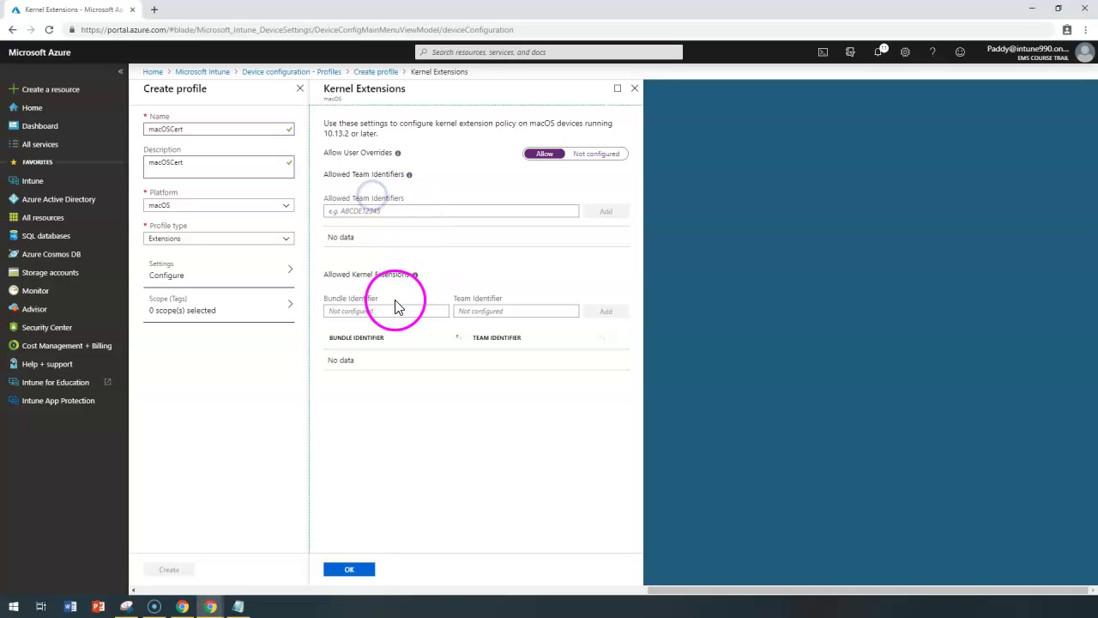
{"action": "left_click", "coordinate": [345, 307]}
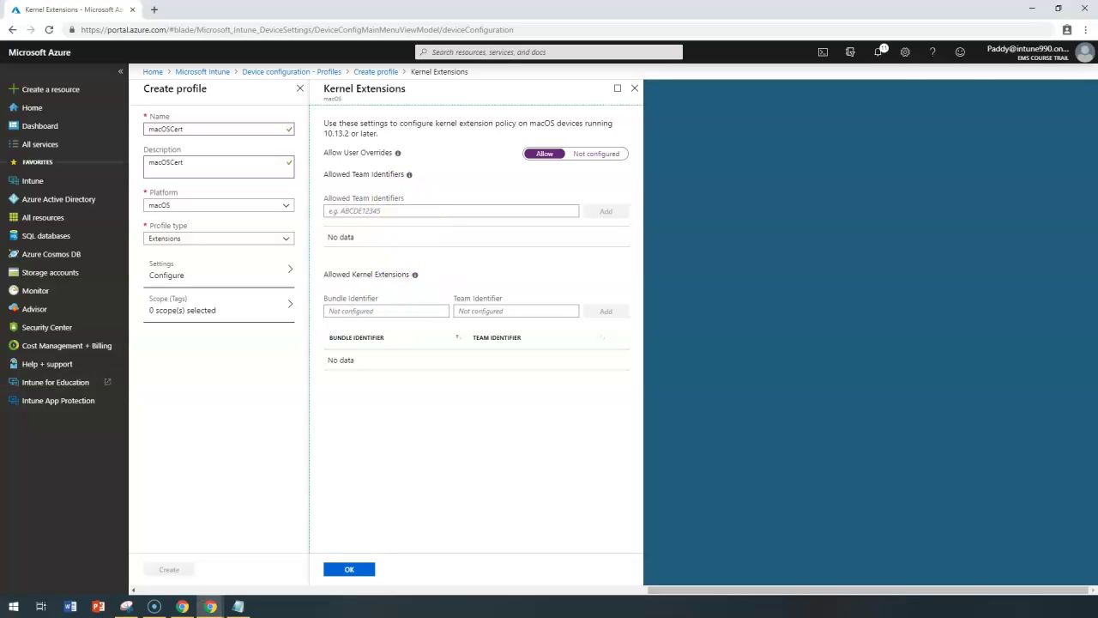
{"action": "key", "text": "alt+Tab"}
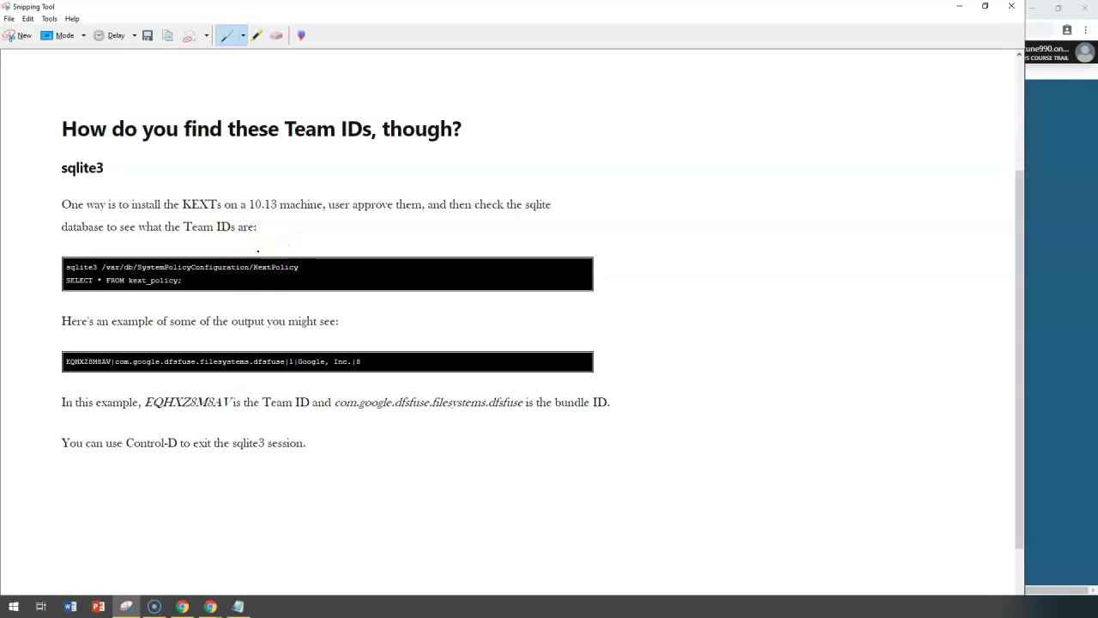
{"action": "mouse_move", "coordinate": [250, 214]}
{"action": "left_mouse_down"}
{"action": "mouse_move", "coordinate": [289, 217]}
{"action": "mouse_move", "coordinate": [326, 174]}
{"action": "left_mouse_up"}
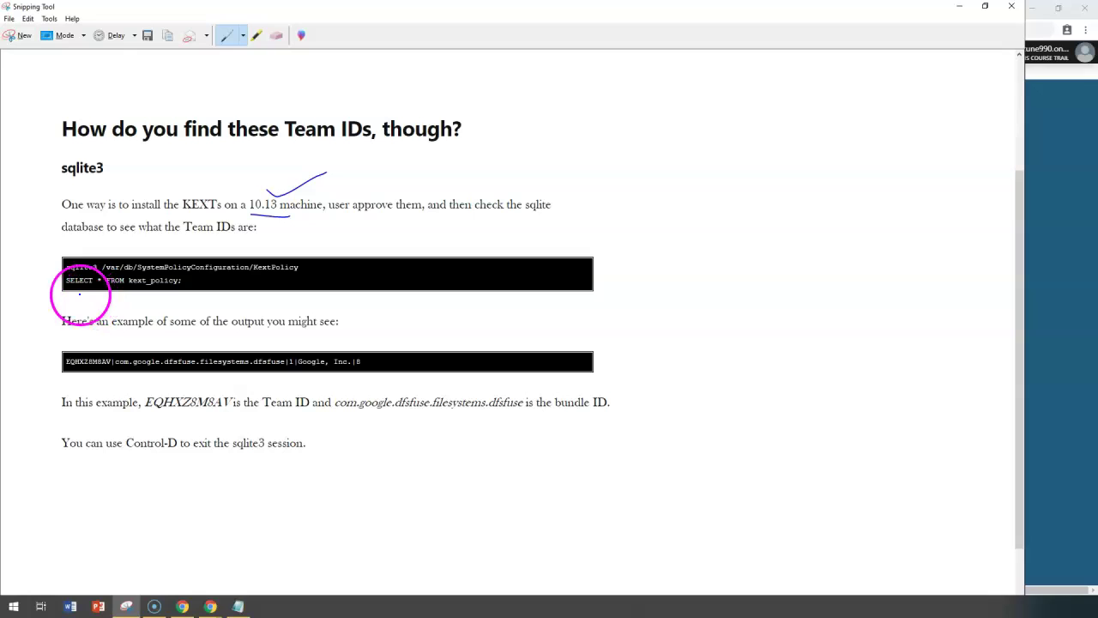
{"action": "left_click_drag", "start_coordinate": [41, 266], "coordinate": [110, 235]}
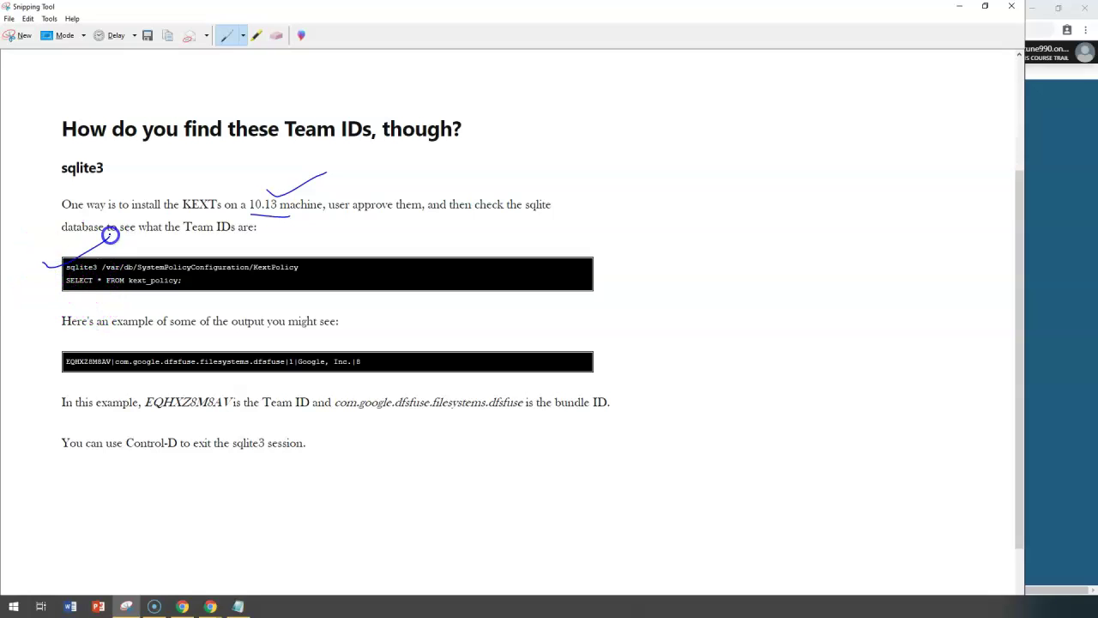
Highlight the SELECT query, sample output, Team ID and bundle ID in the snip, and return to the Kernel Extensions settings.
{"action": "left_click", "coordinate": [257, 36]}
{"action": "left_click_drag", "start_coordinate": [69, 275], "coordinate": [192, 284]}
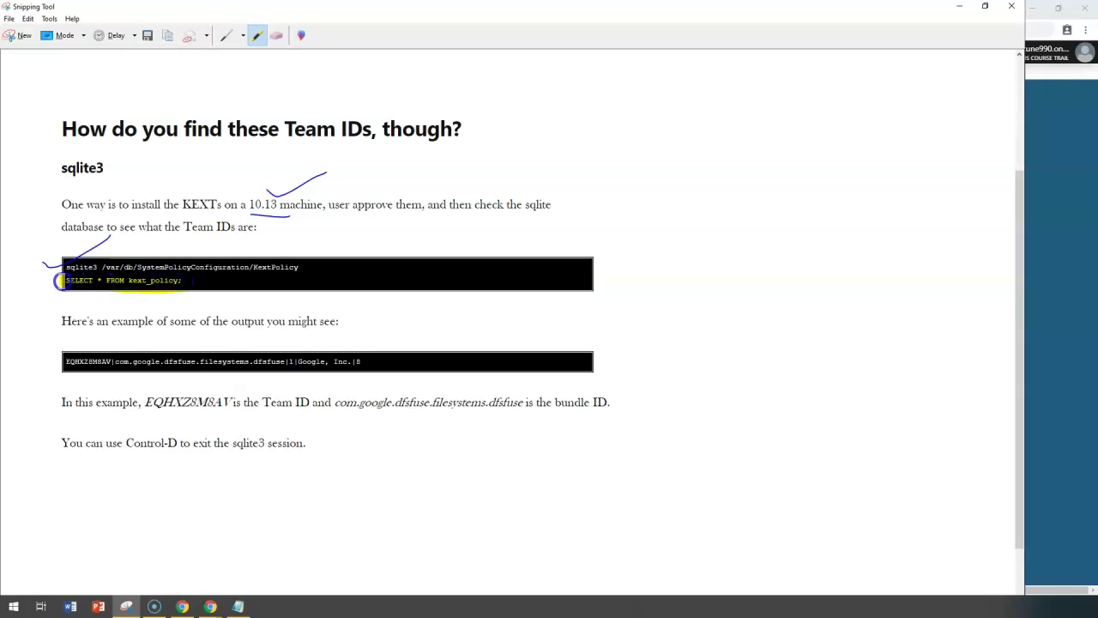
{"action": "left_click_drag", "start_coordinate": [65, 362], "coordinate": [391, 366]}
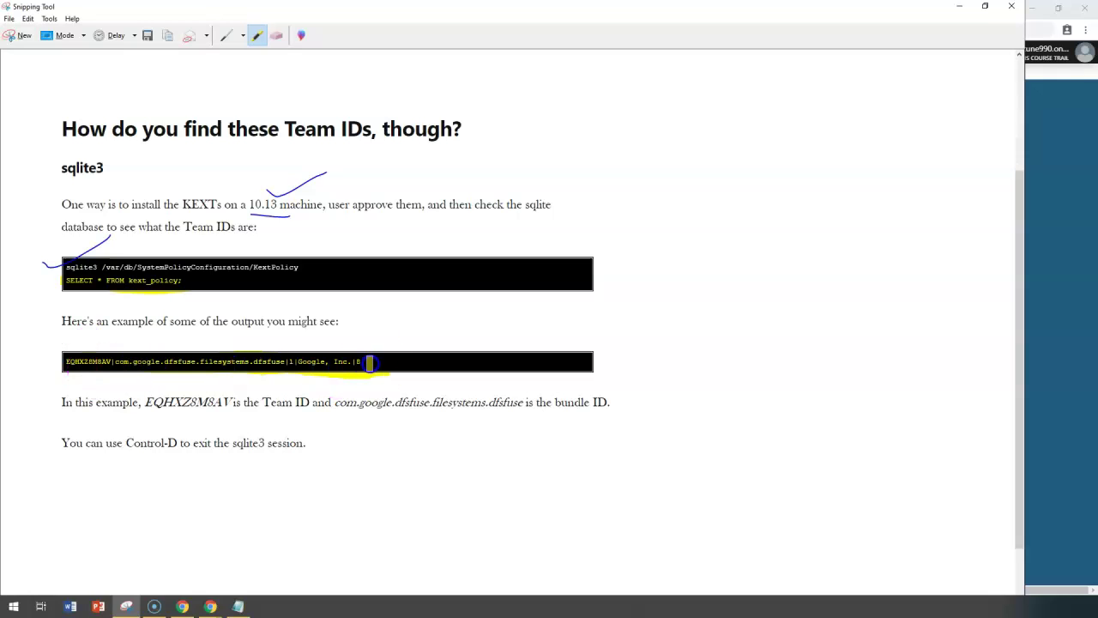
{"action": "left_click_drag", "start_coordinate": [262, 402], "coordinate": [298, 395]}
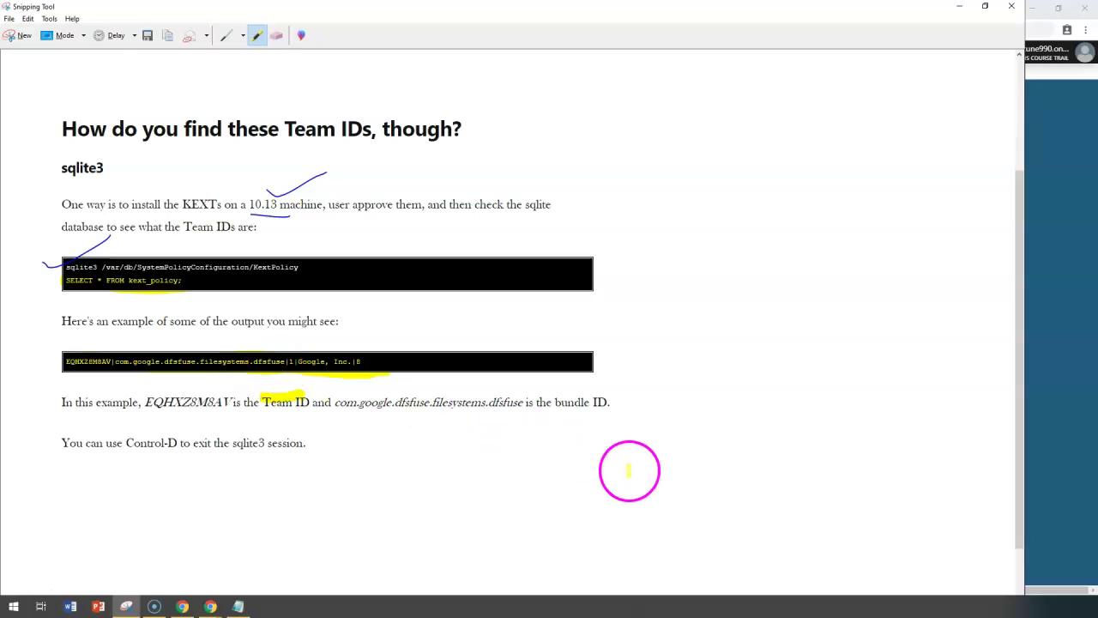
{"action": "left_click_drag", "start_coordinate": [523, 404], "coordinate": [365, 396]}
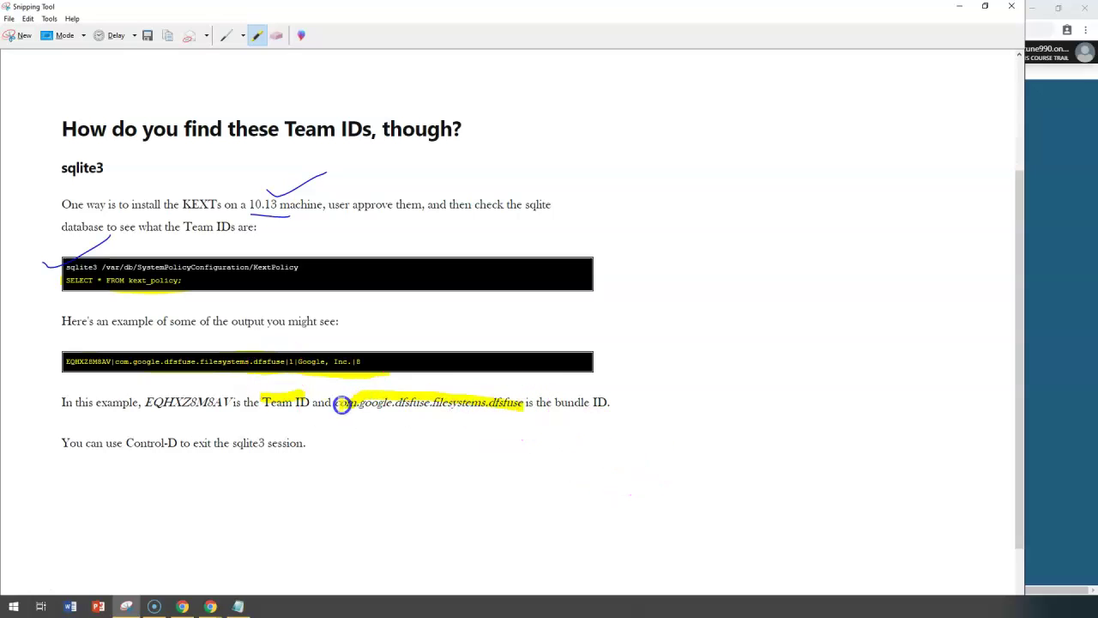
{"action": "left_click_drag", "start_coordinate": [555, 404], "coordinate": [618, 400]}
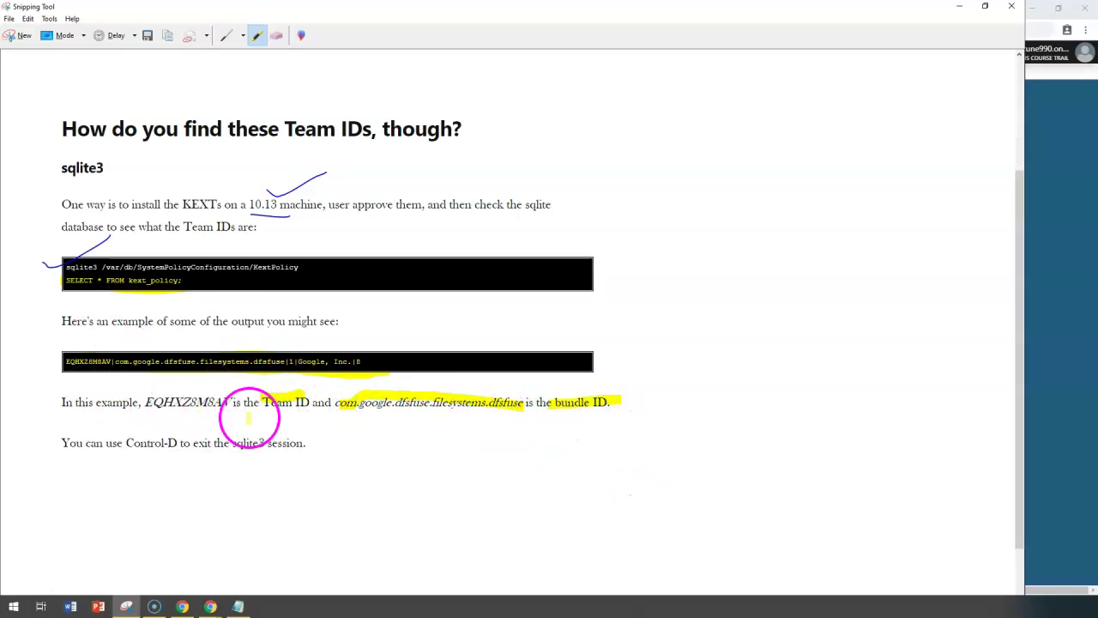
{"action": "left_click", "coordinate": [948, 15]}
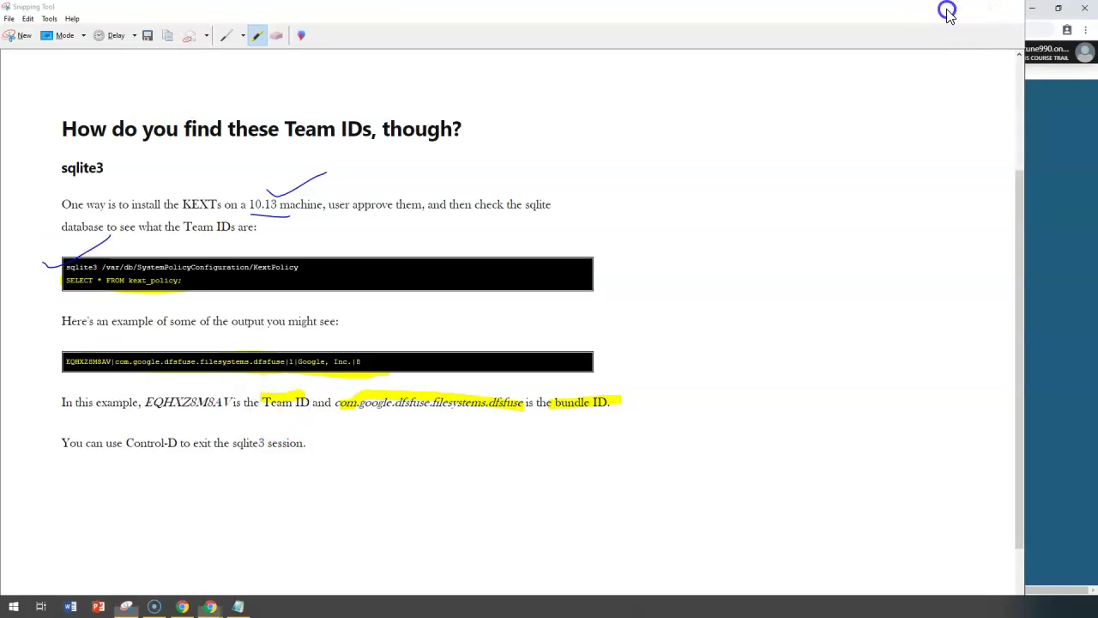
{"action": "left_click", "coordinate": [542, 330]}
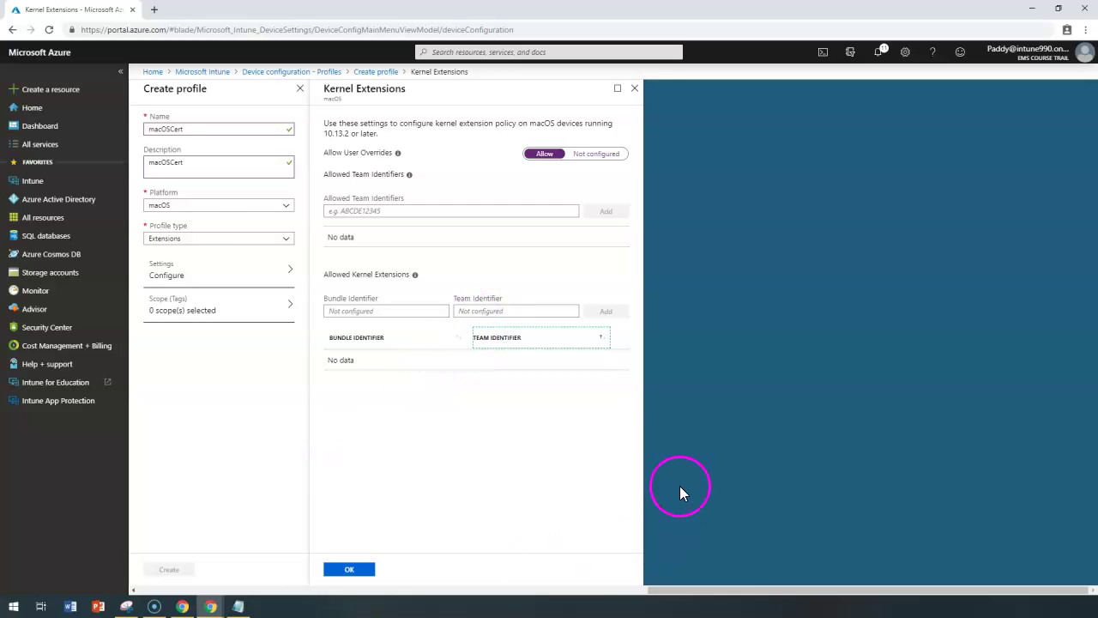
Change the profile type of the macOSCert profile to Custom and check the available platforms, keeping macOS.
{"action": "left_click", "coordinate": [215, 238]}
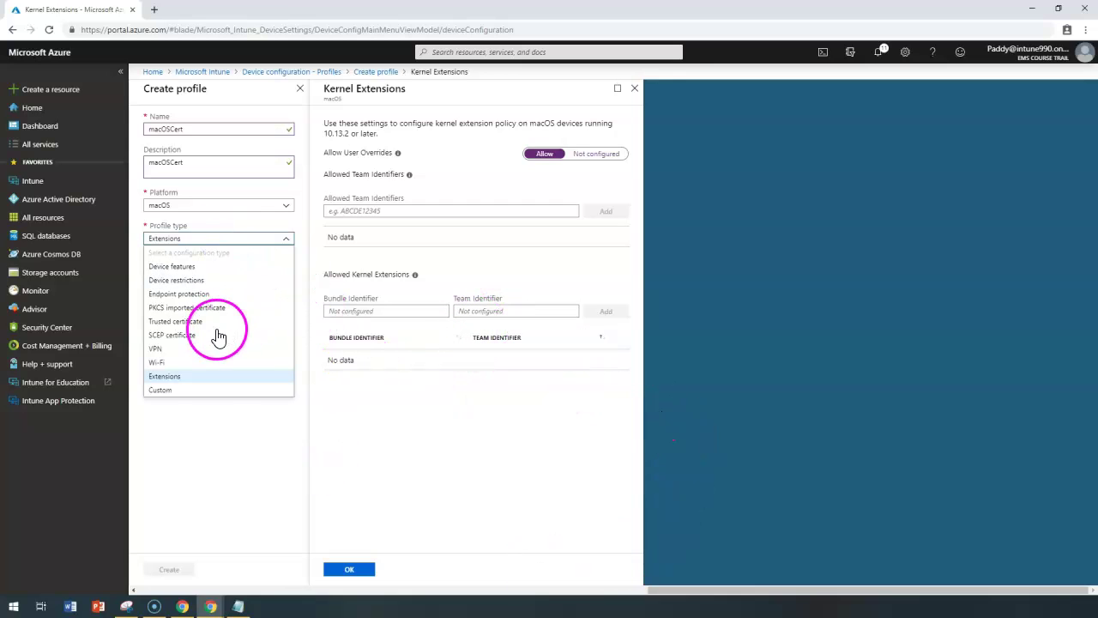
{"action": "left_click", "coordinate": [167, 390]}
{"action": "left_click", "coordinate": [233, 265]}
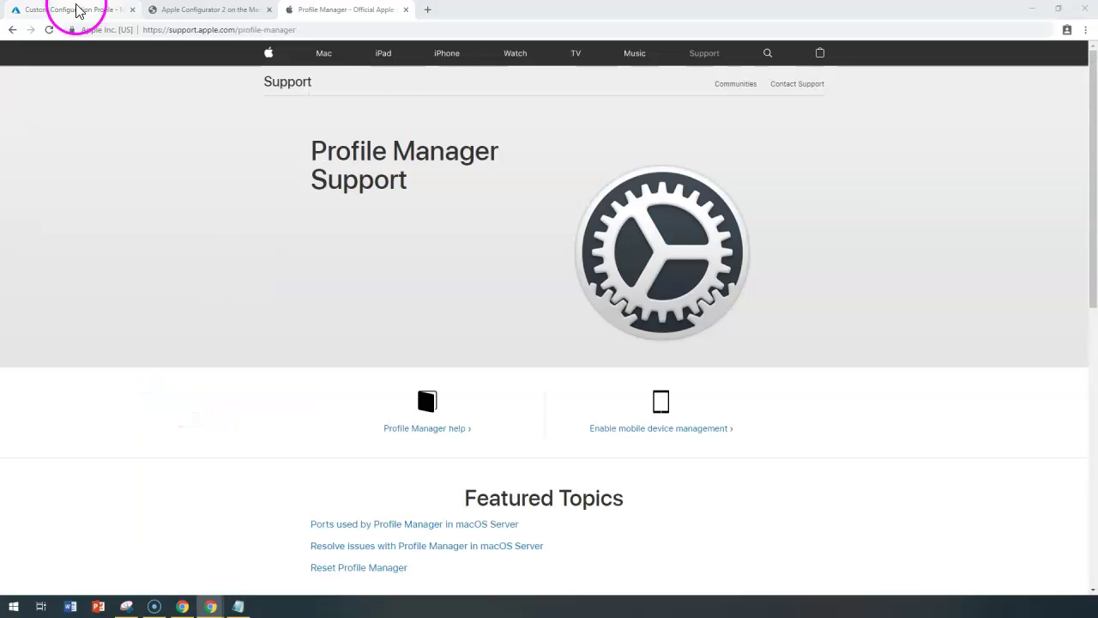
{"action": "left_click", "coordinate": [77, 10]}
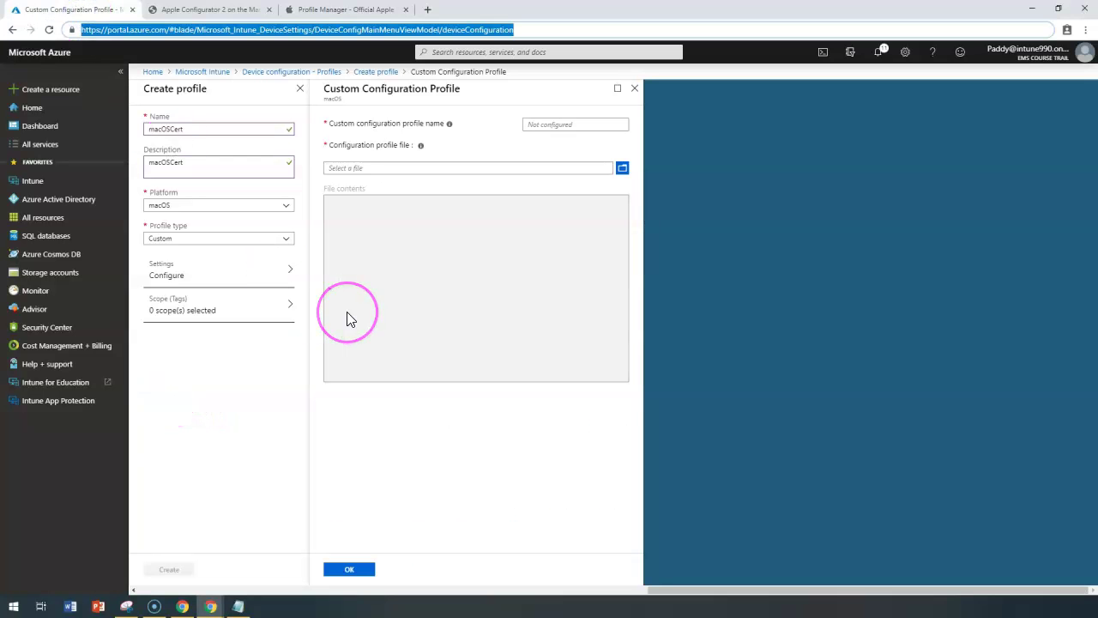
{"action": "left_click", "coordinate": [196, 206]}
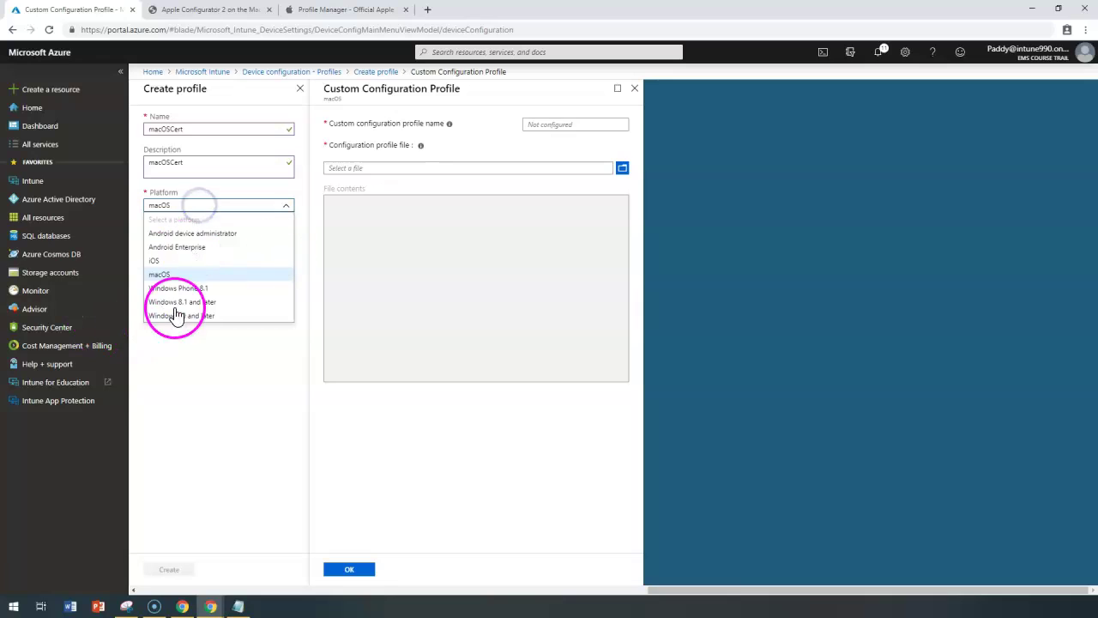
{"action": "left_click", "coordinate": [367, 375]}
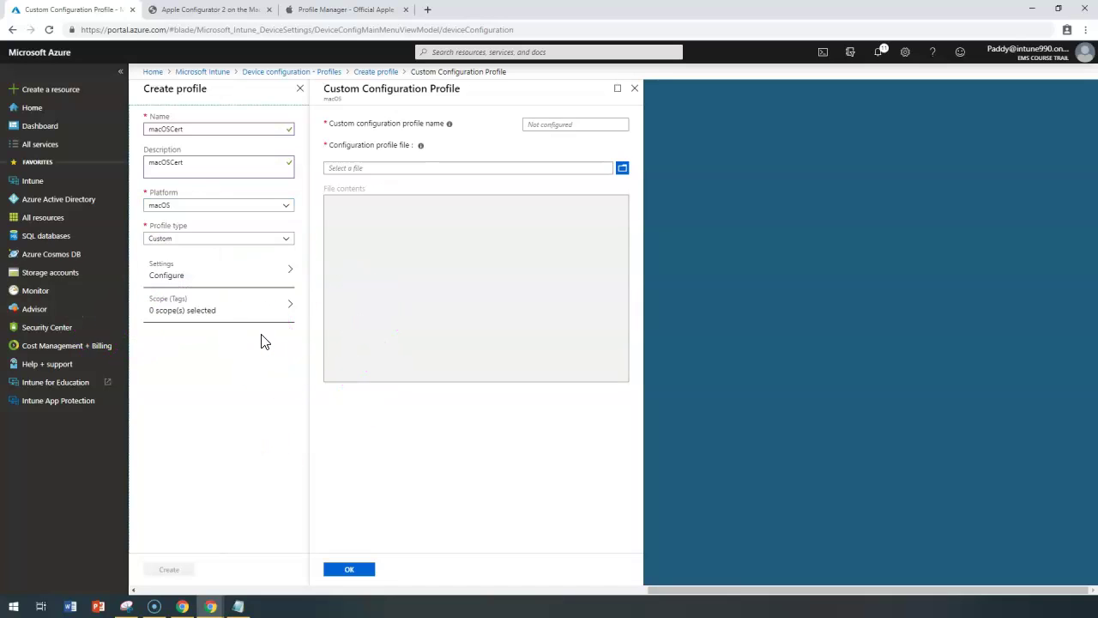
{"action": "left_click", "coordinate": [304, 334]}
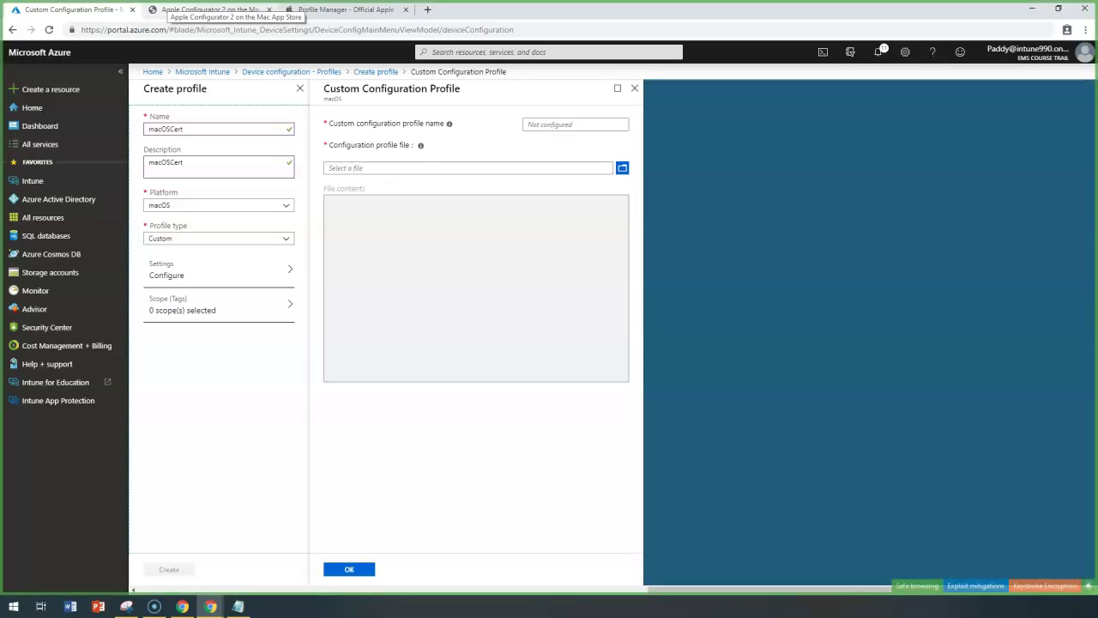
Review the Apple Configurator 2 and Profile Manager Support web pages, and return to the custom configuration profile settings.
{"action": "left_click", "coordinate": [167, 11]}
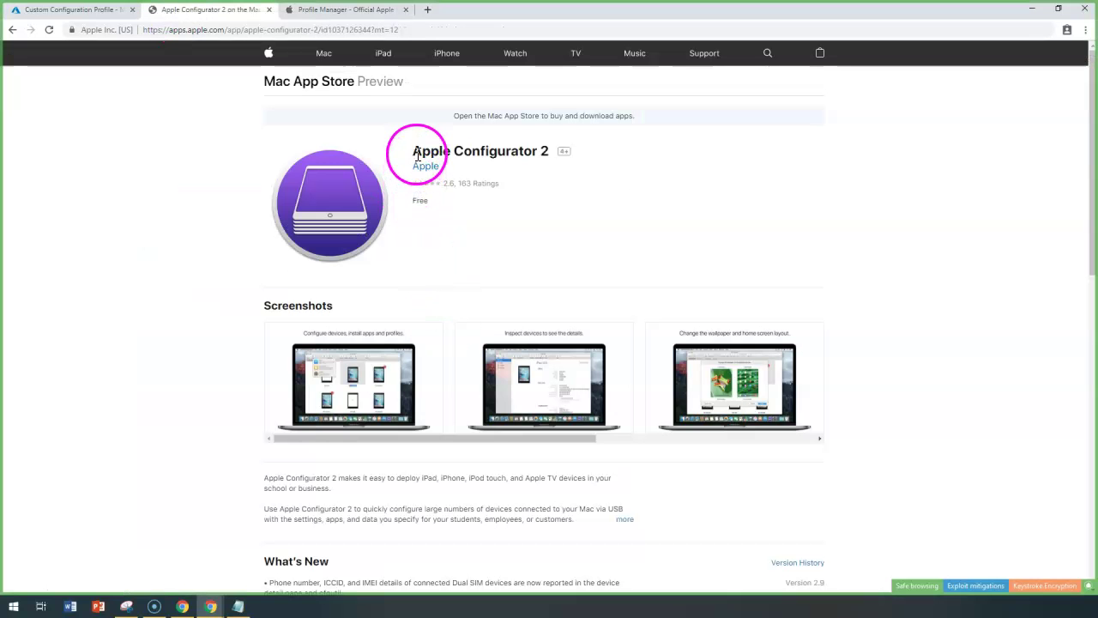
{"action": "left_click_drag", "start_coordinate": [415, 150], "coordinate": [538, 154]}
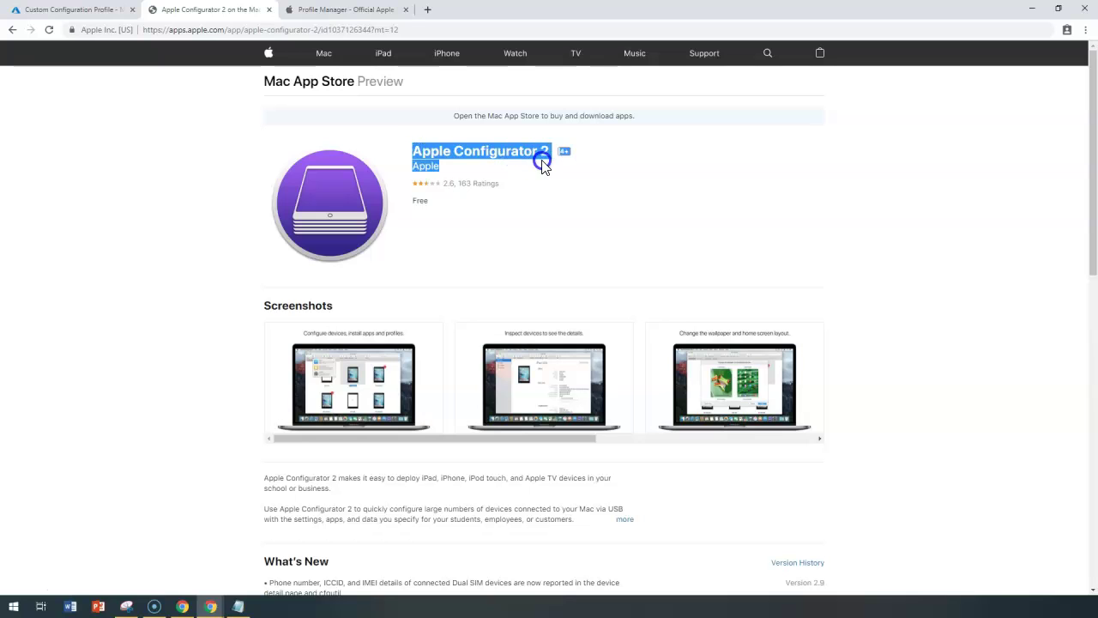
{"action": "key", "text": "ctrl+Tab"}
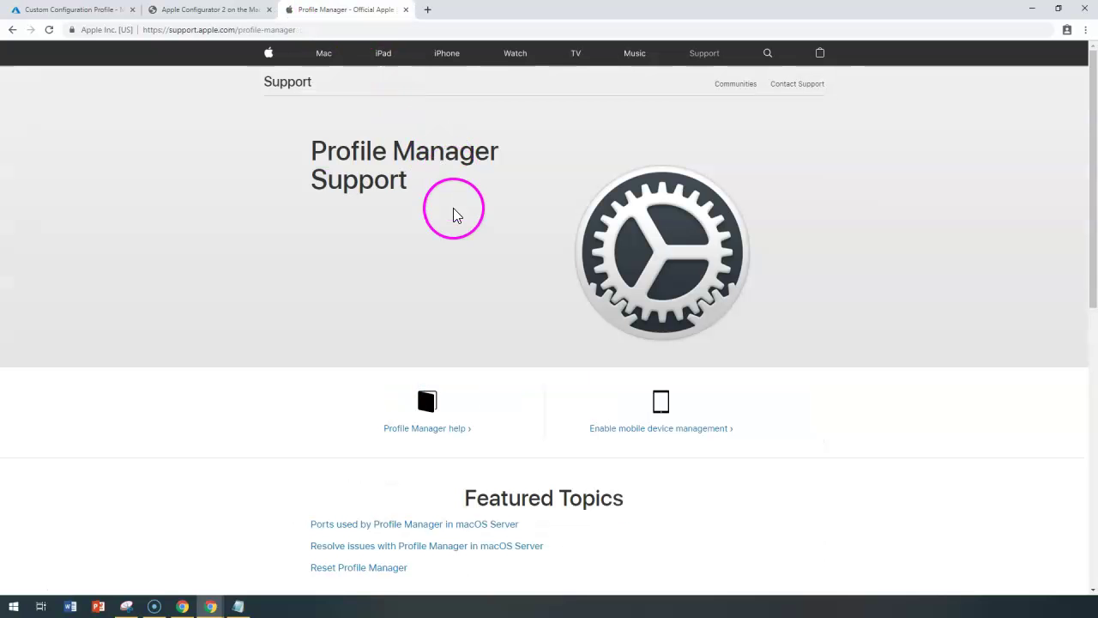
{"action": "left_click_drag", "start_coordinate": [312, 152], "coordinate": [486, 154]}
{"action": "scroll", "coordinate": [275, 409], "scroll_direction": "down", "scroll_amount": 2}
{"action": "scroll", "coordinate": [276, 409], "scroll_direction": "down", "scroll_amount": 2}
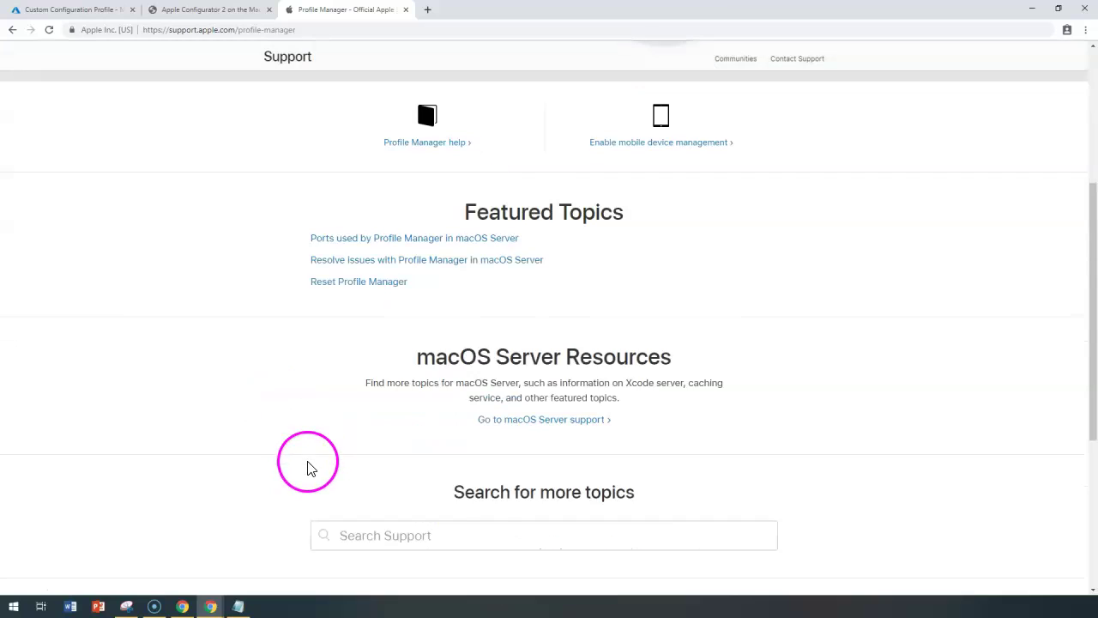
{"action": "key", "text": "ctrl+shift+Tab"}
{"action": "key", "text": "ctrl+shift+Tab"}
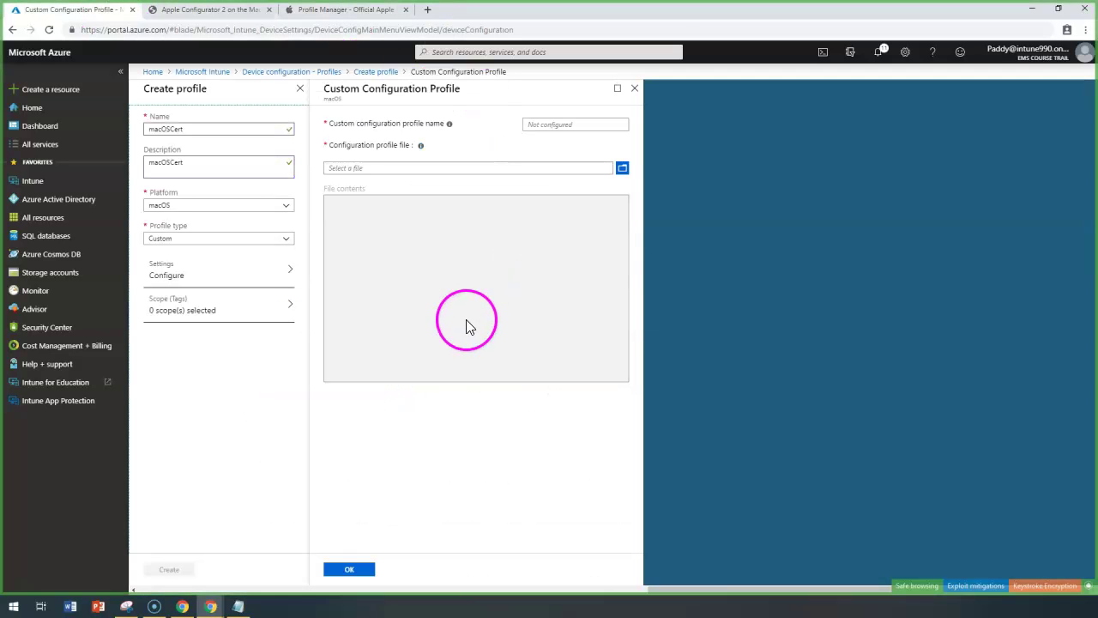
Check the file browser for the configuration profile file without choosing a file, and open the list of macOS profile types.
{"action": "left_click", "coordinate": [623, 168]}
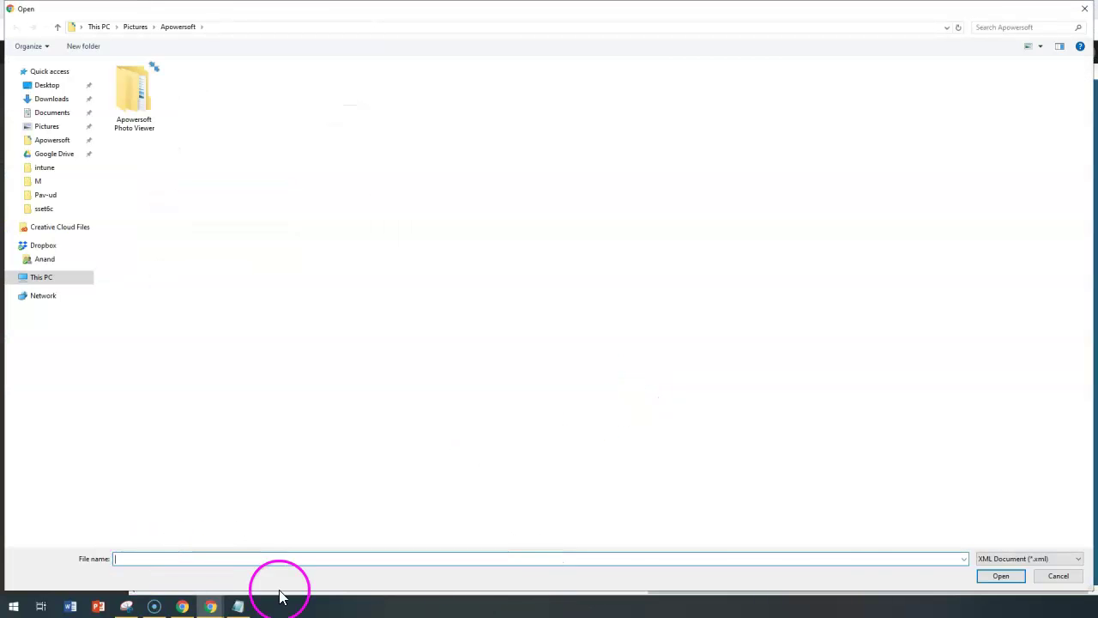
{"action": "left_click", "coordinate": [1036, 573]}
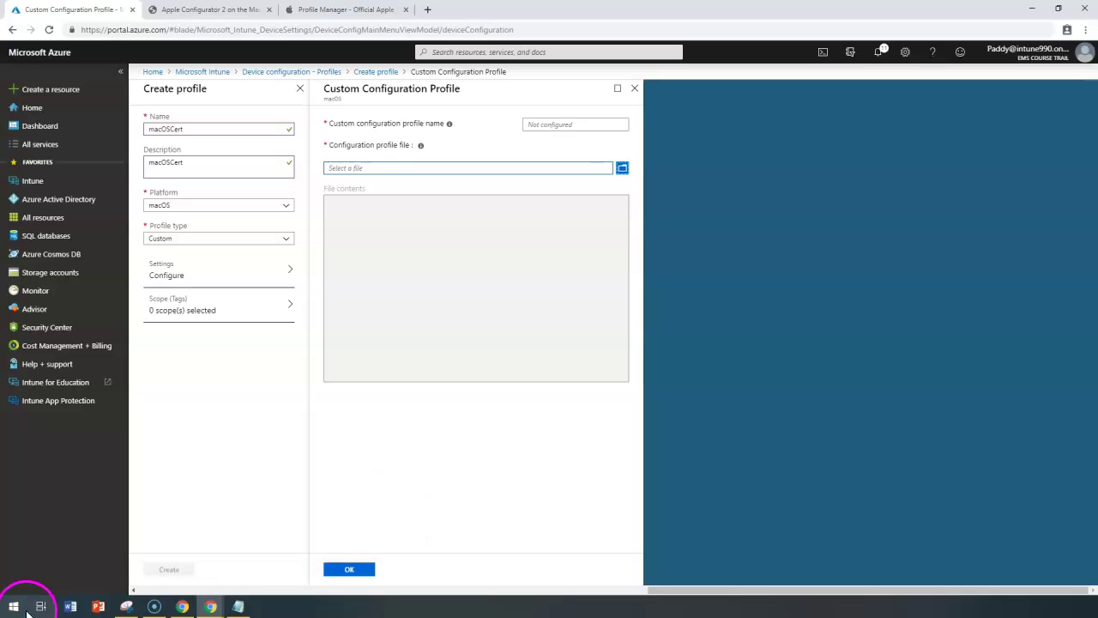
{"action": "left_click", "coordinate": [196, 249]}
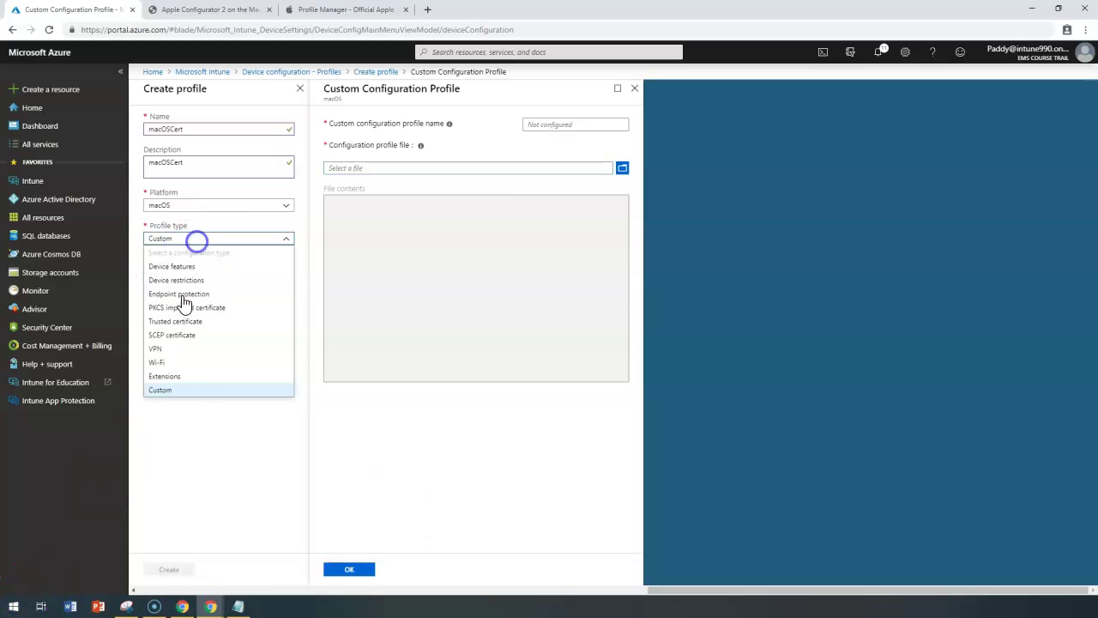